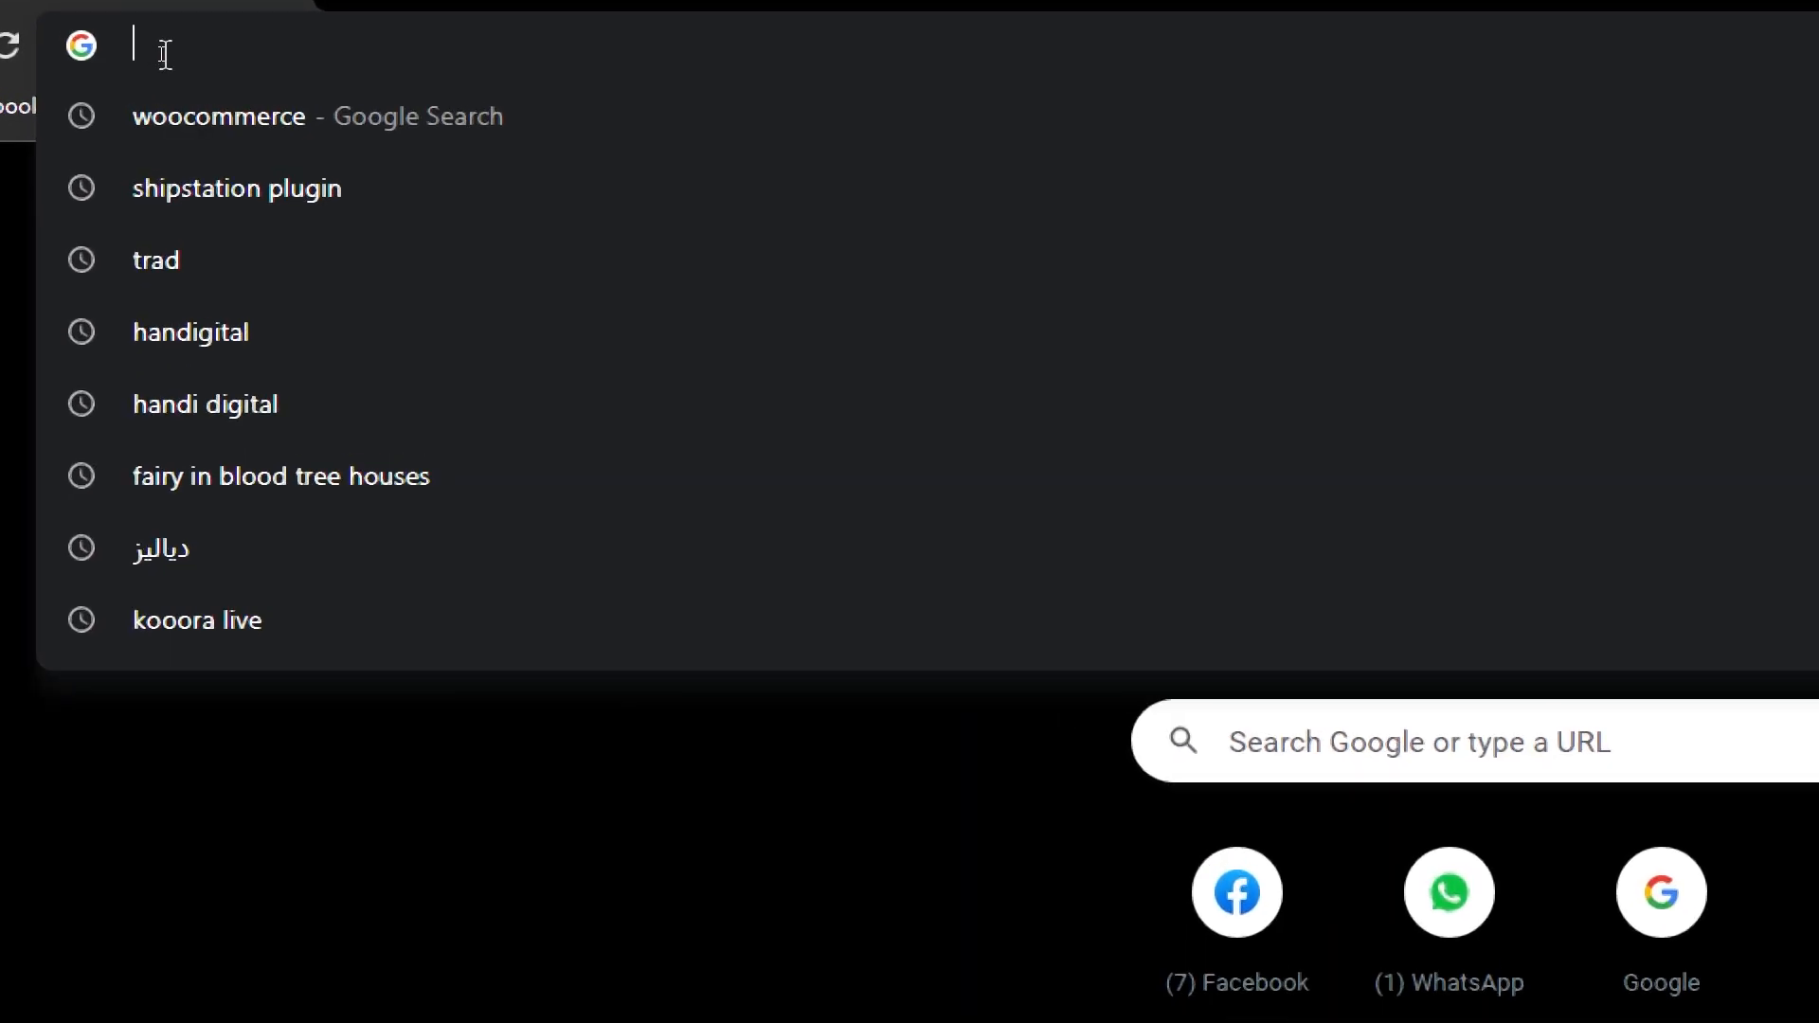
- Search Google for "woocommerce"
text(woo)
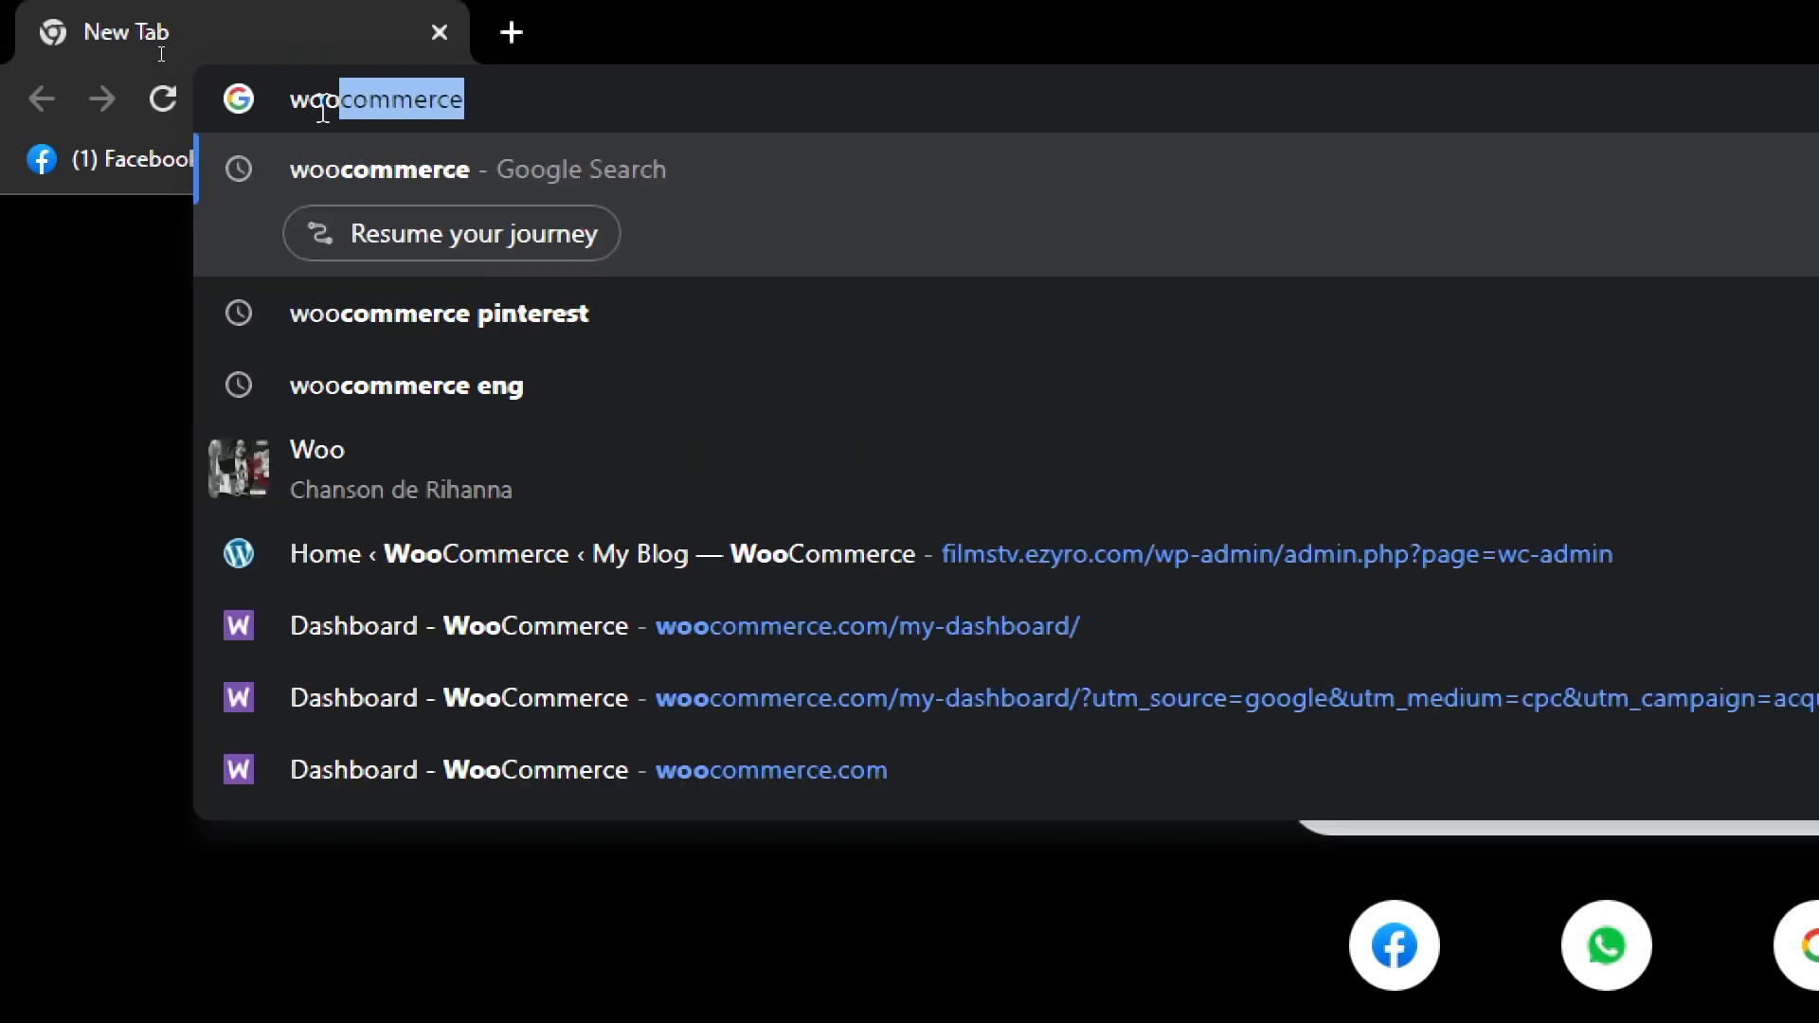
key(Return)
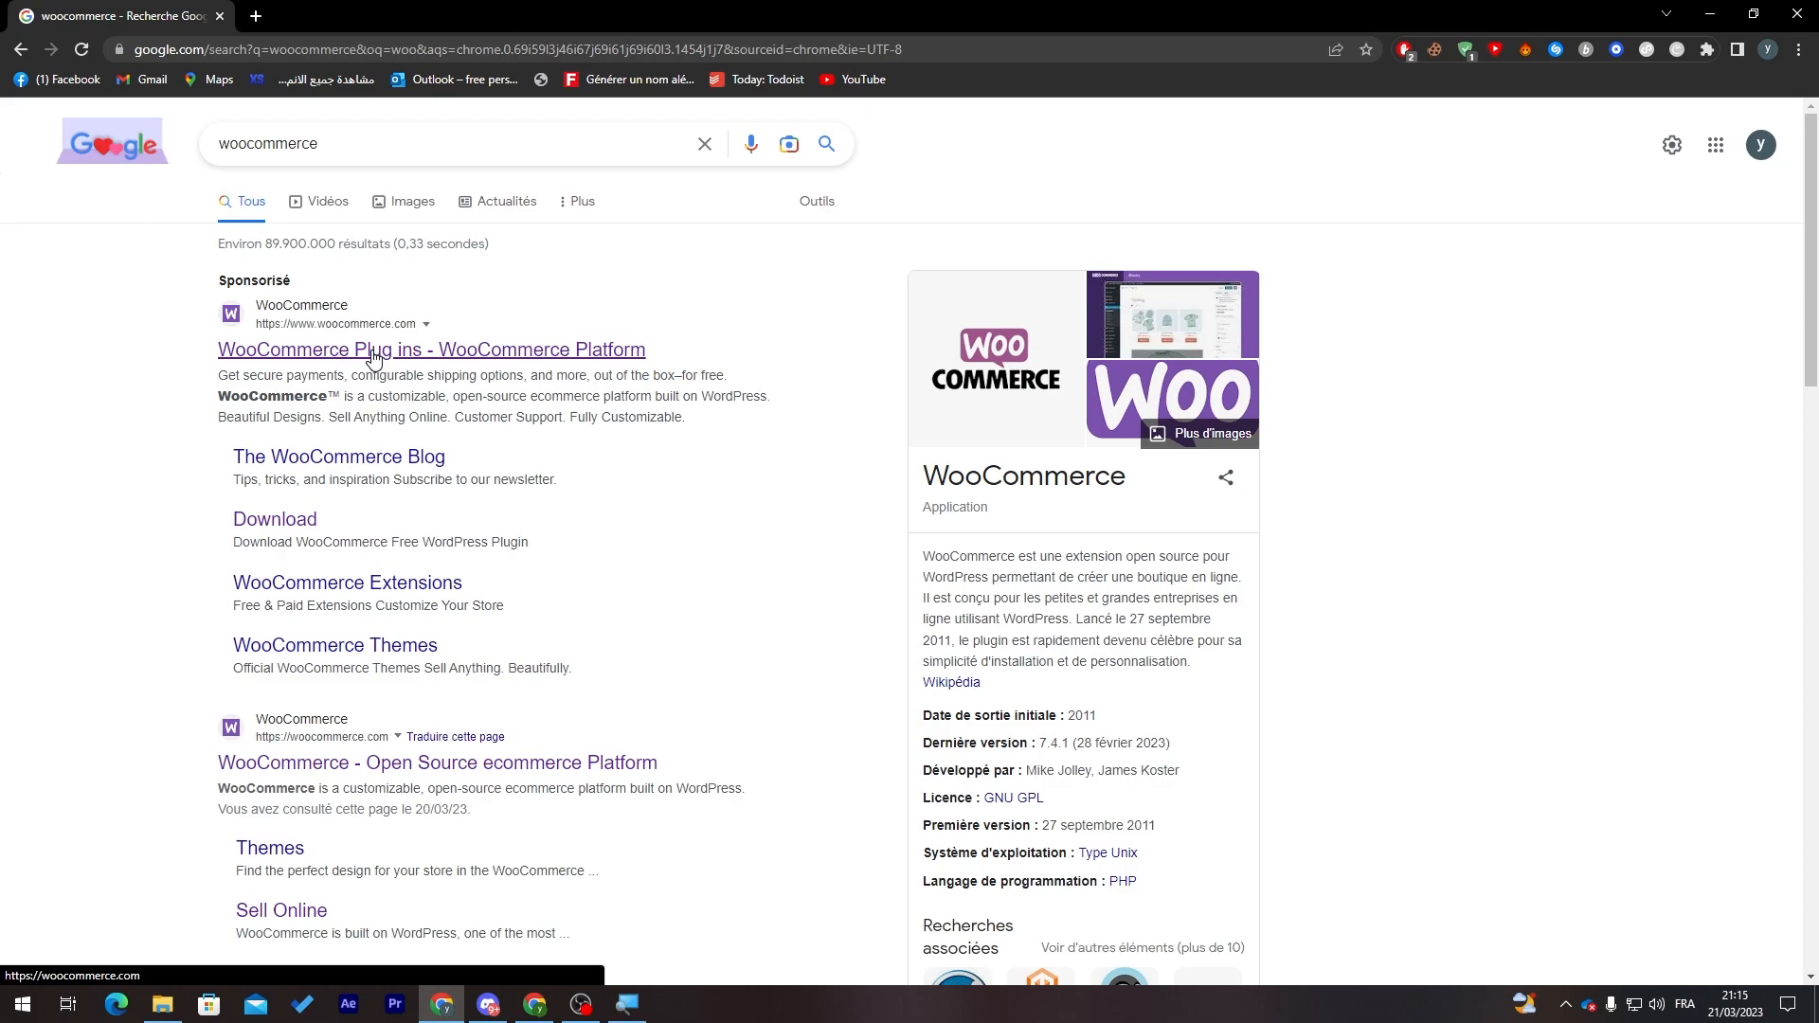
- Open the local WordPress site at localhost and go to its admin dashboard
click(322, 54)
text(lo)
key(Return)
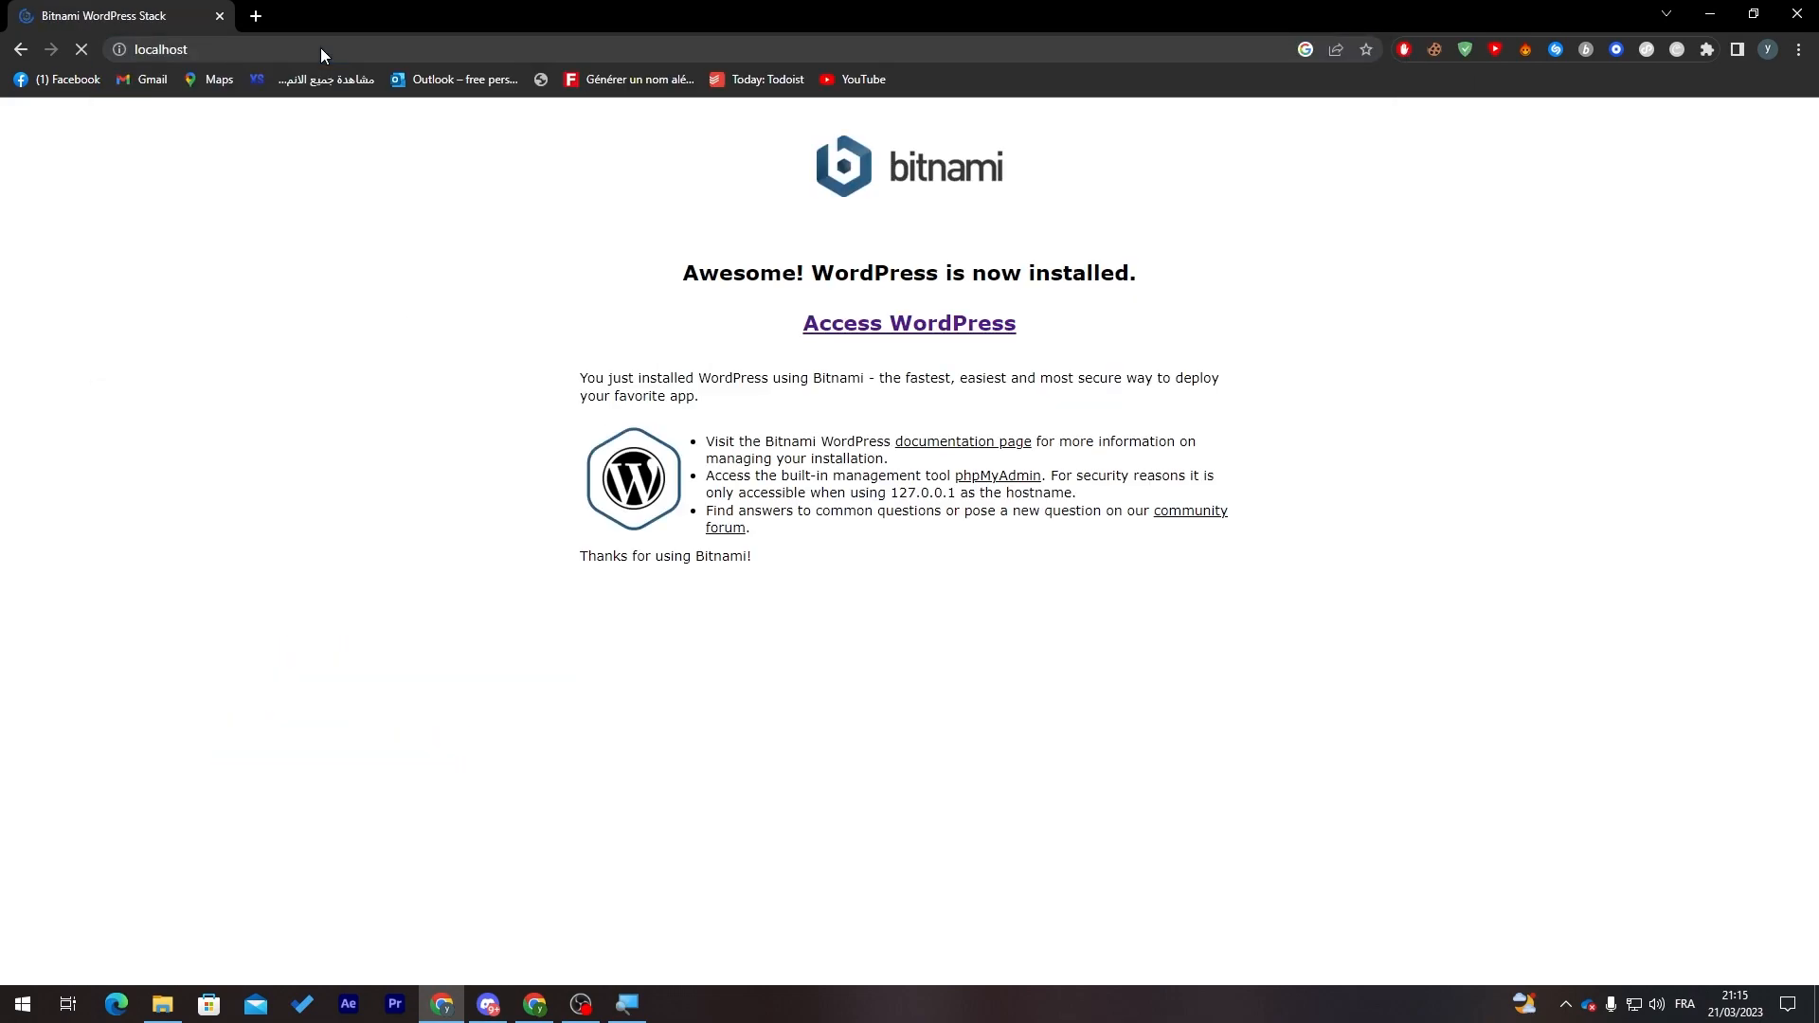
click(904, 326)
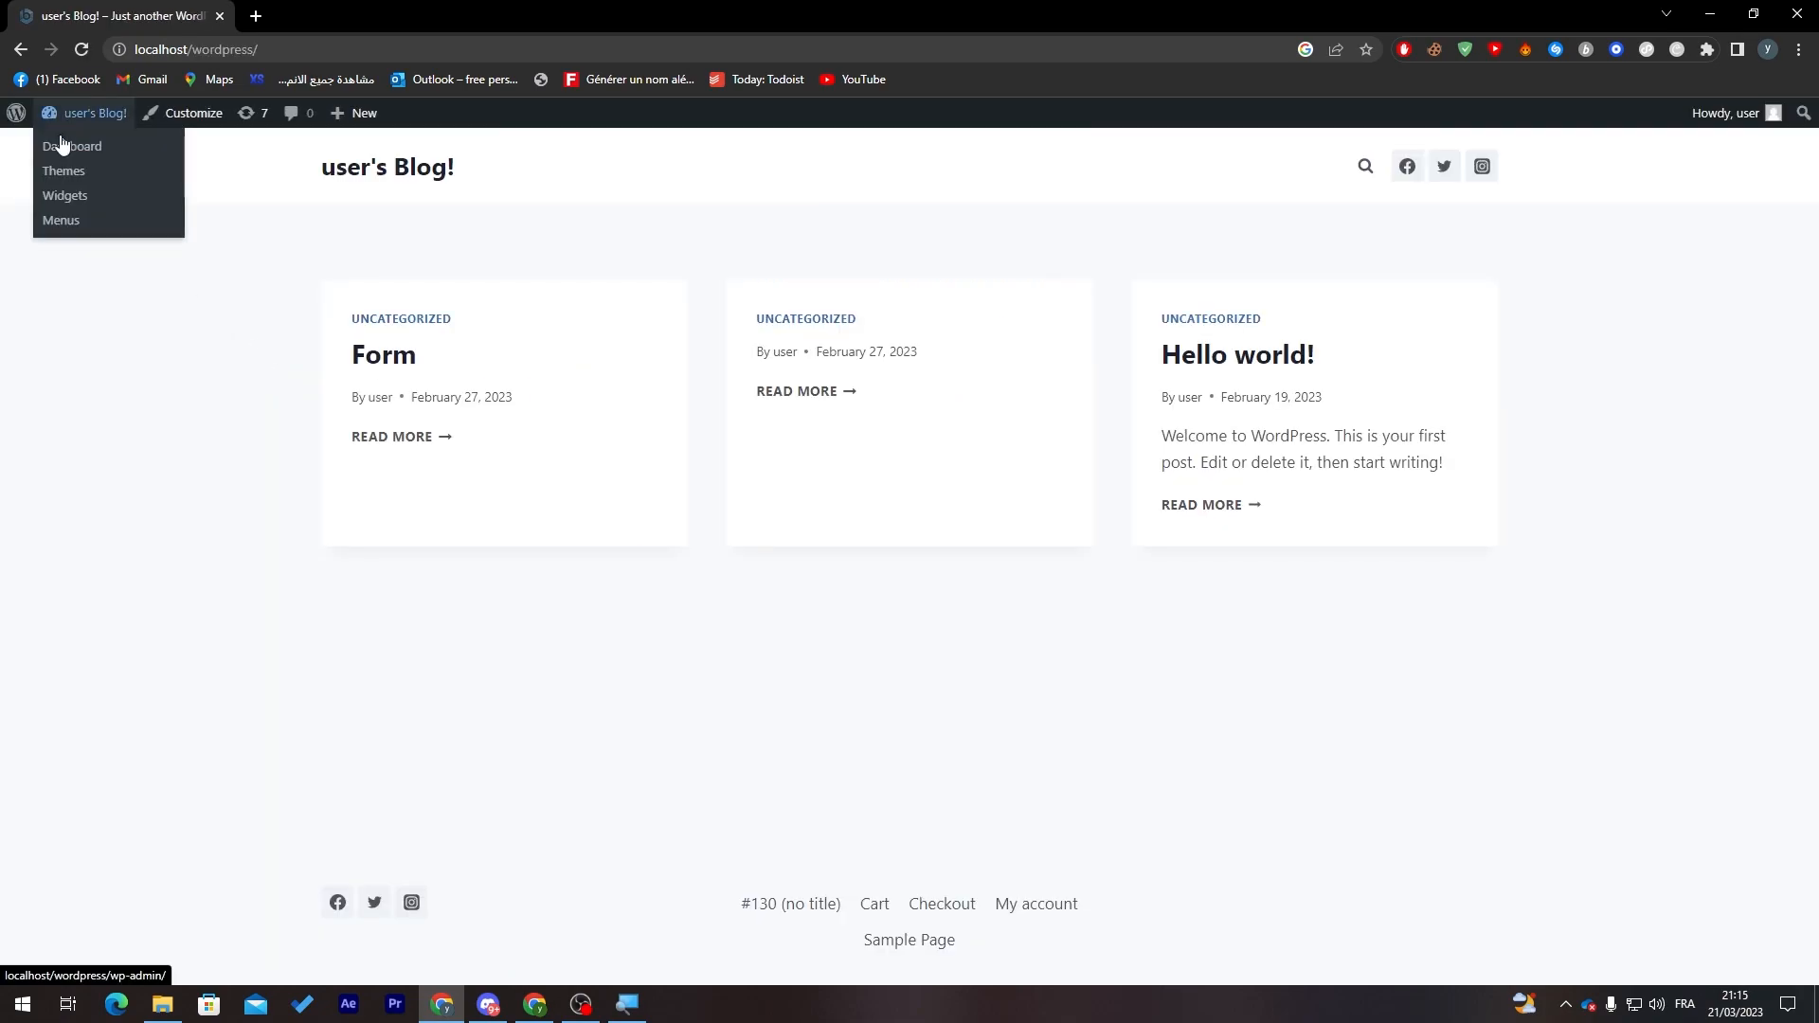
click(90, 138)
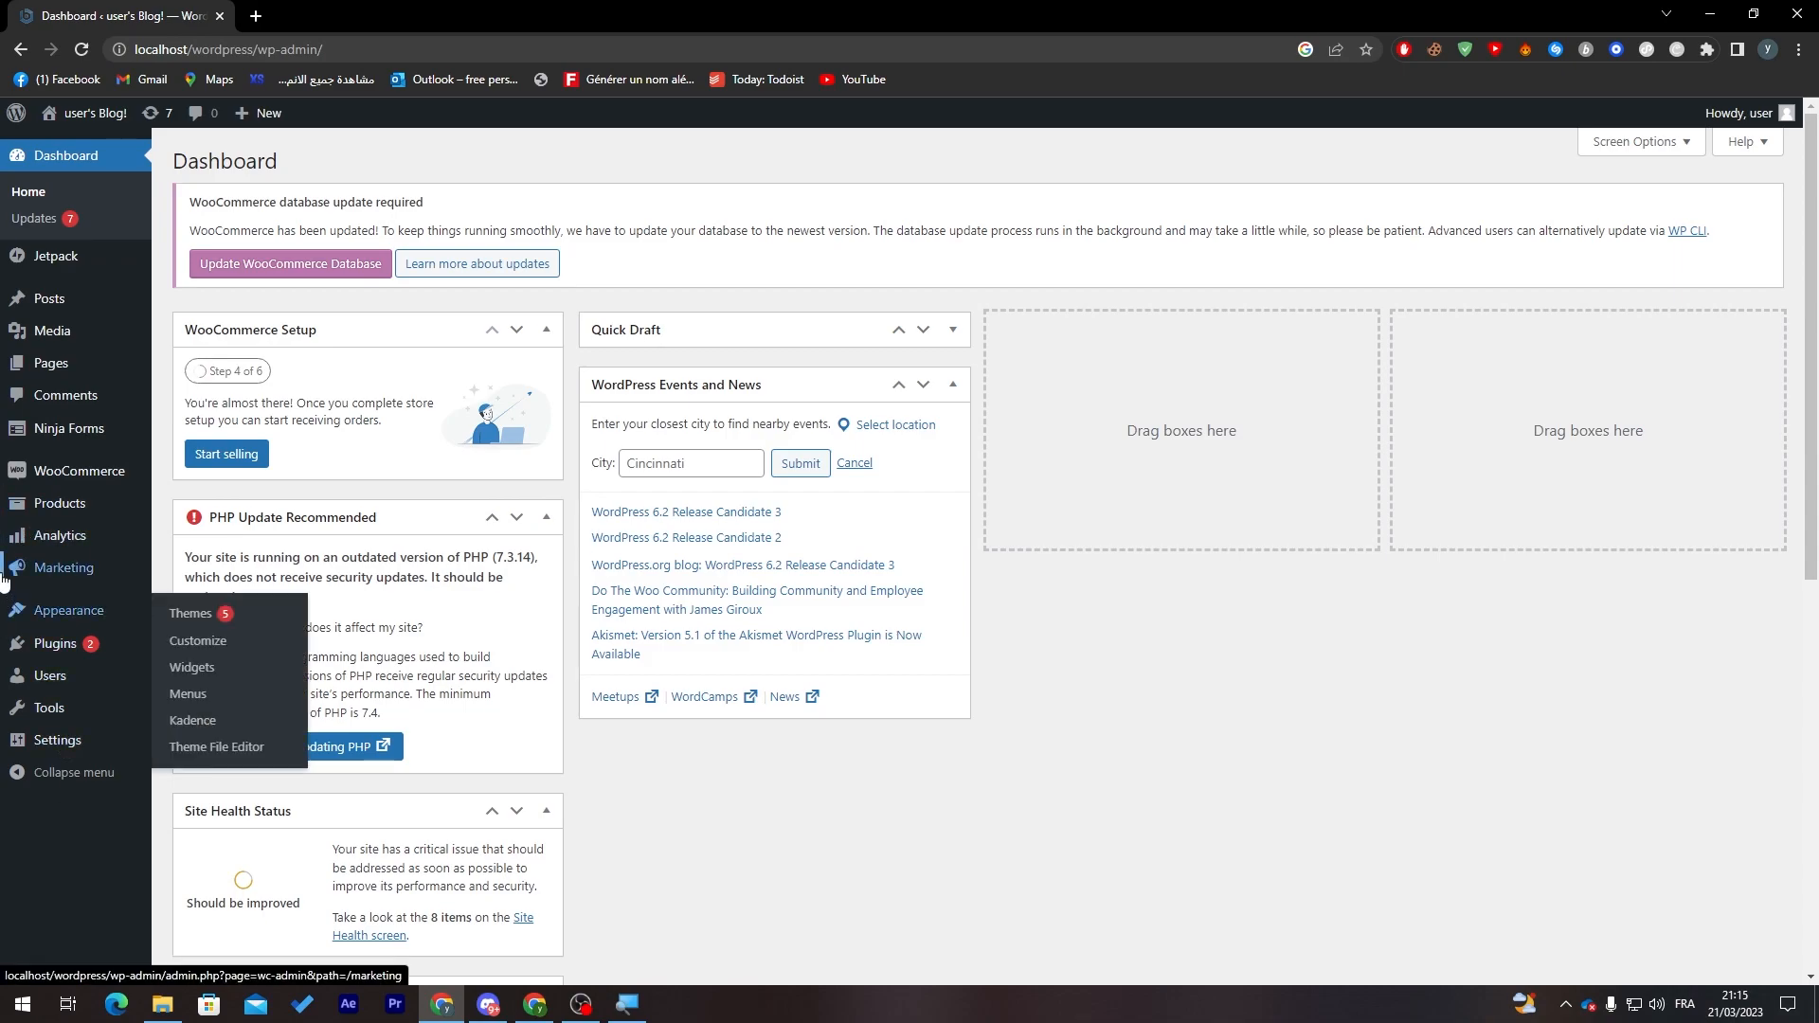
- Open the page for adding new plugins and reveal the plugin zip upload form
mouse_move(9, 642)
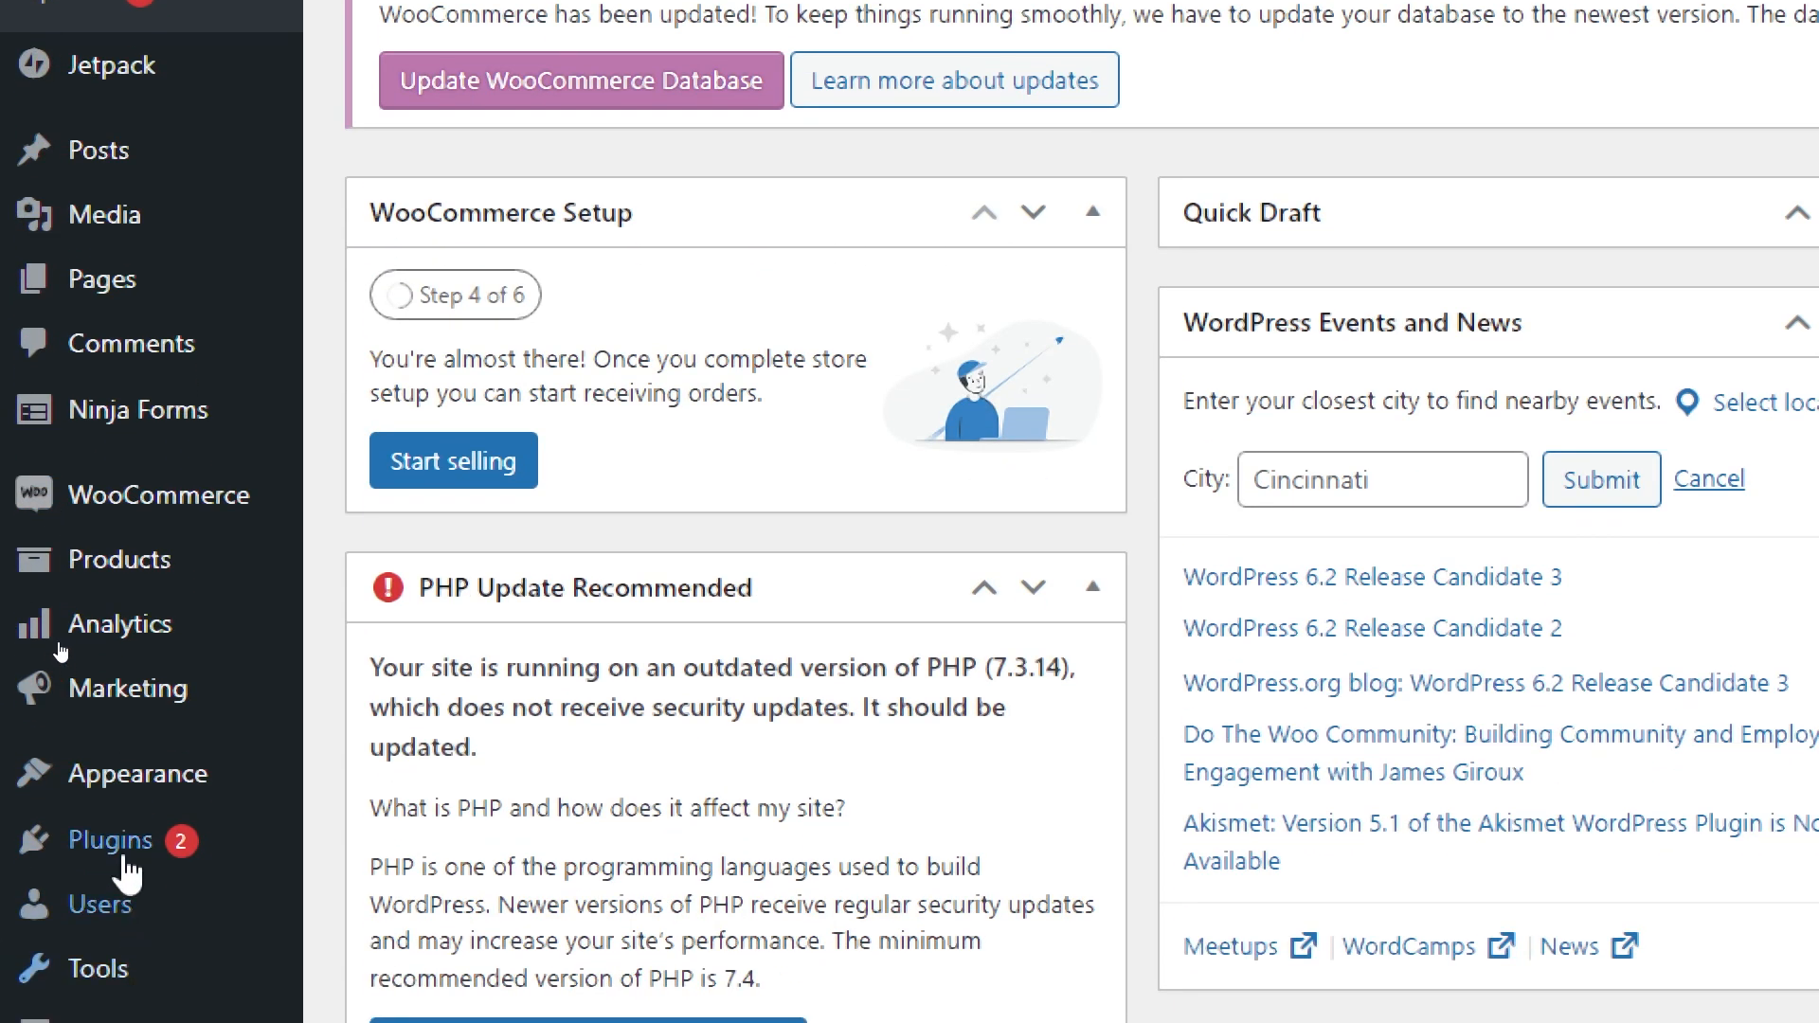
mouse_move(107, 939)
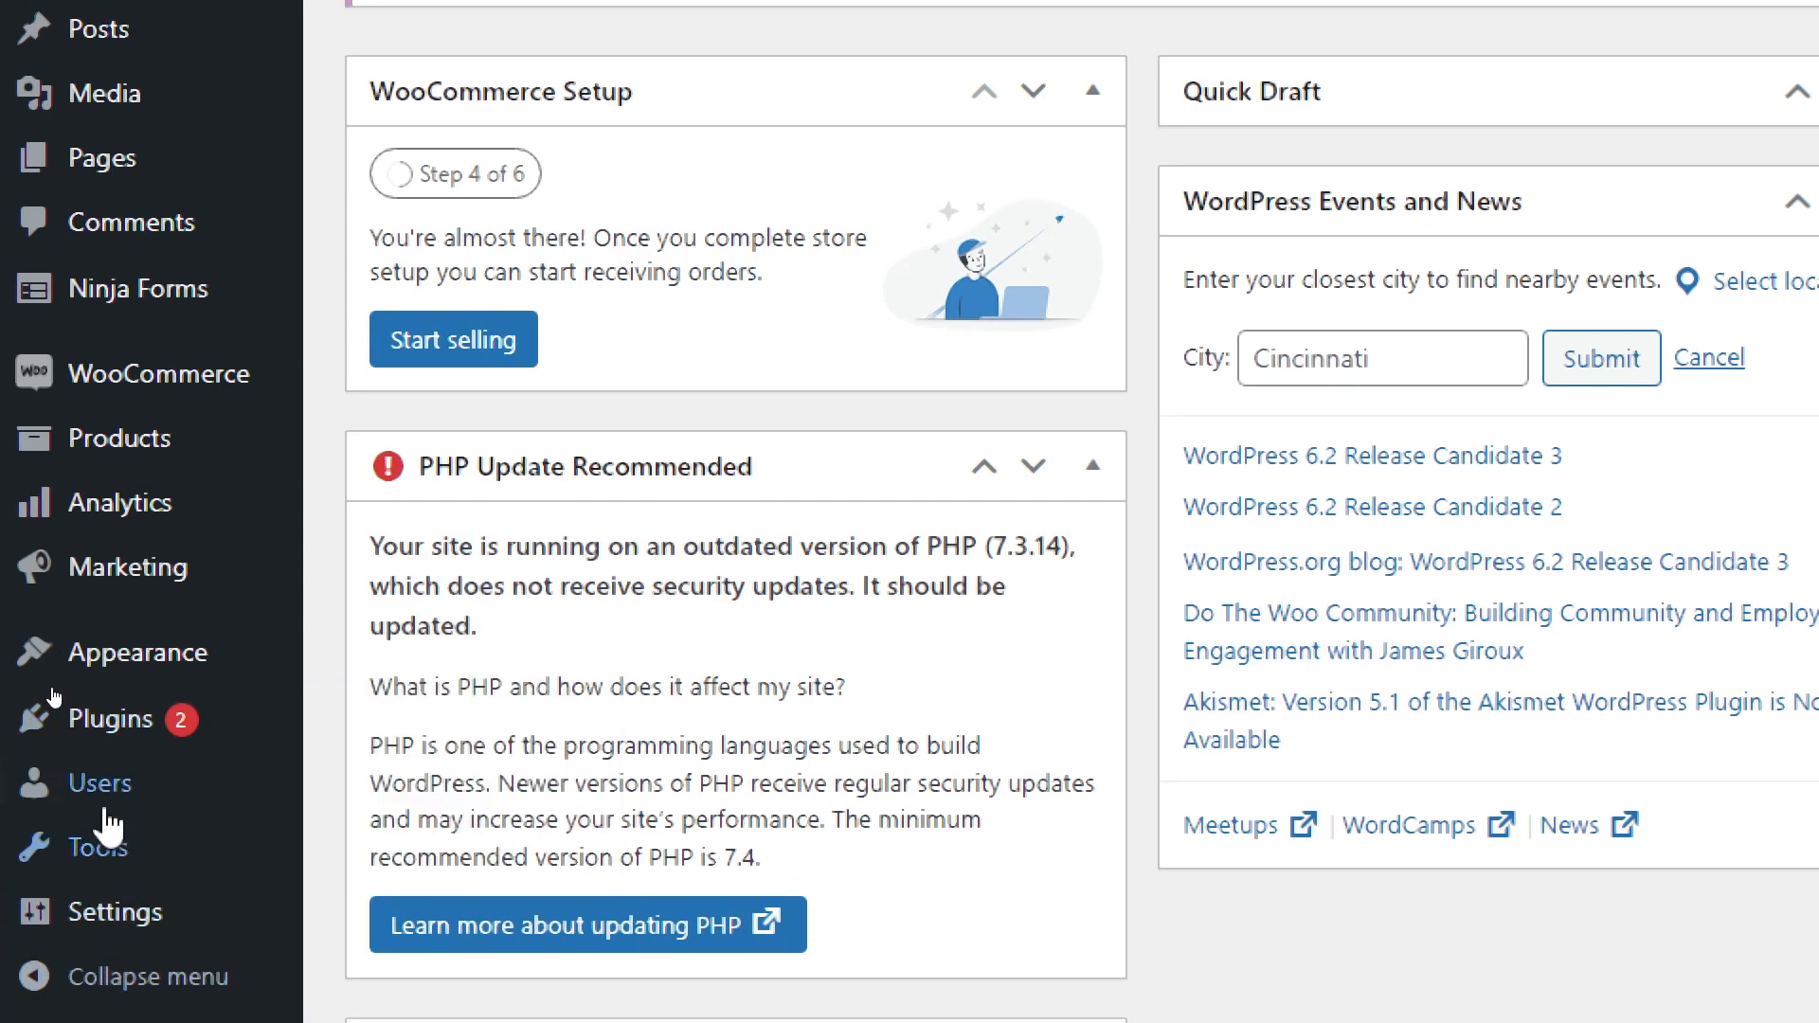
mouse_move(57, 839)
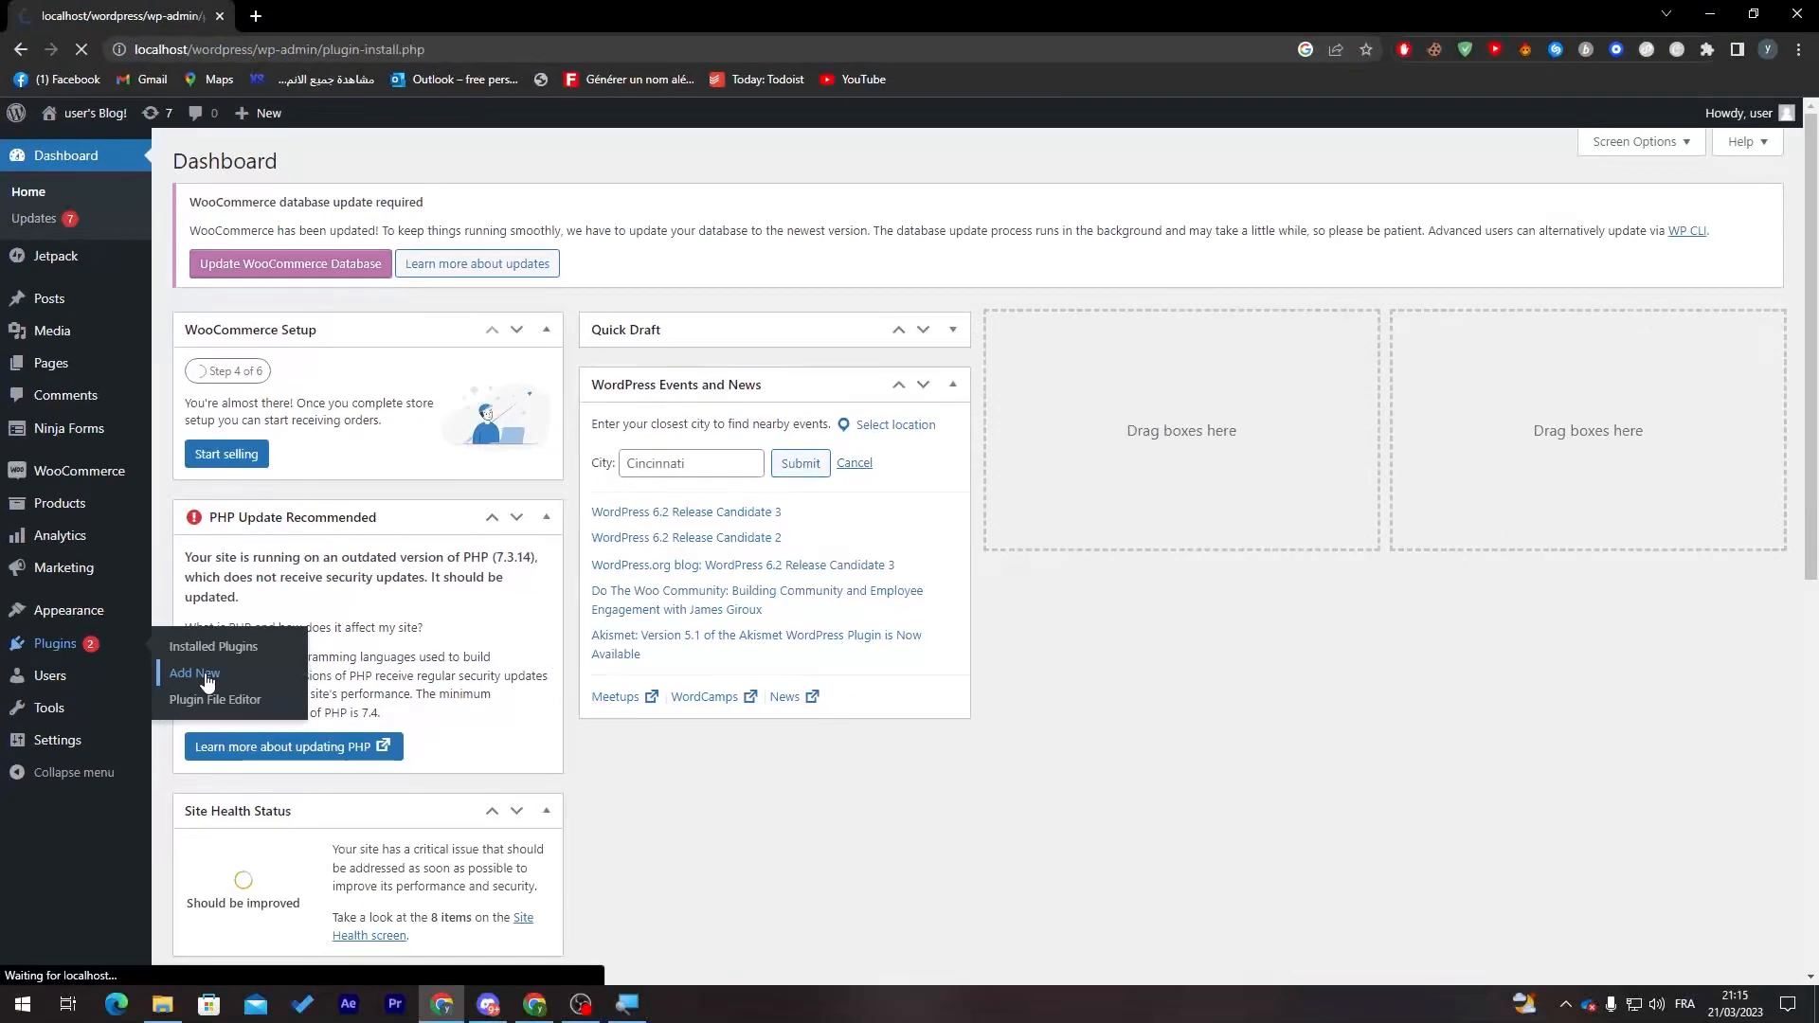
click(414, 784)
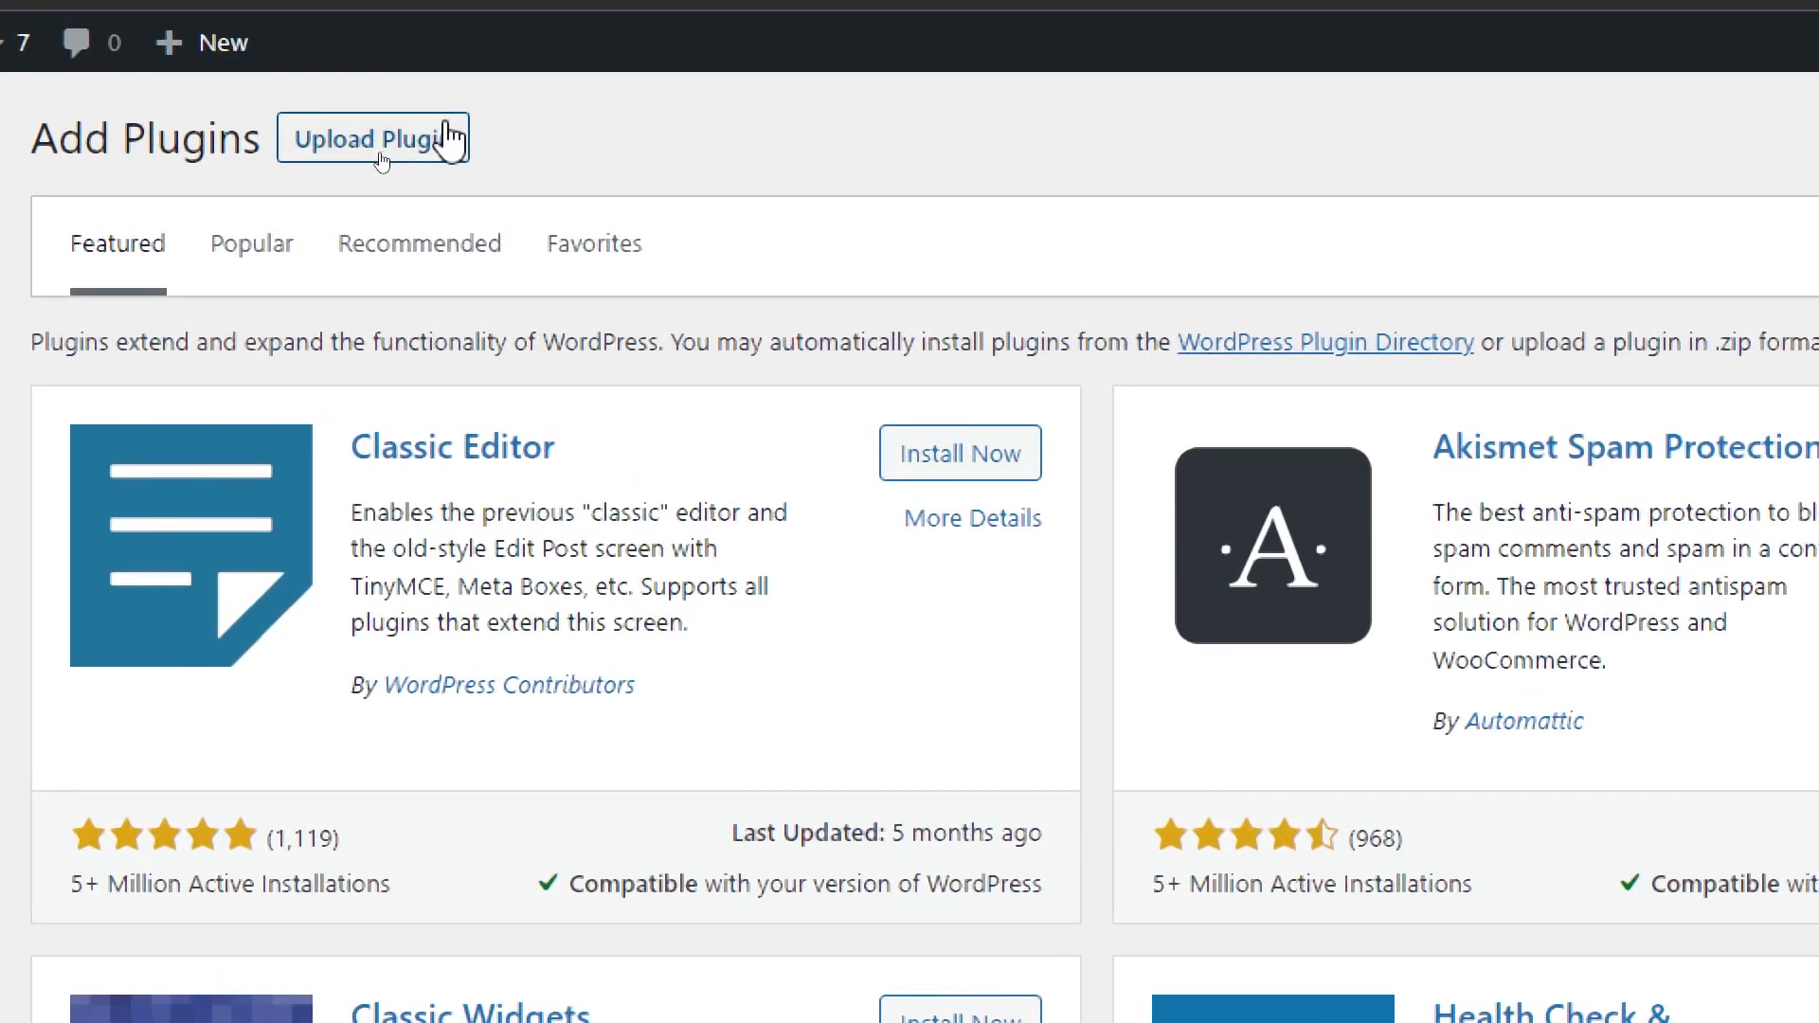
click(446, 132)
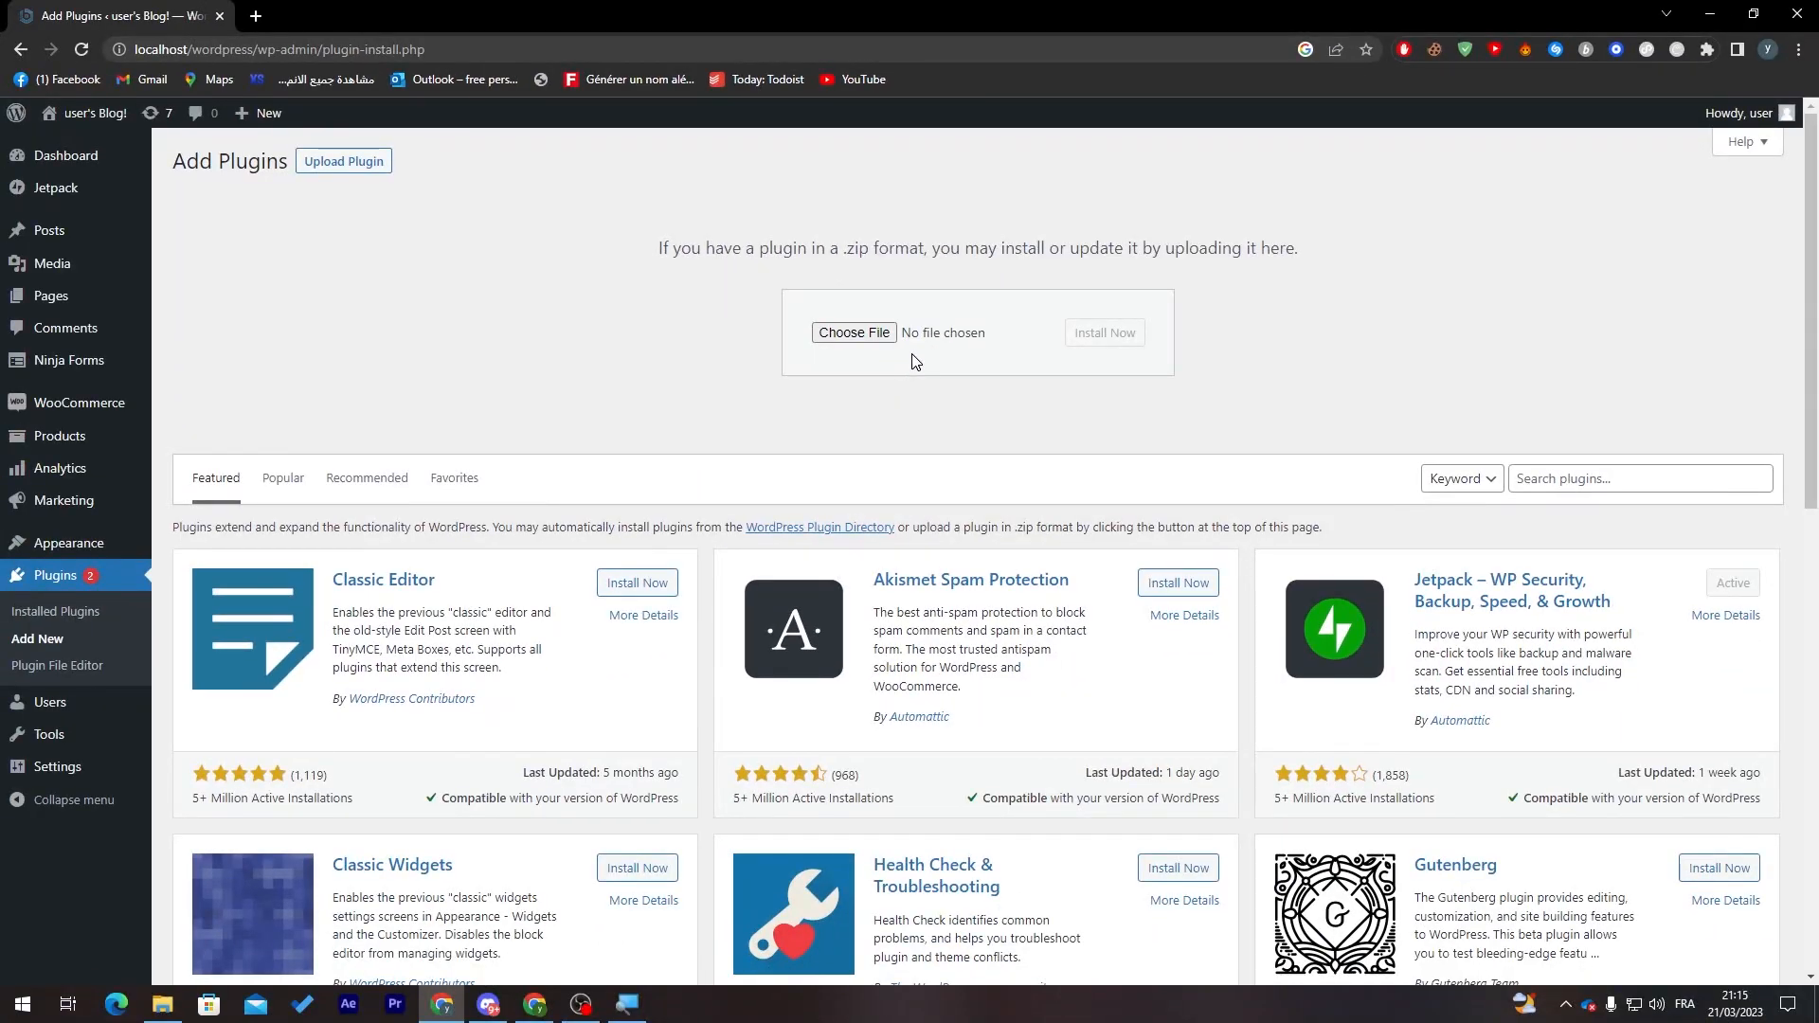
- Search Google in a new tab for "mailchimp plugin for woocommerce" and open the WordPress.org page of Mailchimp for WooCommerce
click(263, 19)
text(mail)
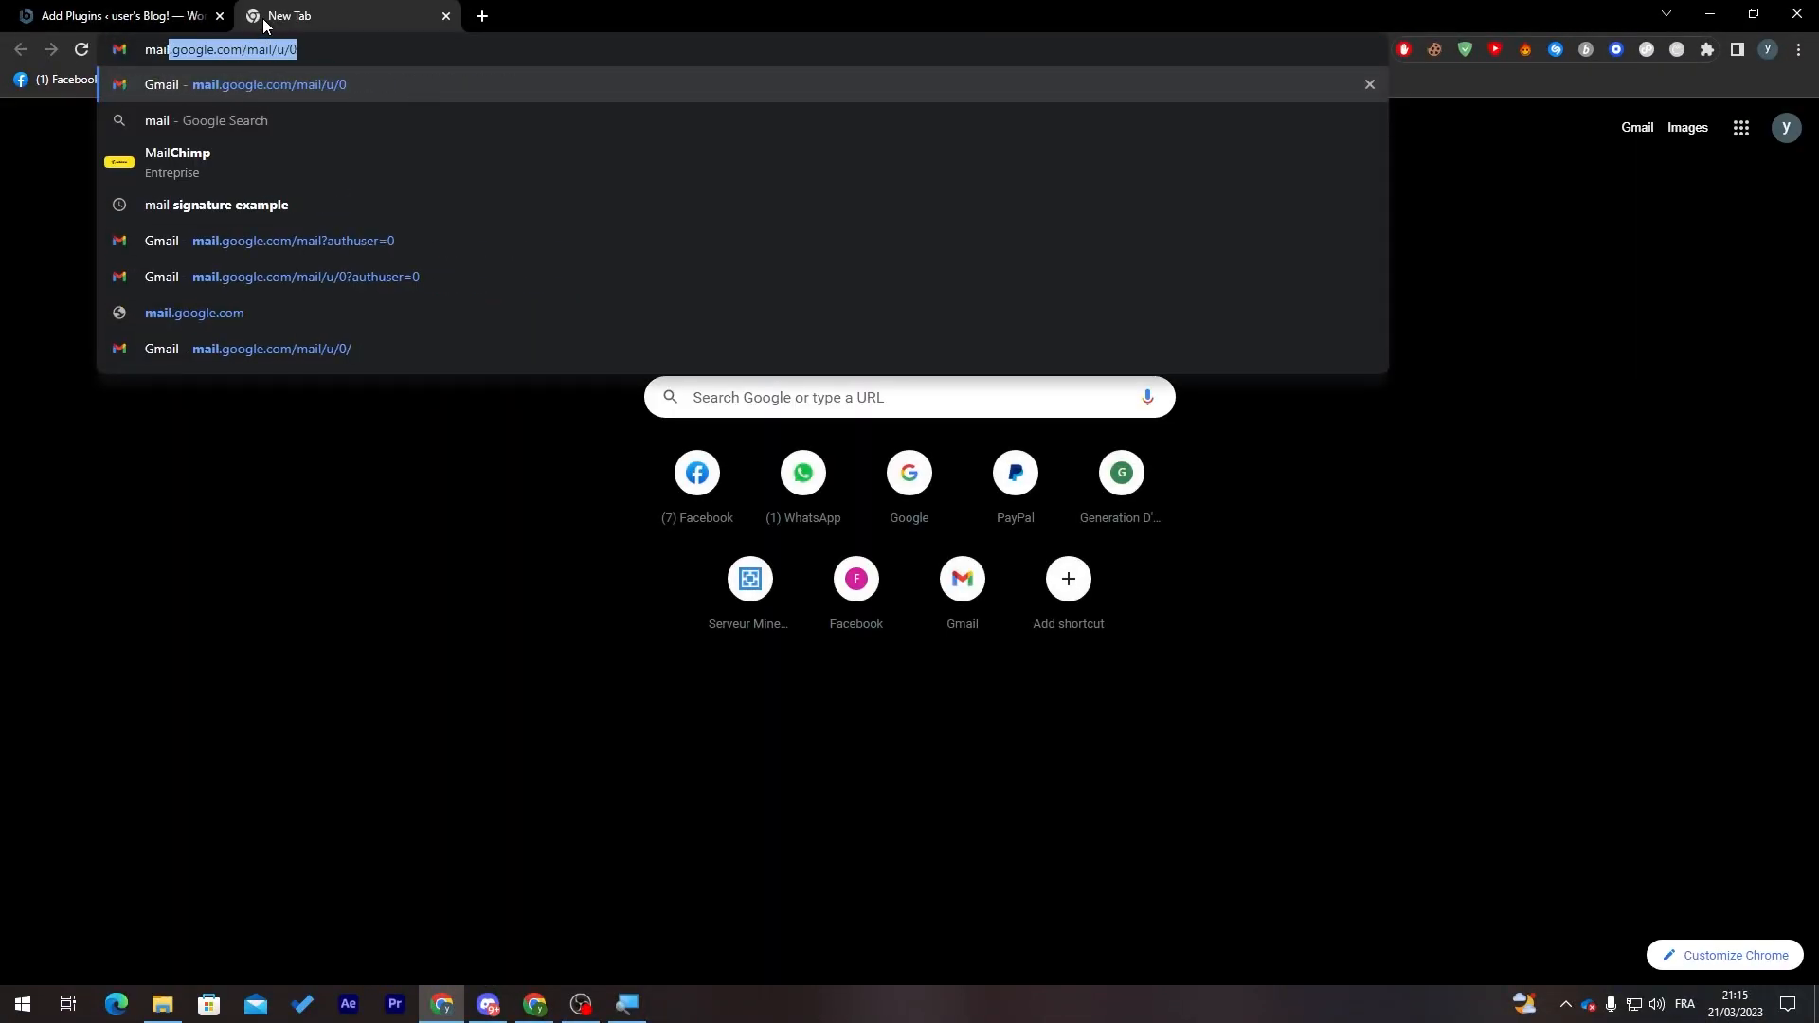
text(chimp plugin)
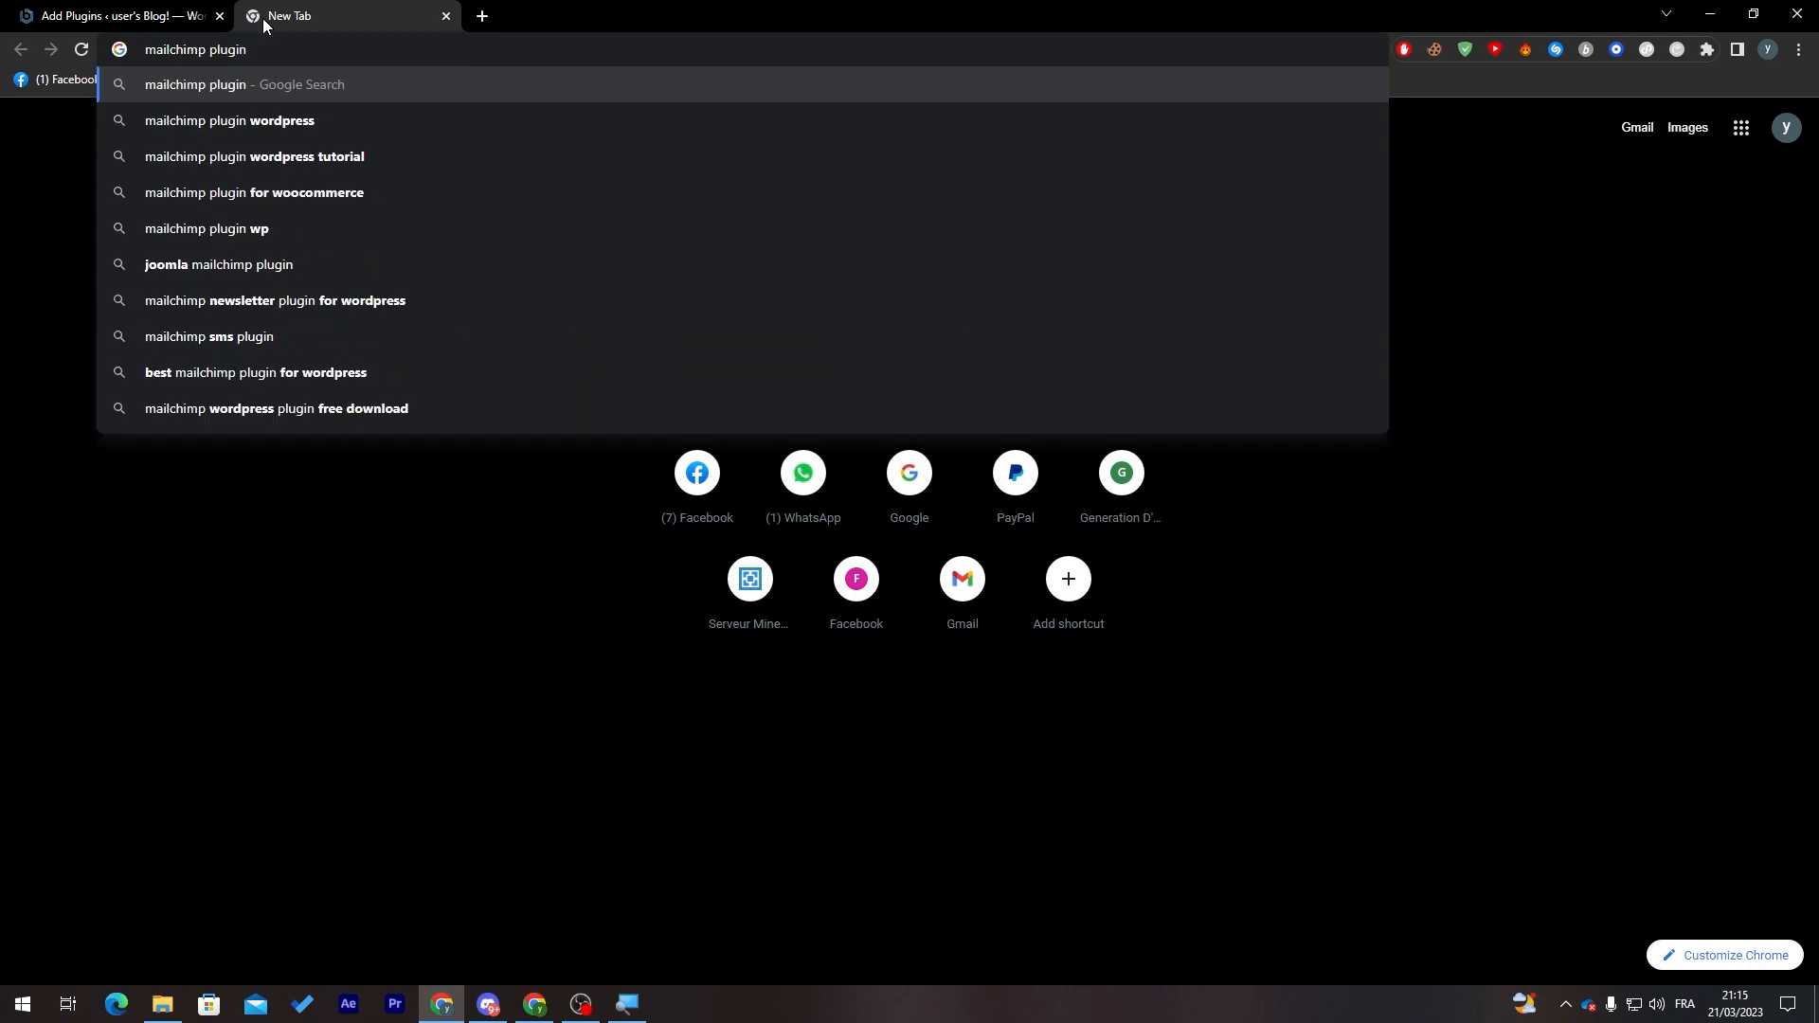
click(383, 197)
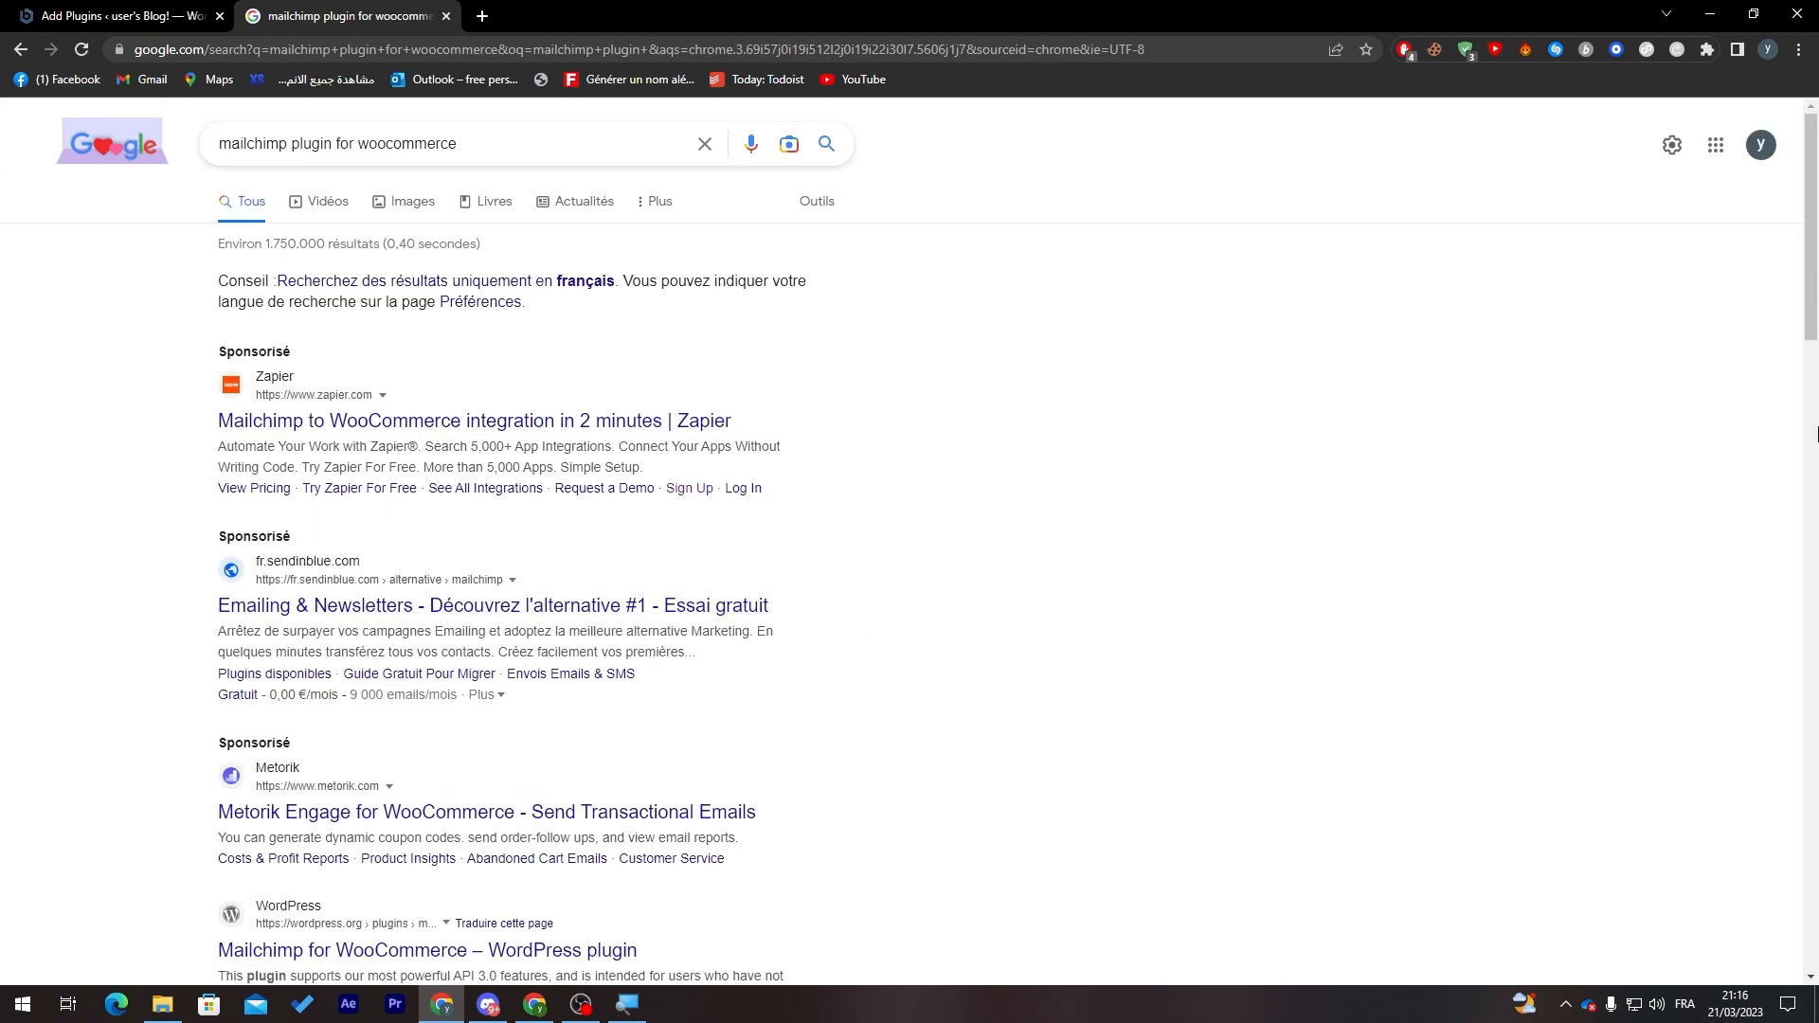
scroll(1816, 412, down, 8)
scroll(1816, 412, up, 3)
click(455, 494)
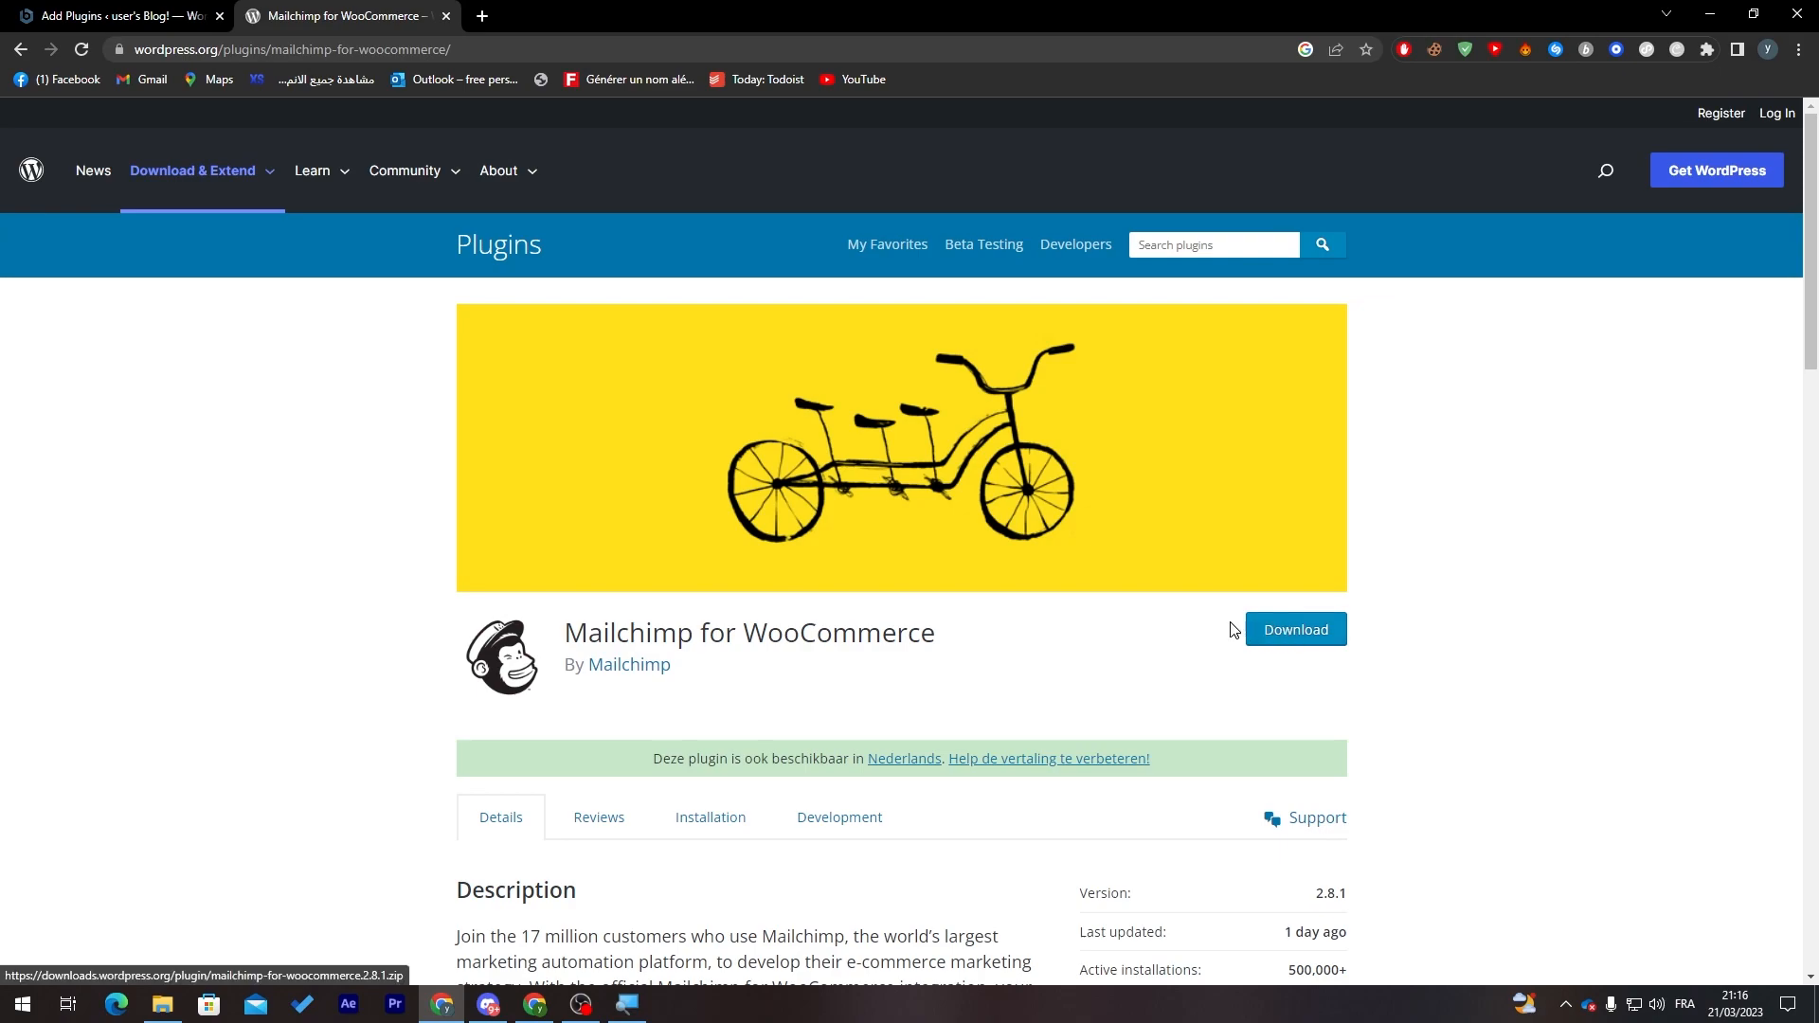
- Return to the WordPress Add Plugins page and search the plugin directory for "mailchimp"
click(123, 15)
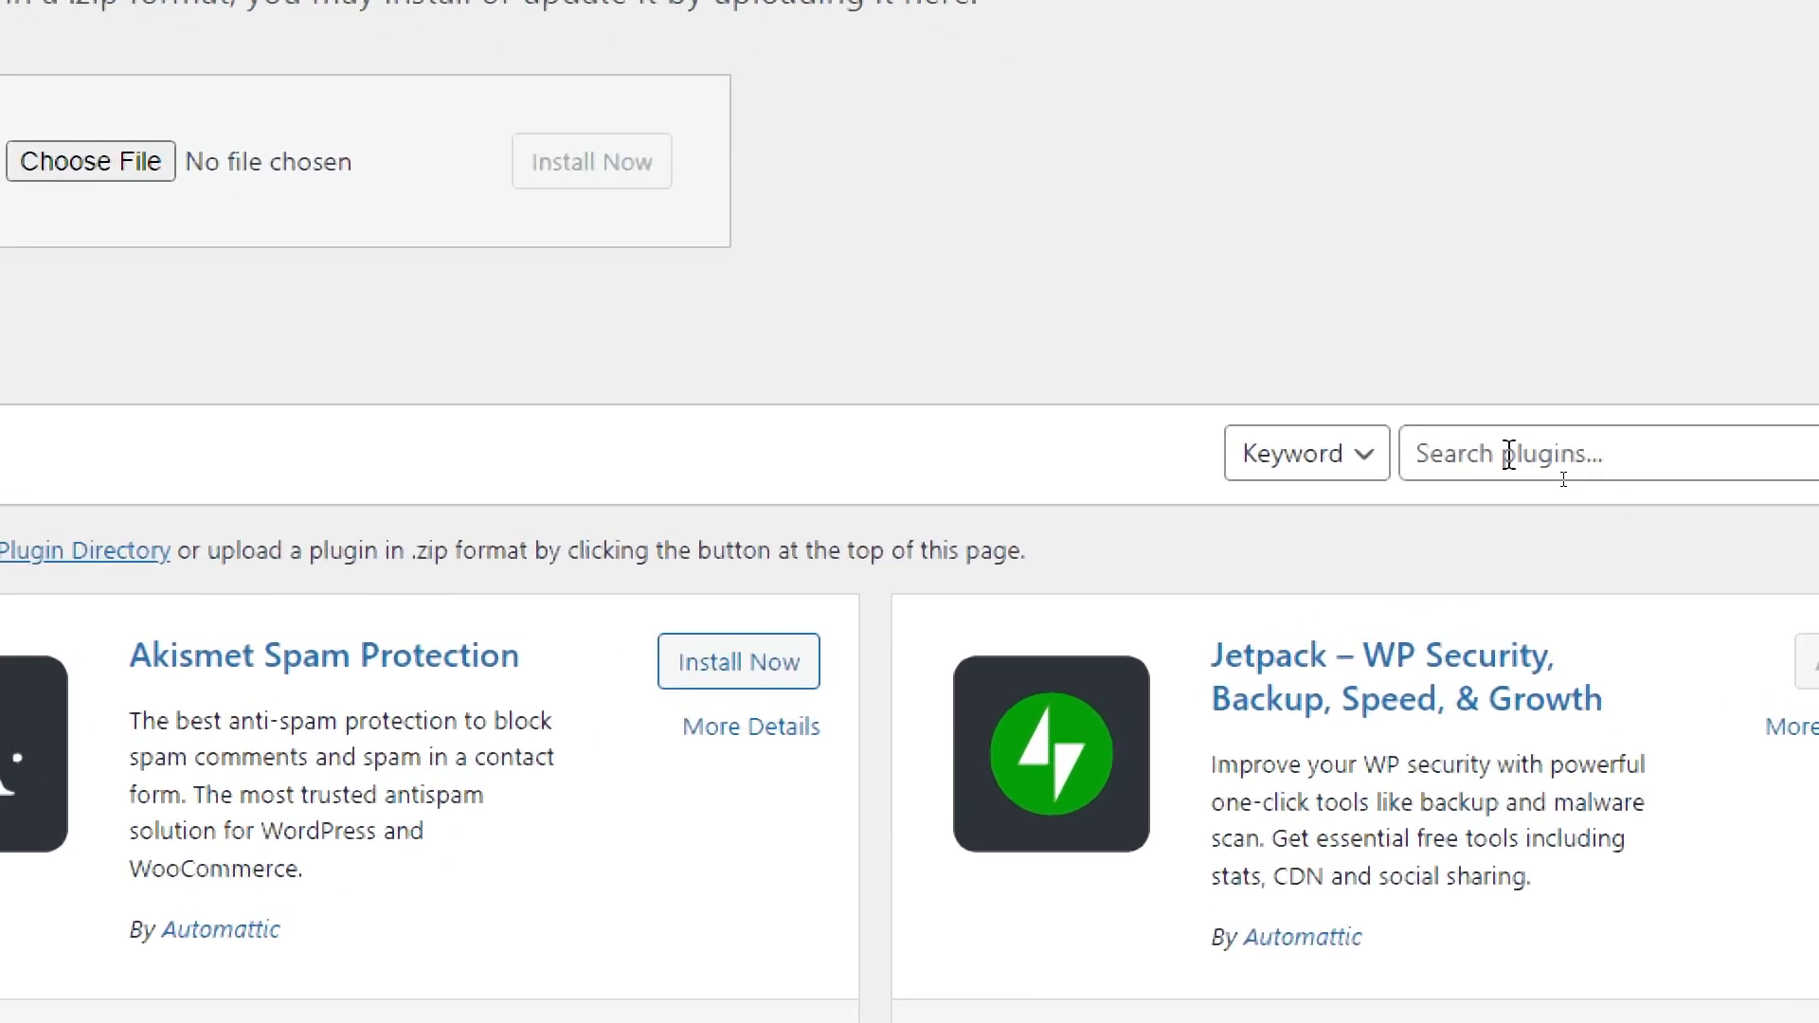
click(1563, 478)
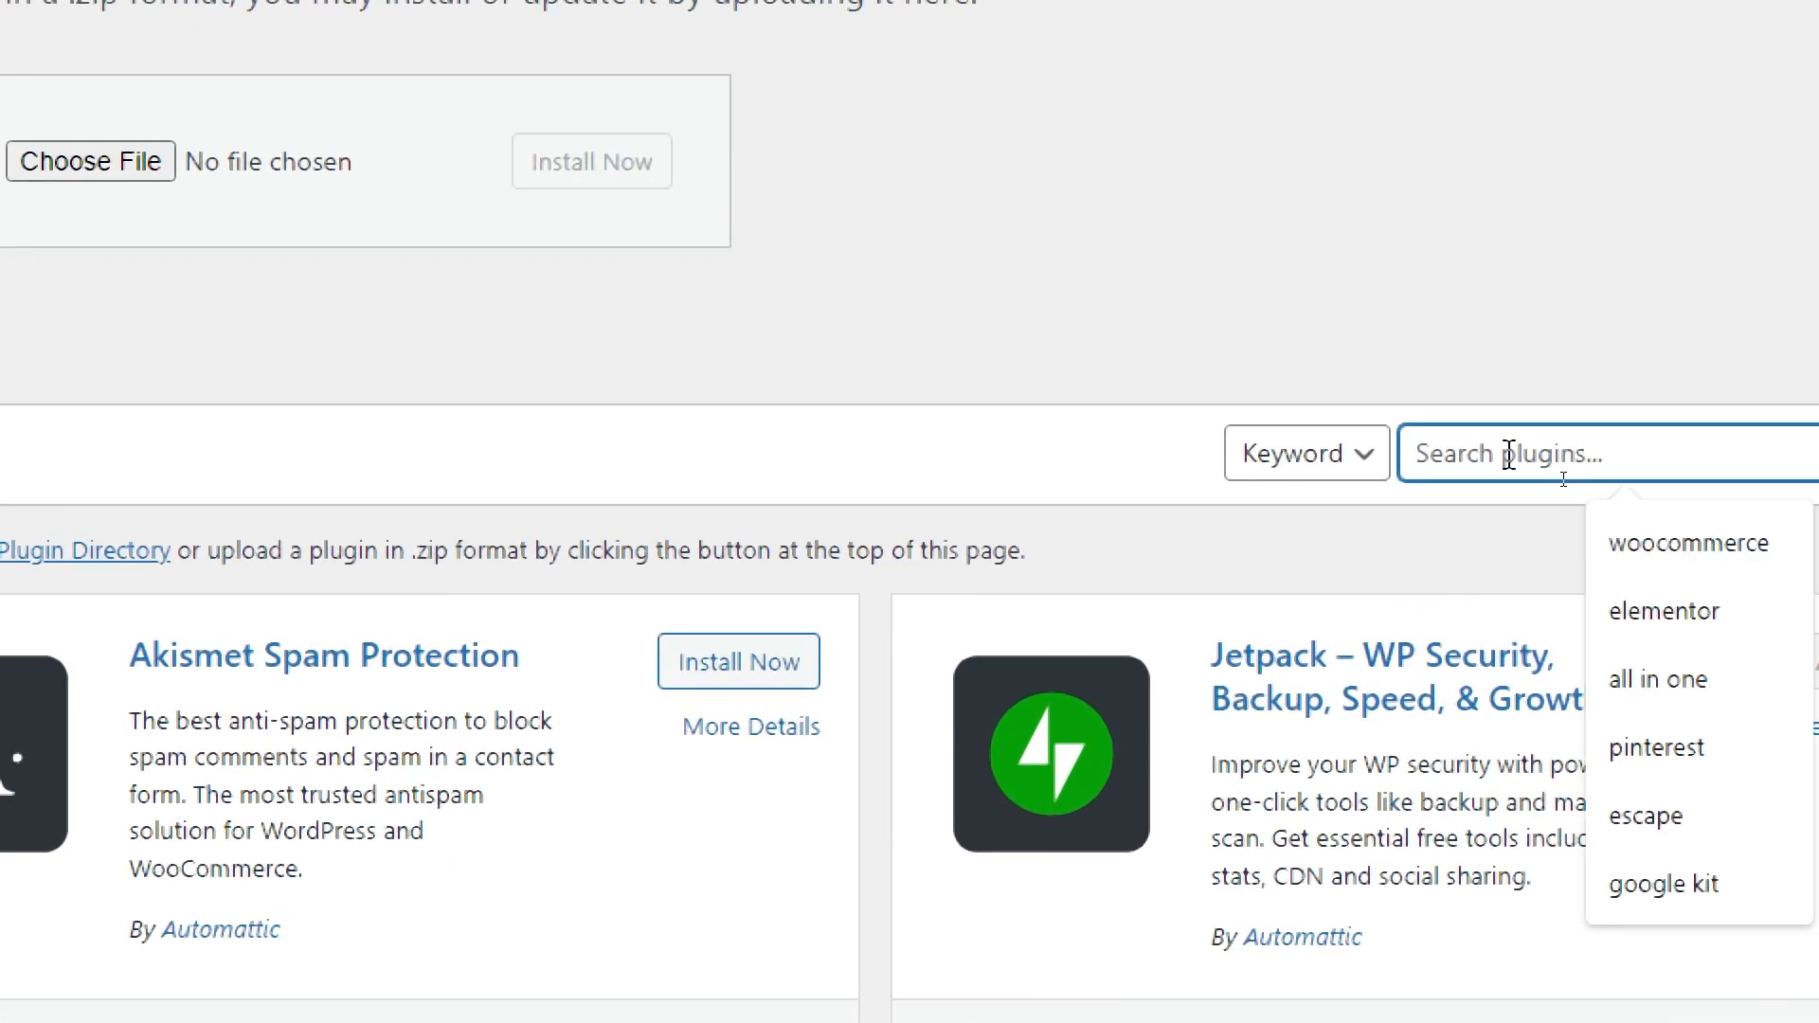
text(mailch)
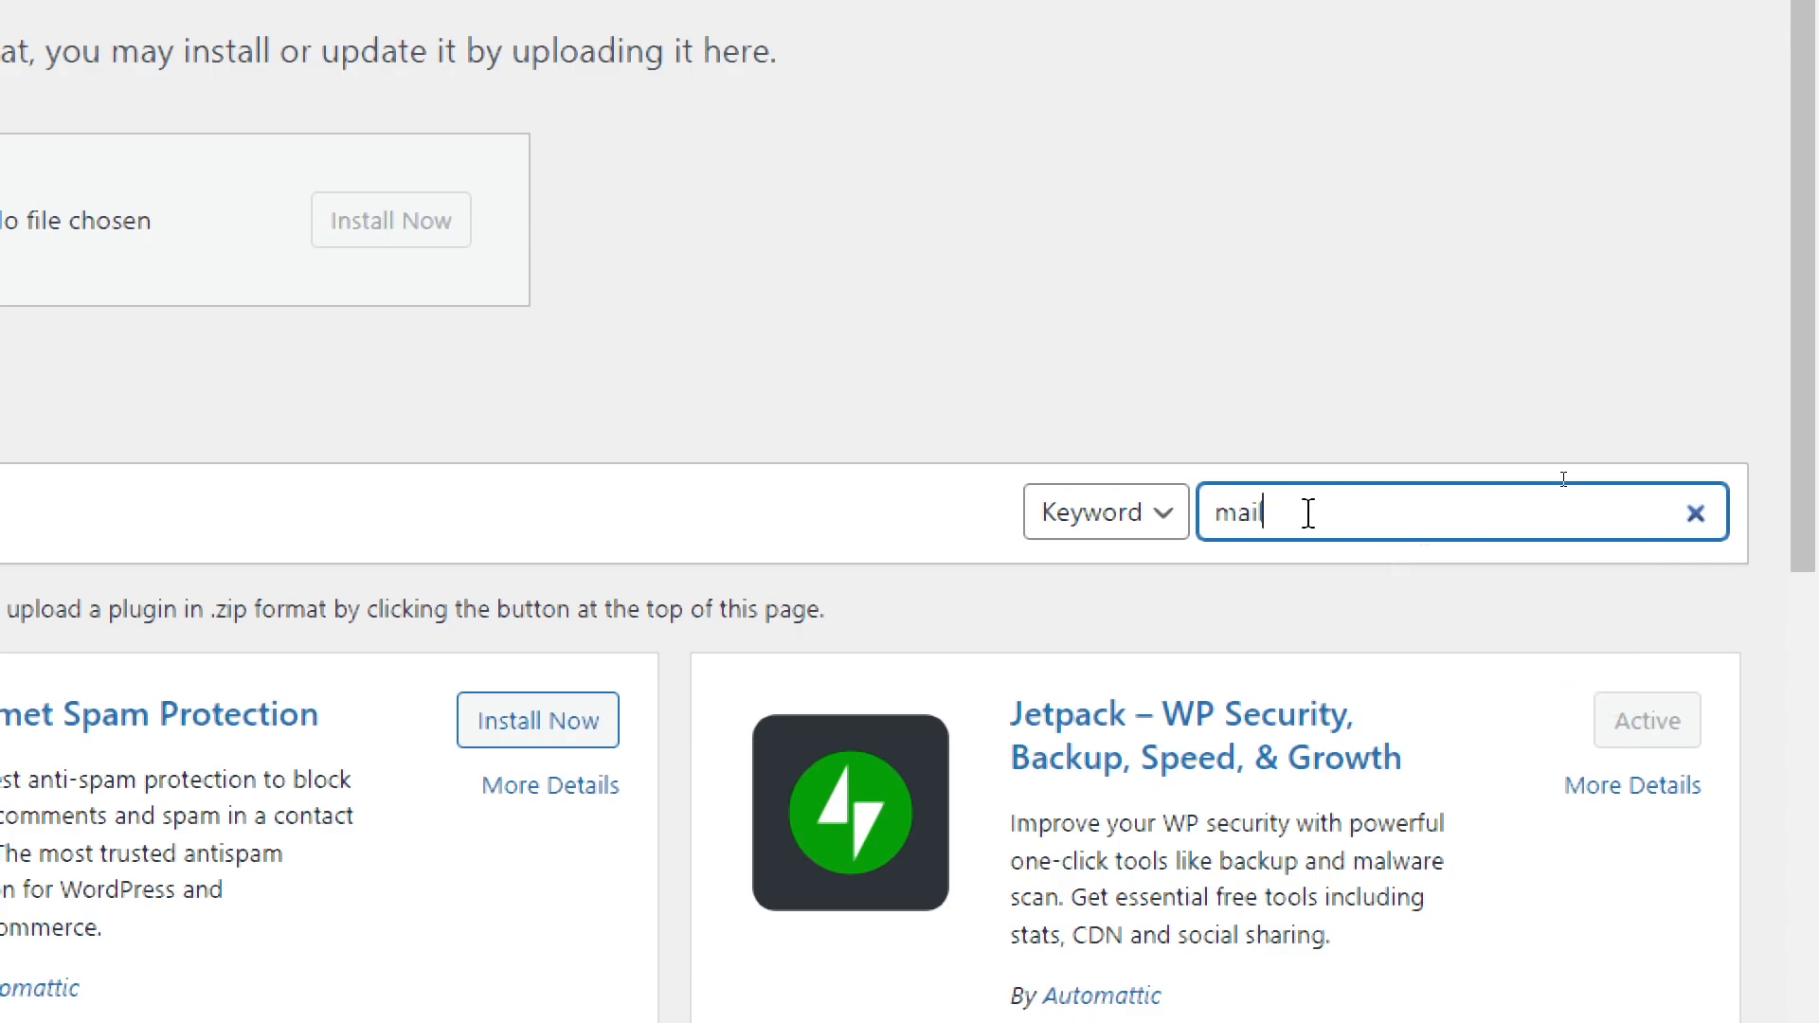
text(imp)
key(Return)
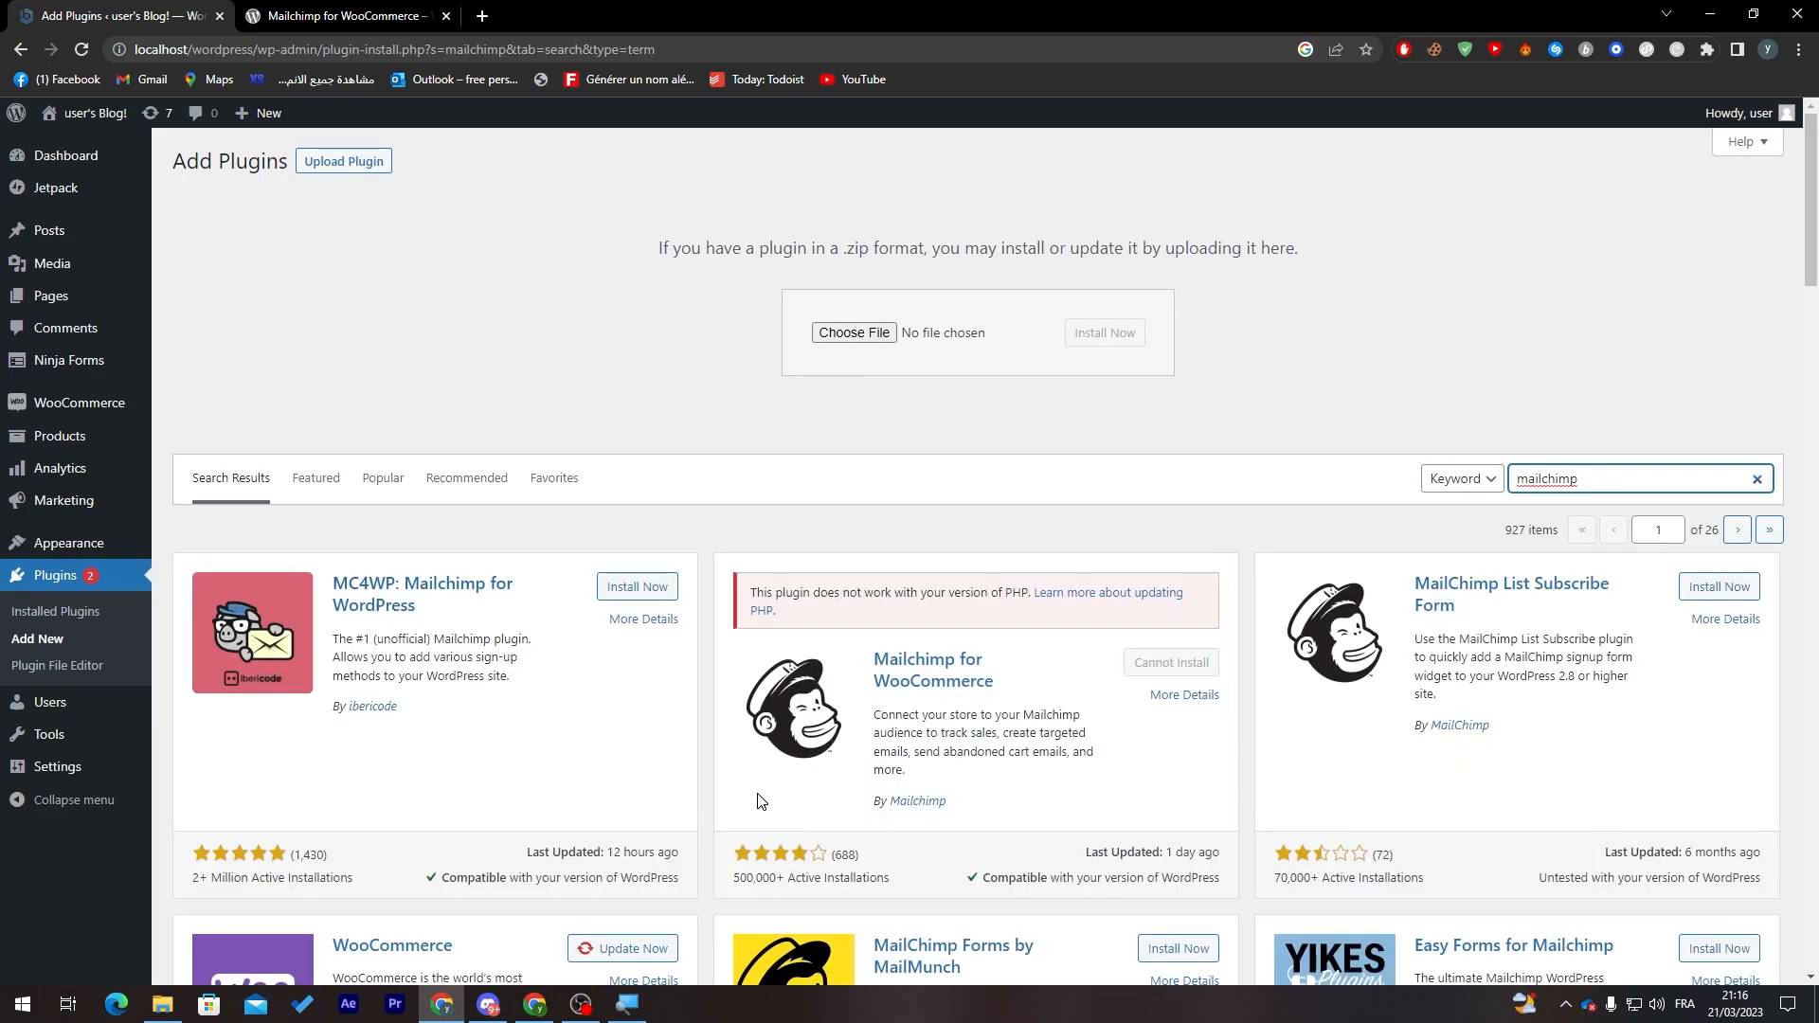
- Examine the PHP compatibility notice for Mailchimp for WooCommerce and the PHP update recommendation on the dashboard
drag(834, 654, 1047, 689)
click(1050, 688)
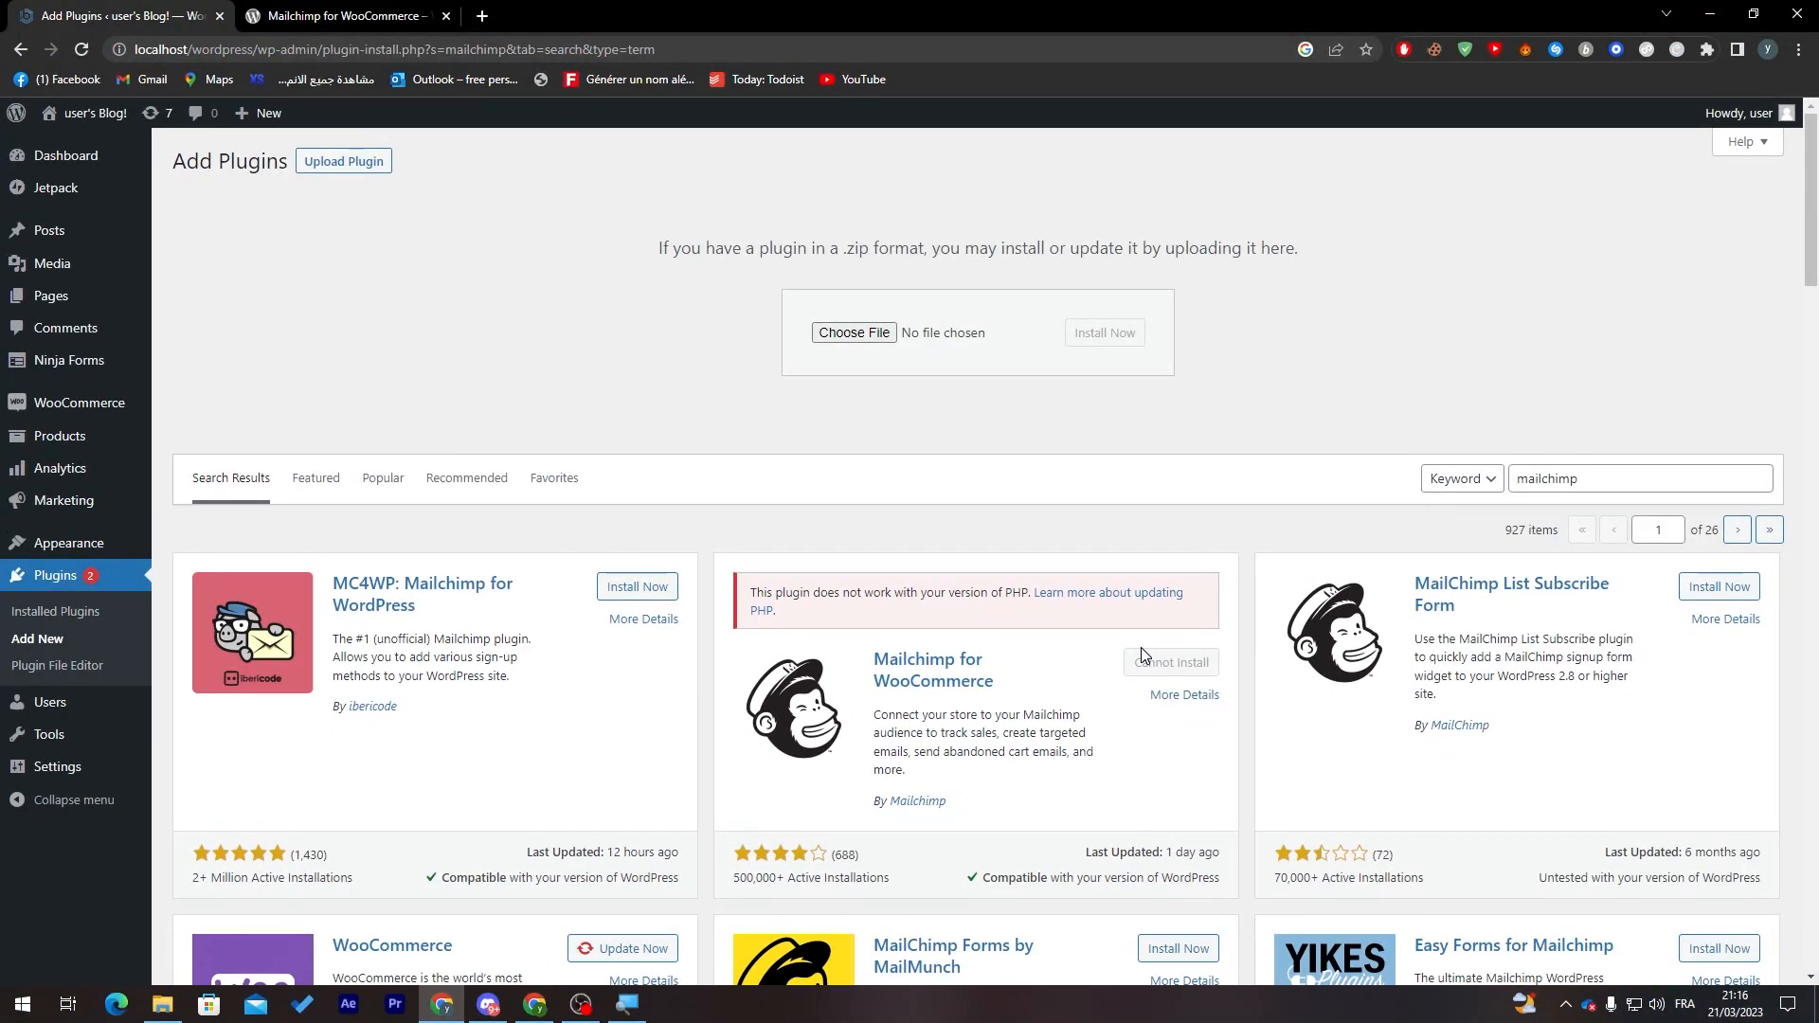
drag(750, 593, 861, 594)
click(955, 613)
click(111, 164)
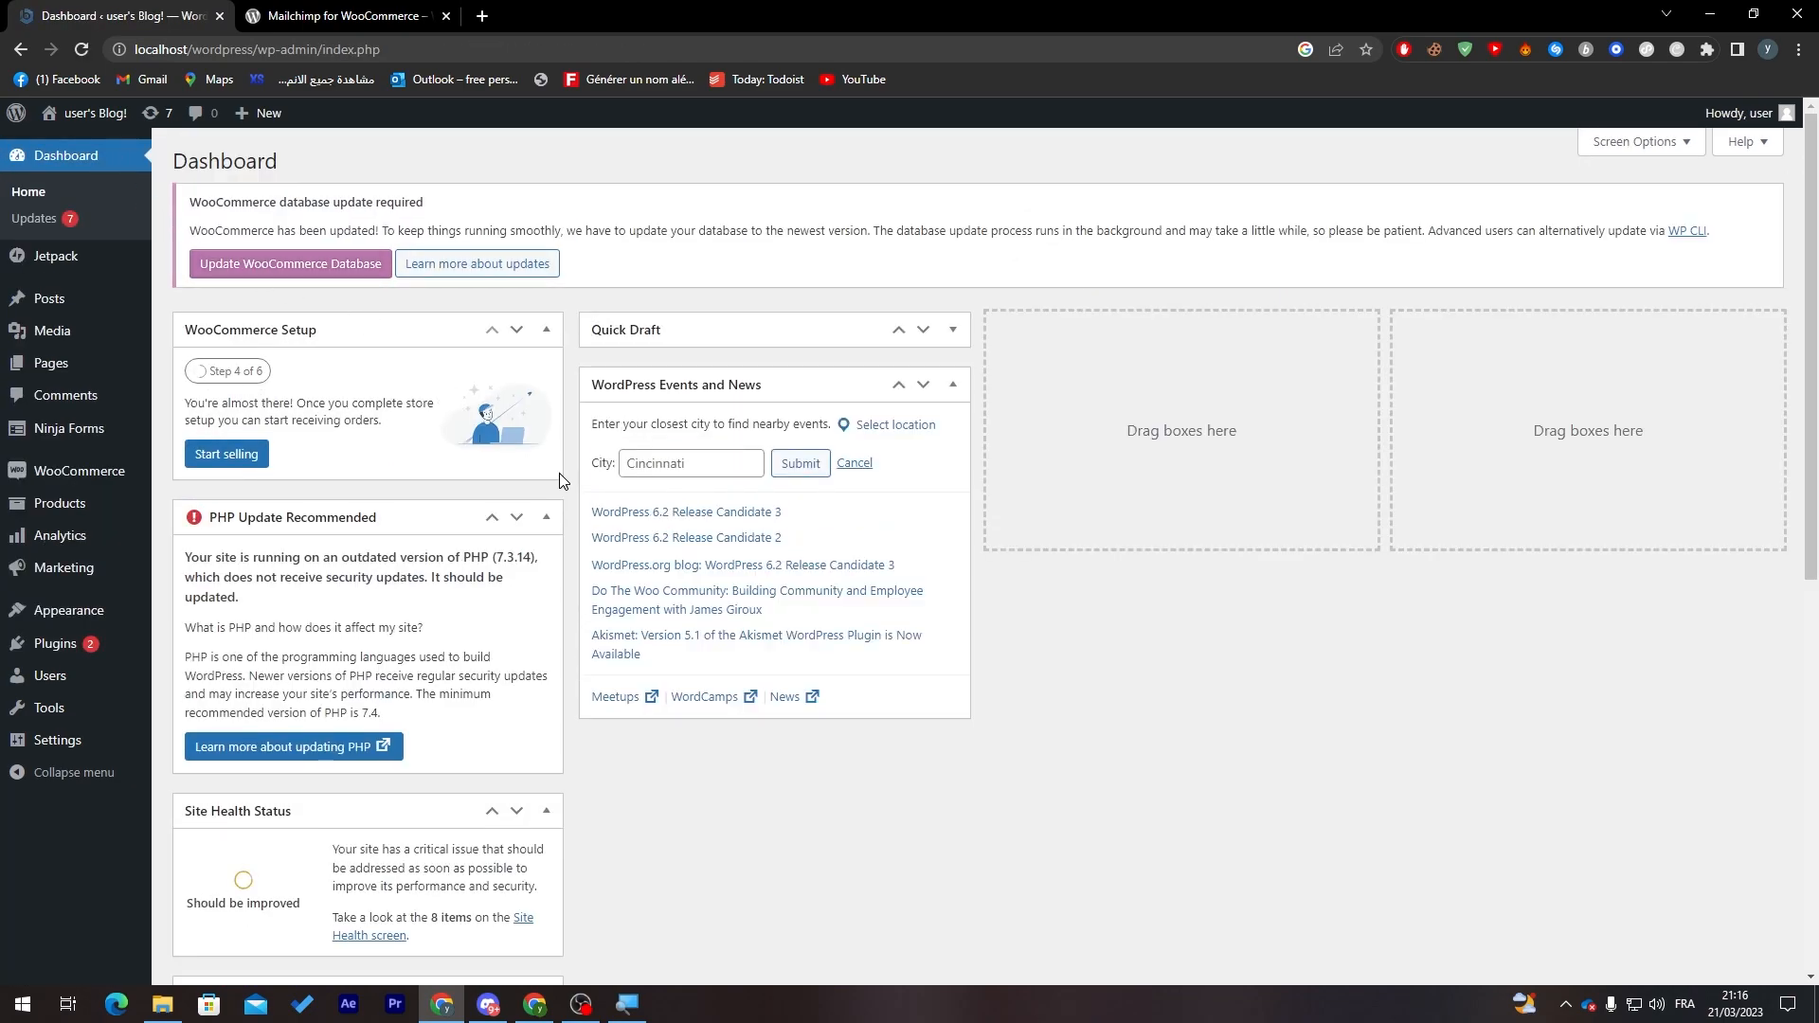
drag(187, 551, 243, 555)
click(246, 557)
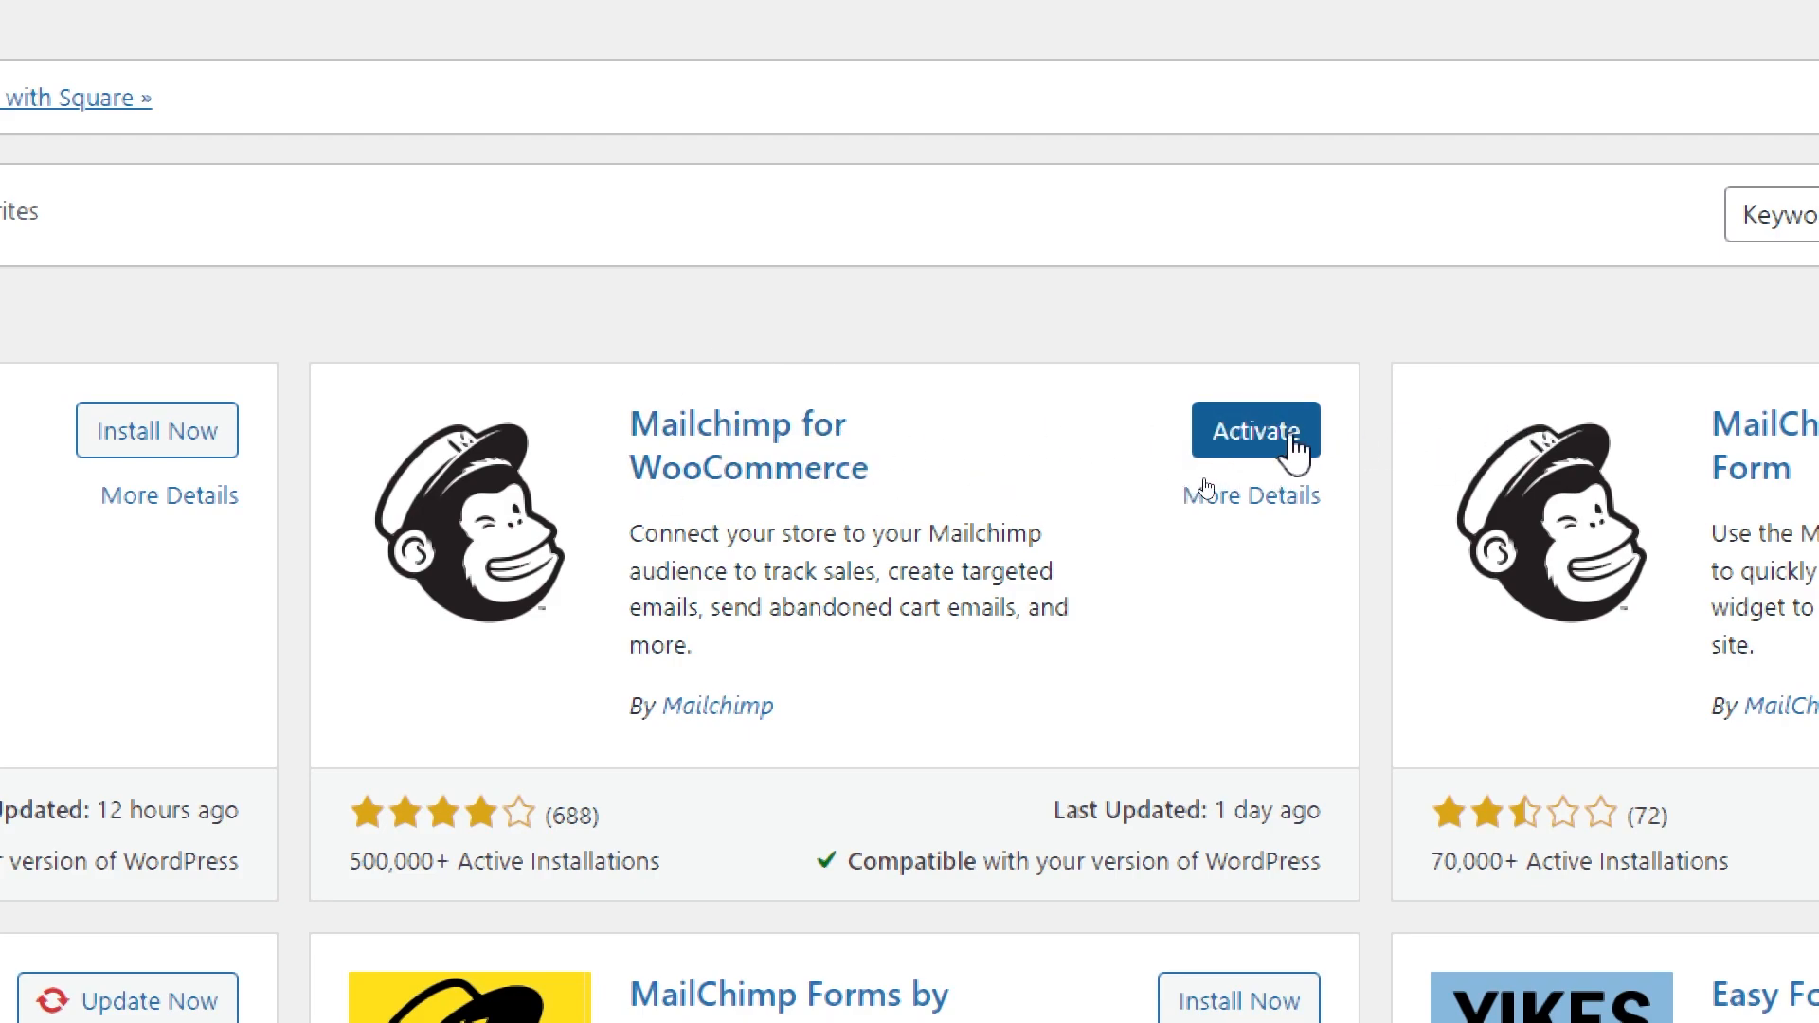
- Activate the Mailchimp for WooCommerce plugin and review its account connection page
click(1235, 446)
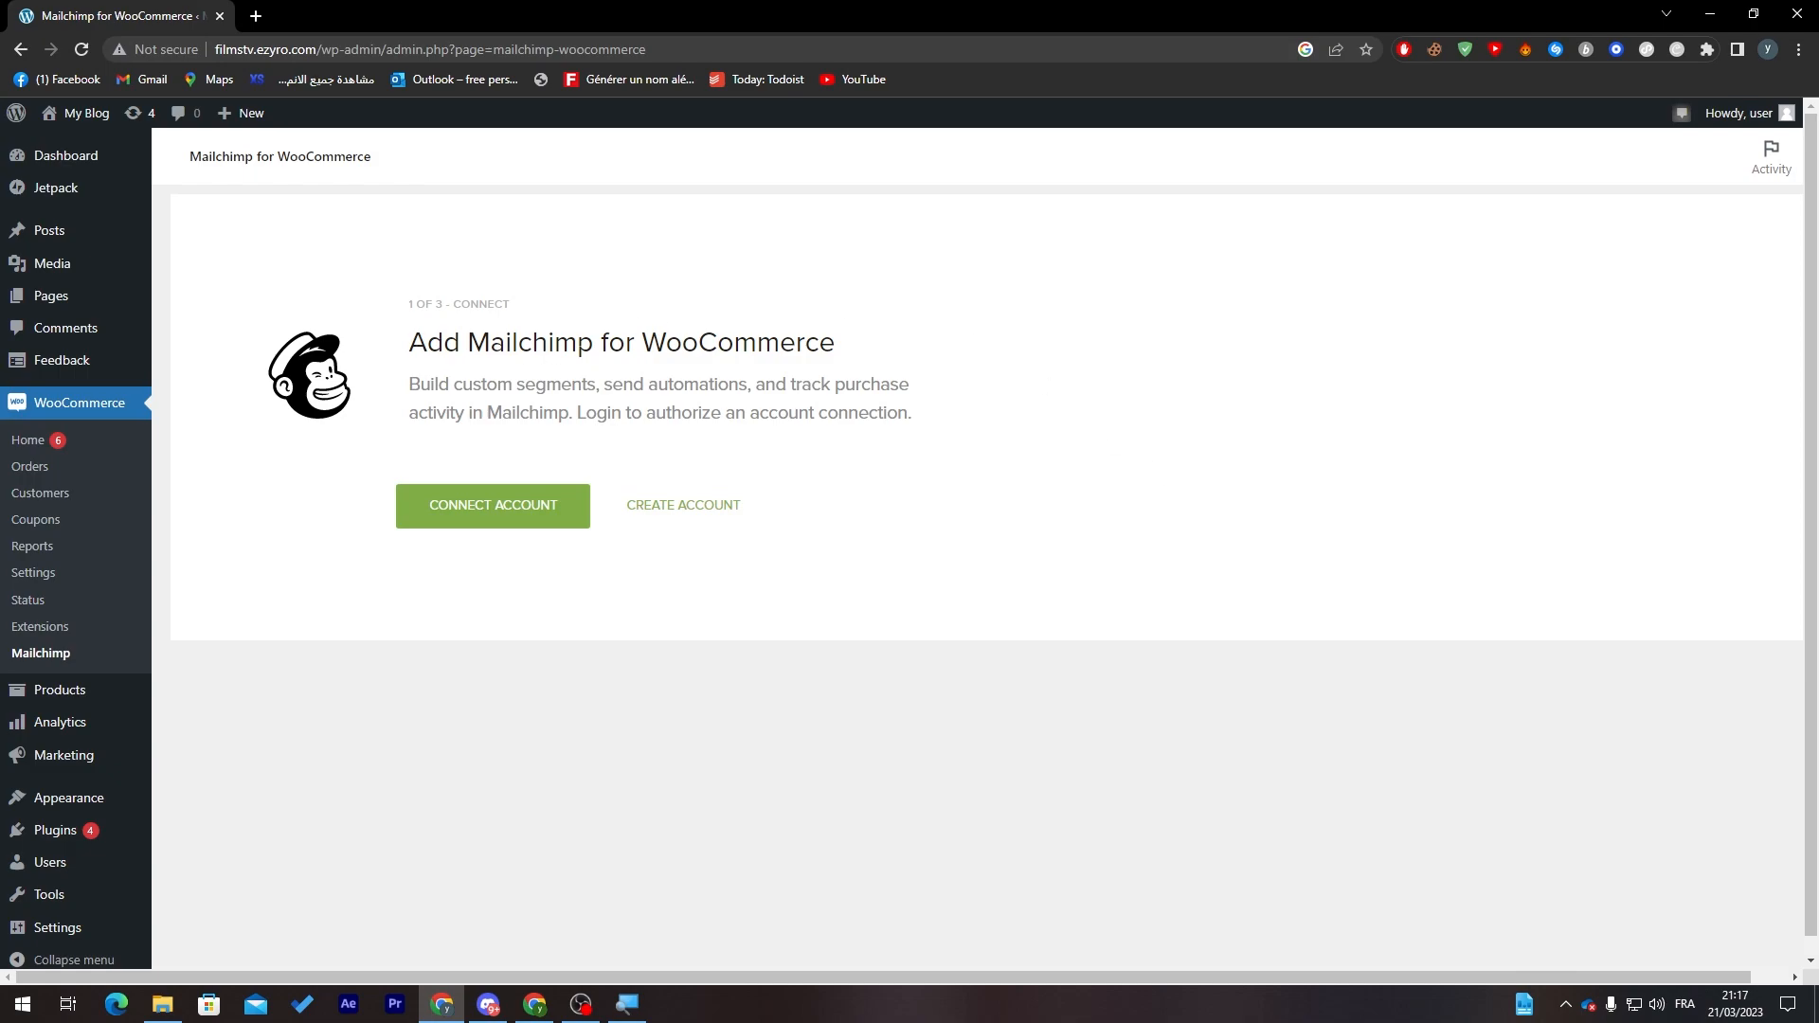
drag(576, 342, 682, 347)
triple_click(687, 351)
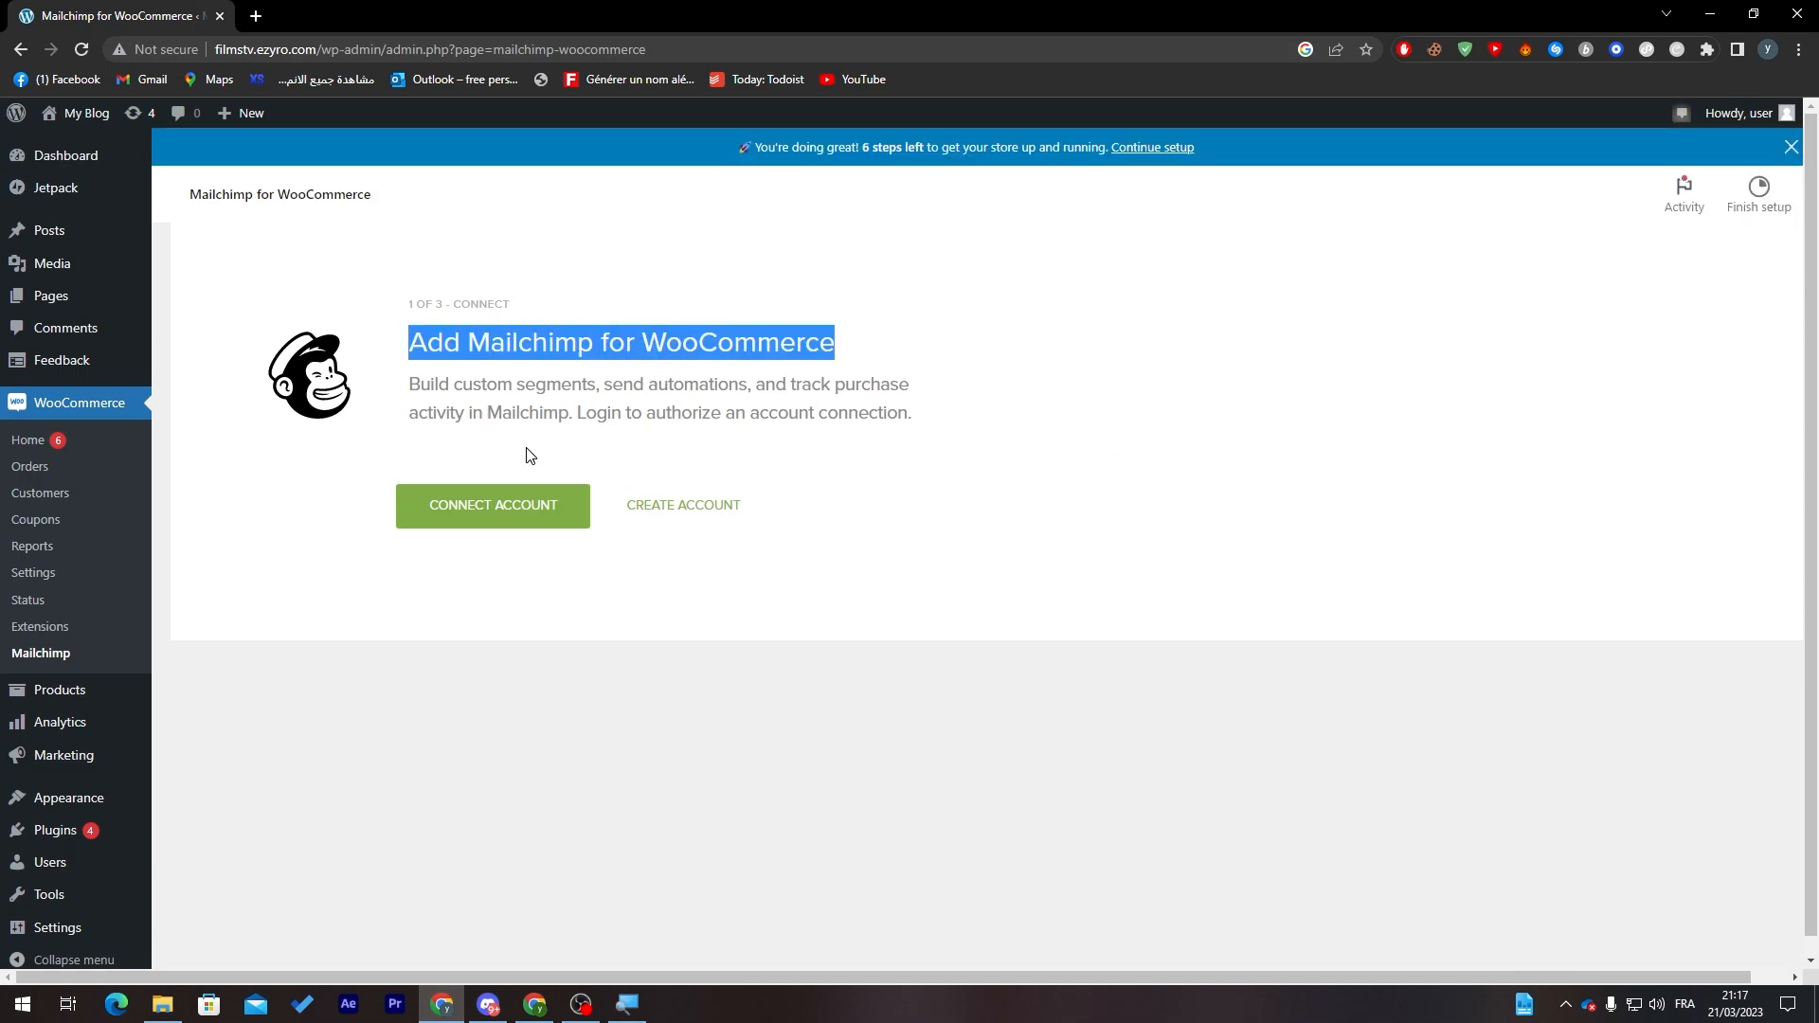
click(511, 613)
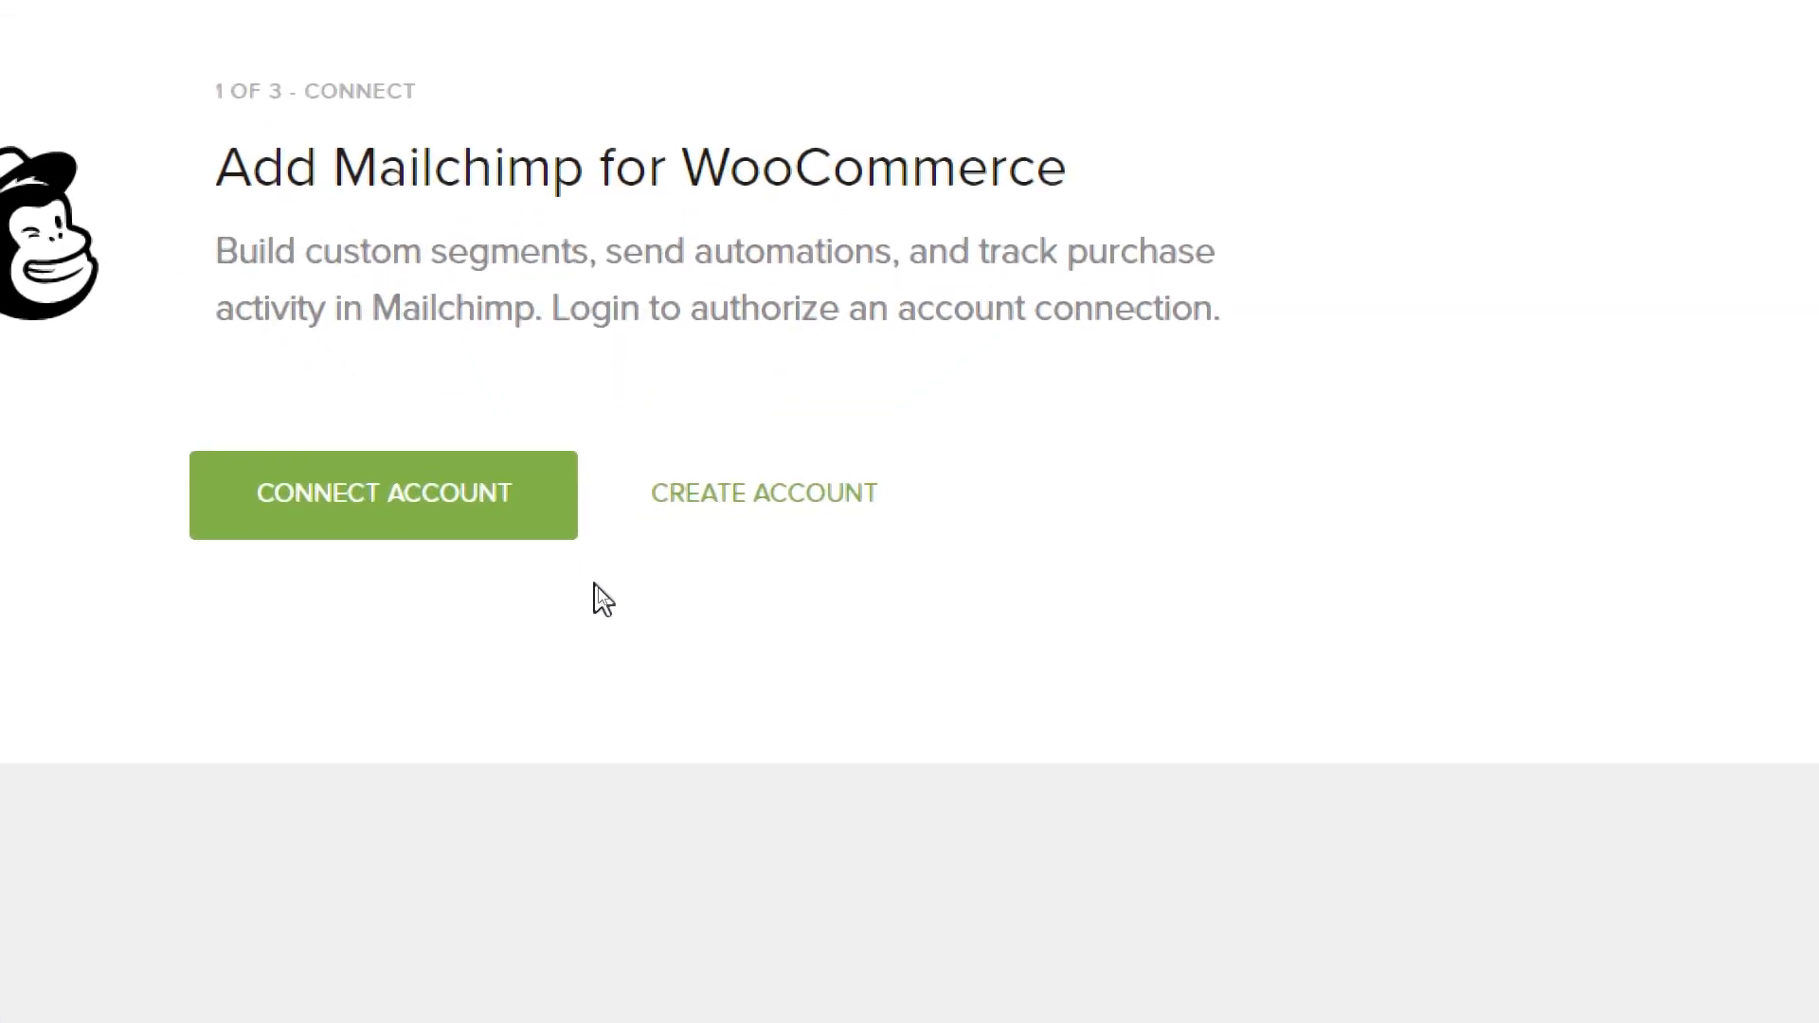
- Start creating a Mailchimp account, fill in the first name, last name, email and username, and continue to the second part
click(735, 512)
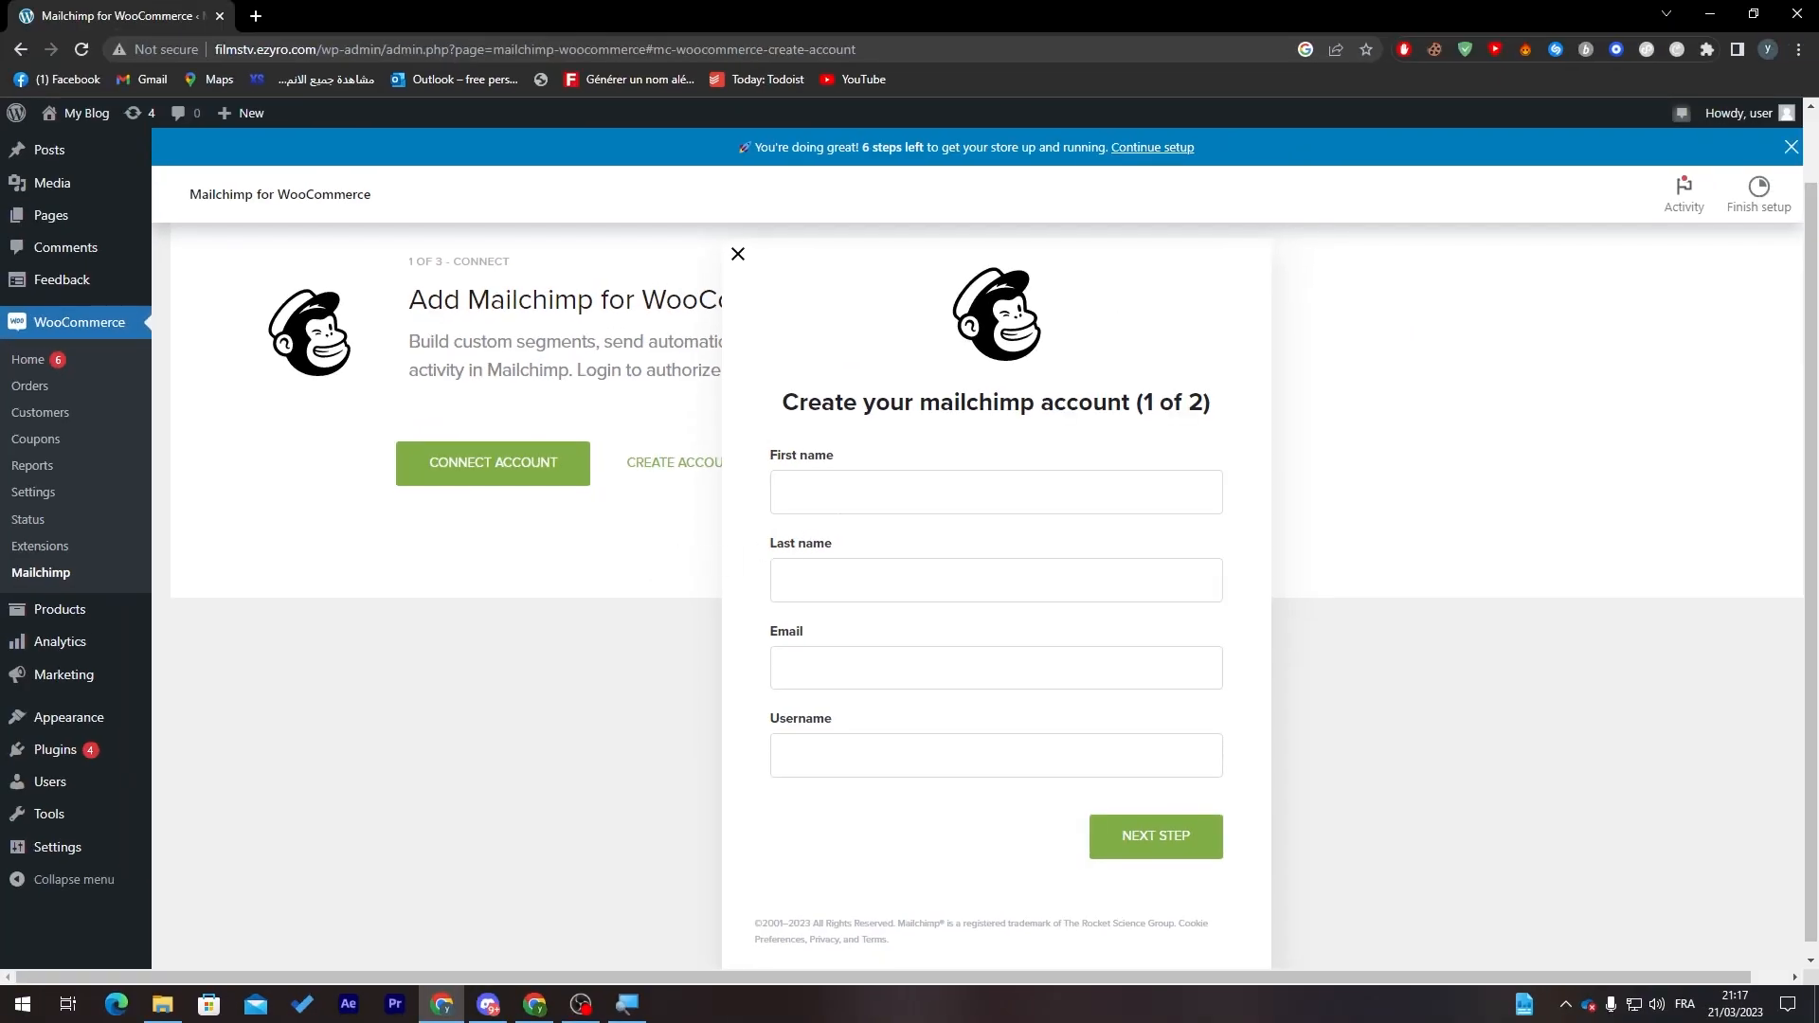
click(848, 502)
click(915, 538)
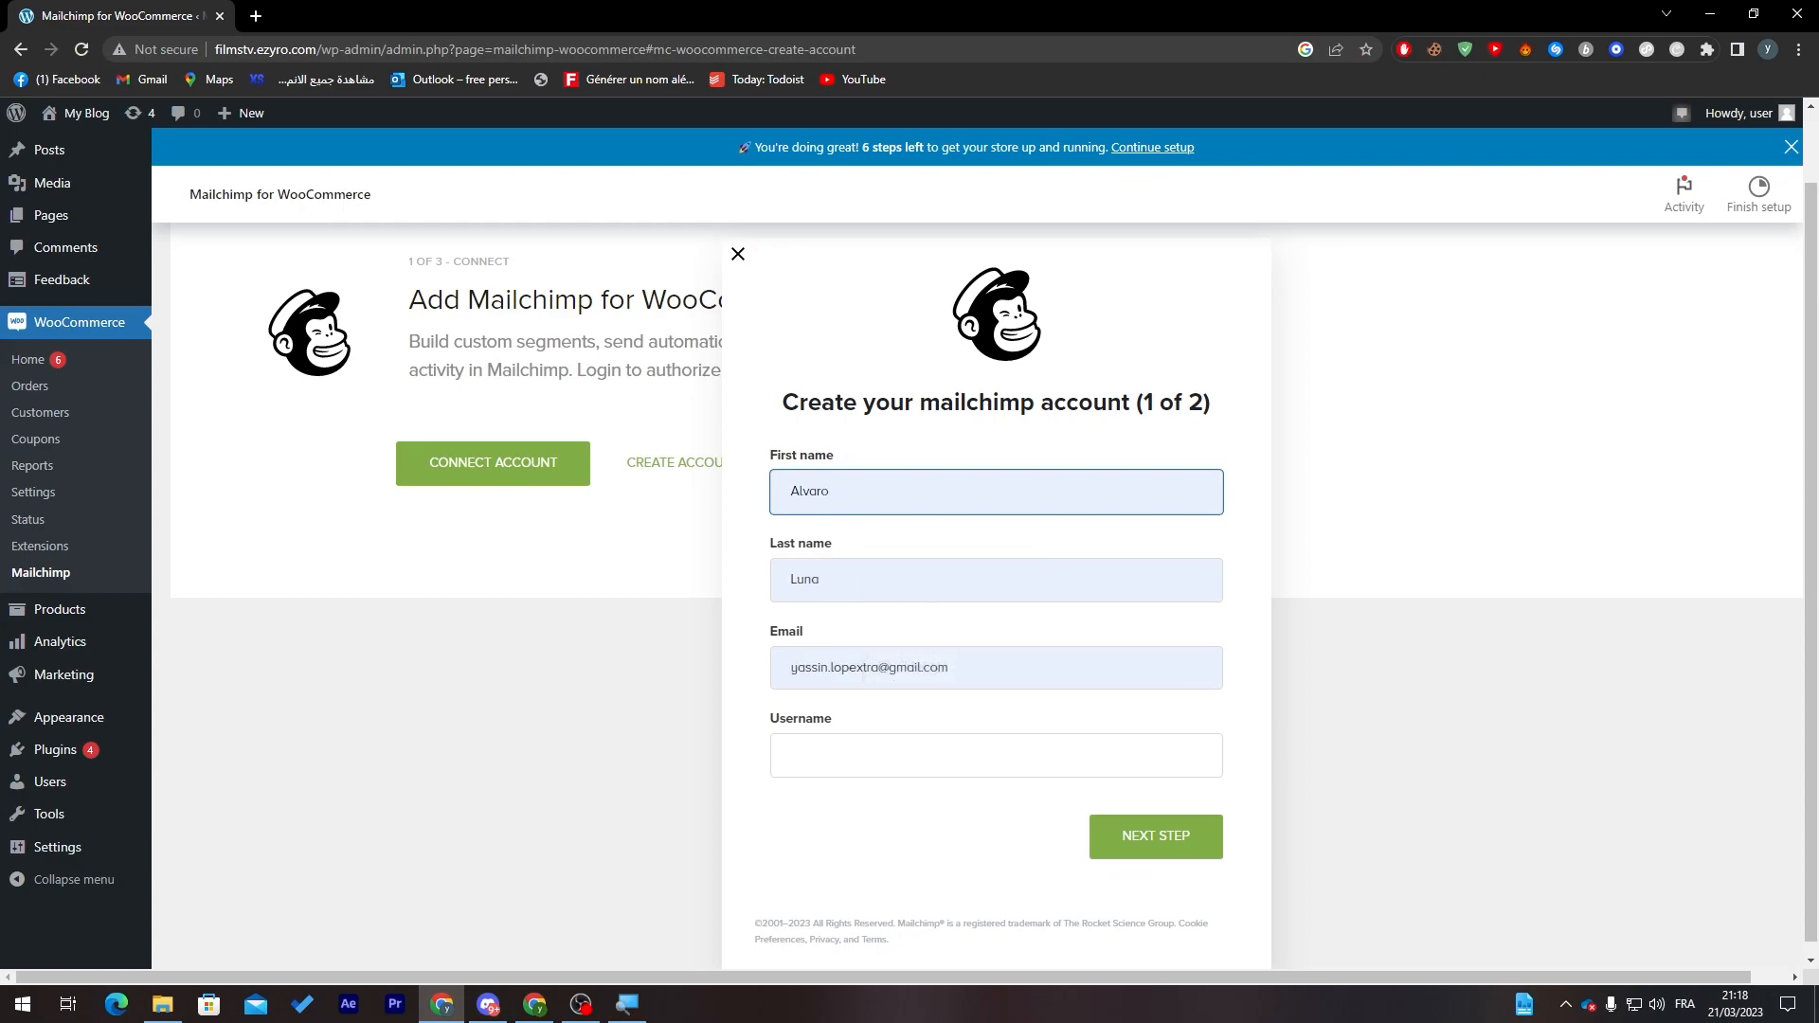
click(882, 755)
text(loly)
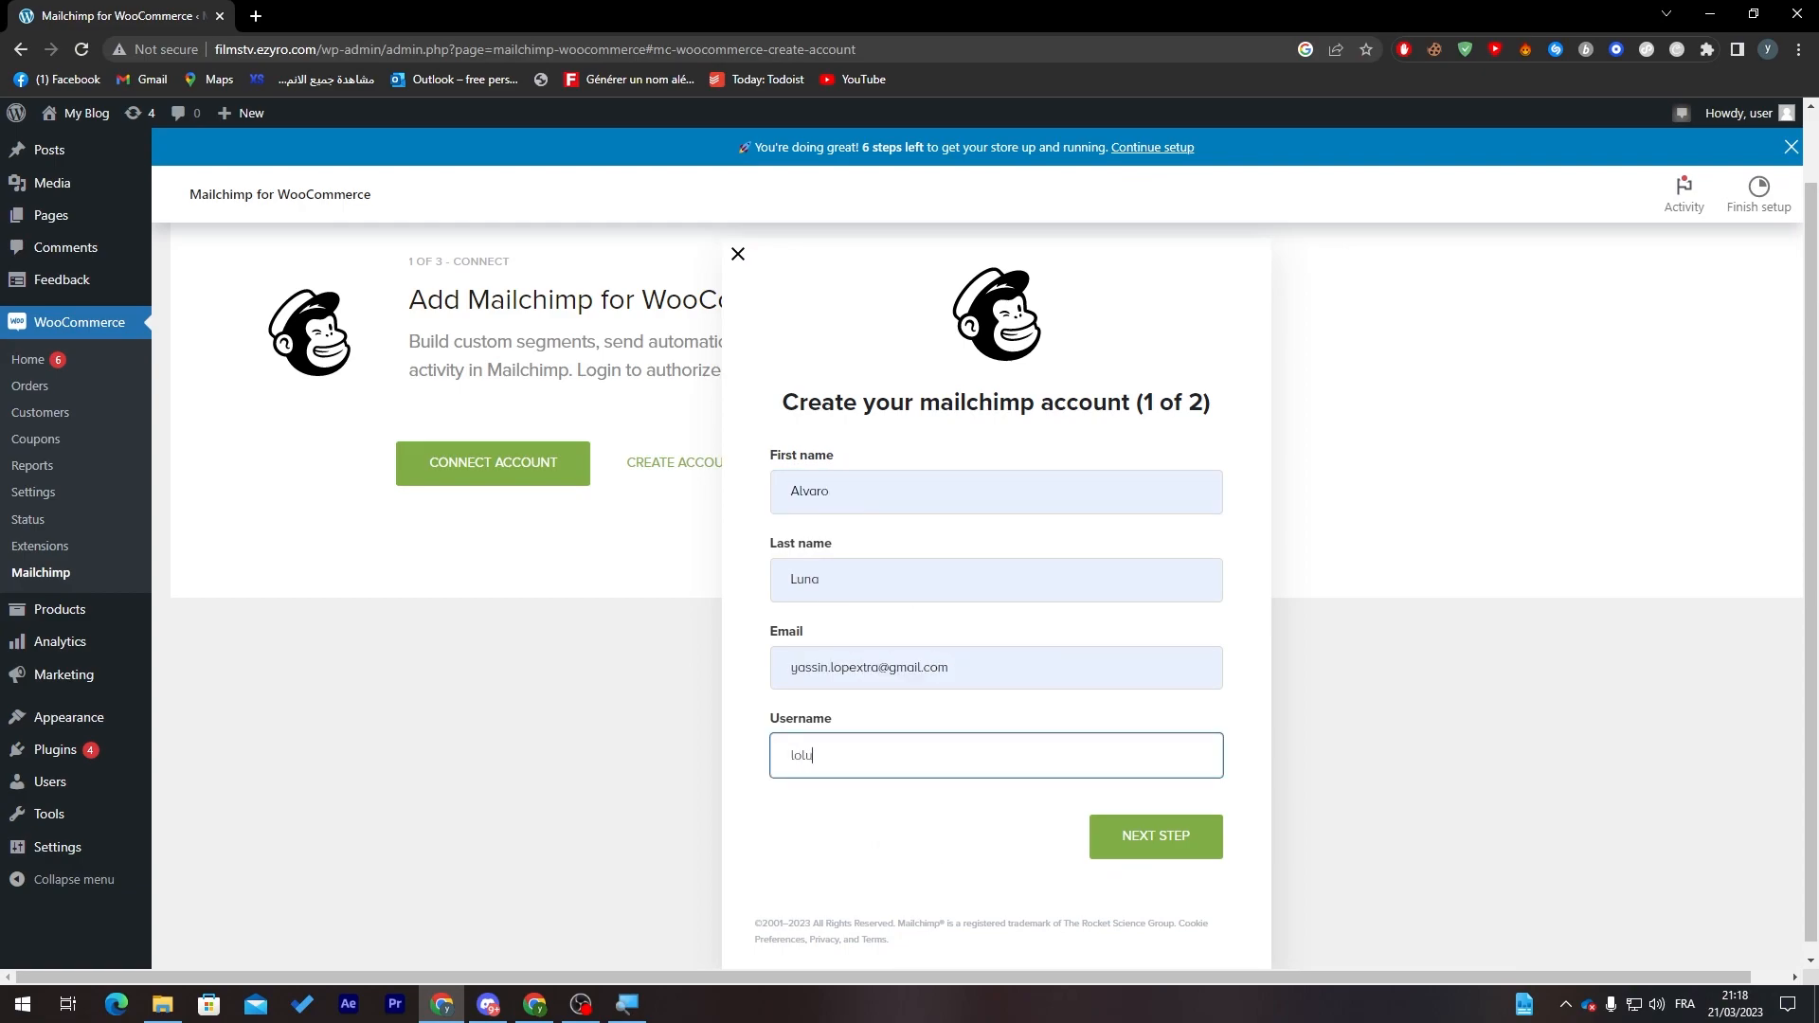
click(1163, 856)
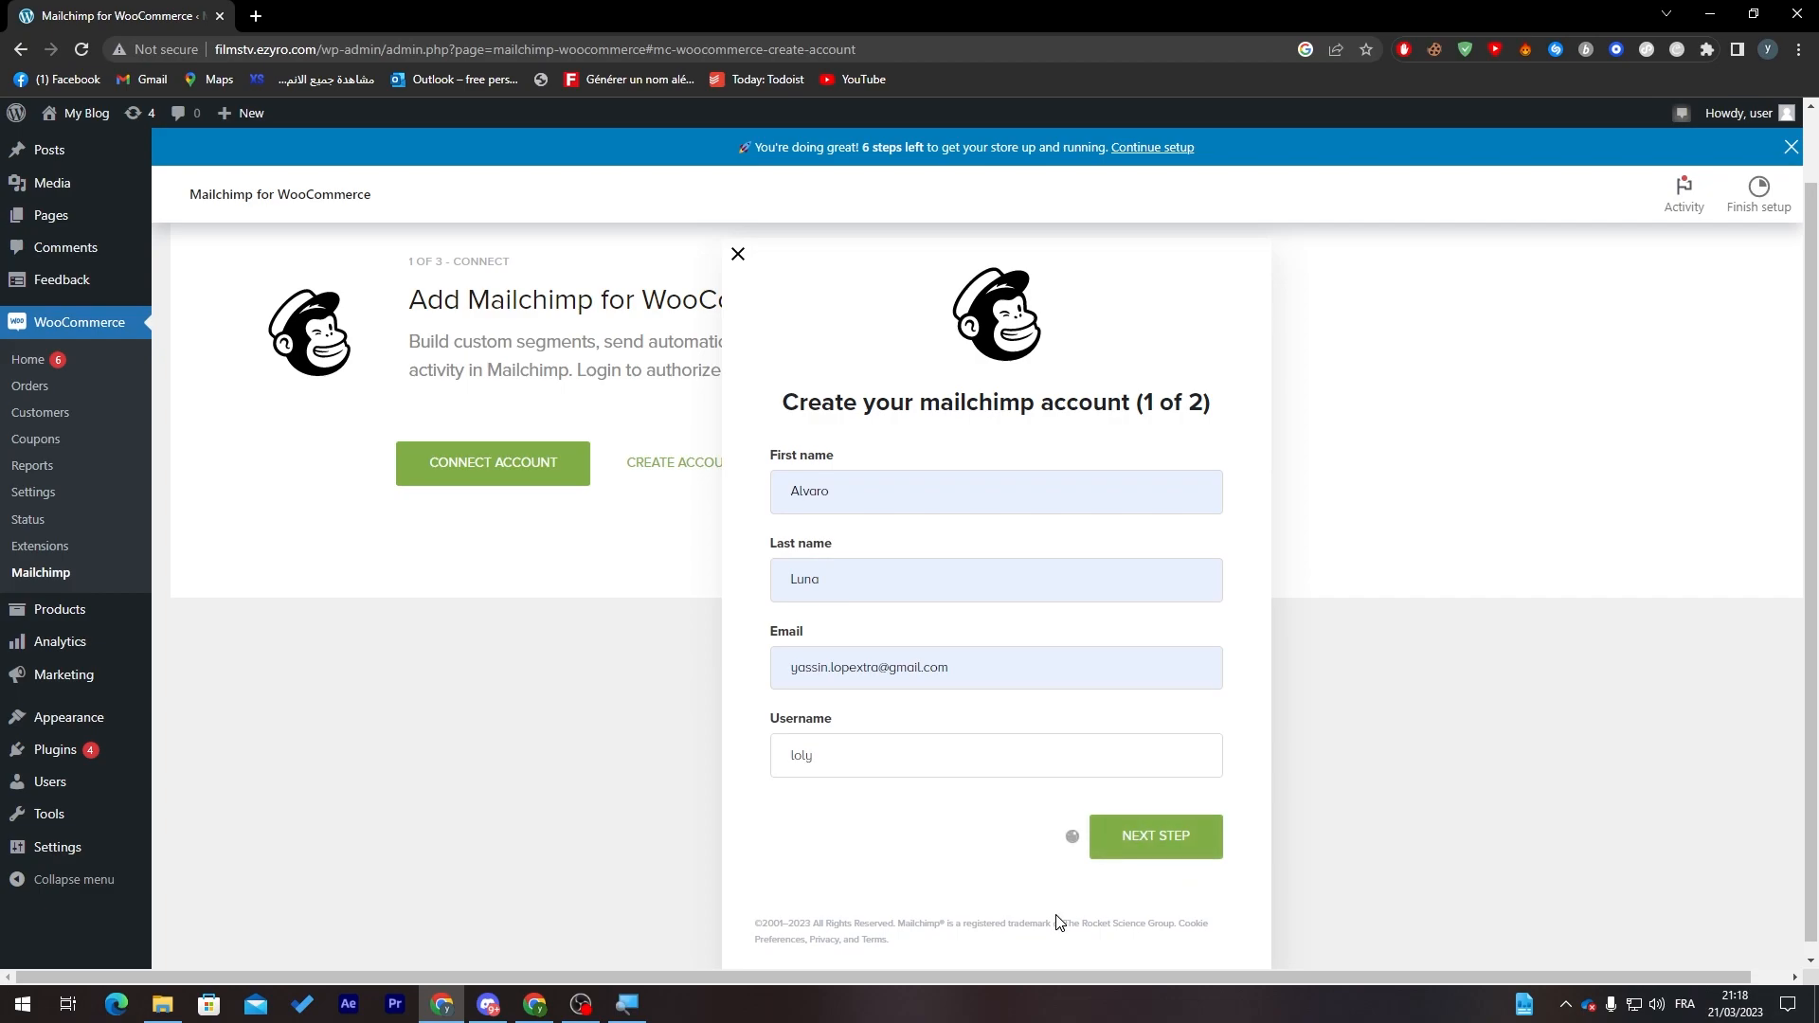
click(900, 770)
click(919, 788)
click(1149, 836)
- Fill in the account's postal address from the saved autofill entry and submit the Mailchimp account form
drag(1810, 481, 1808, 578)
click(942, 358)
click(935, 434)
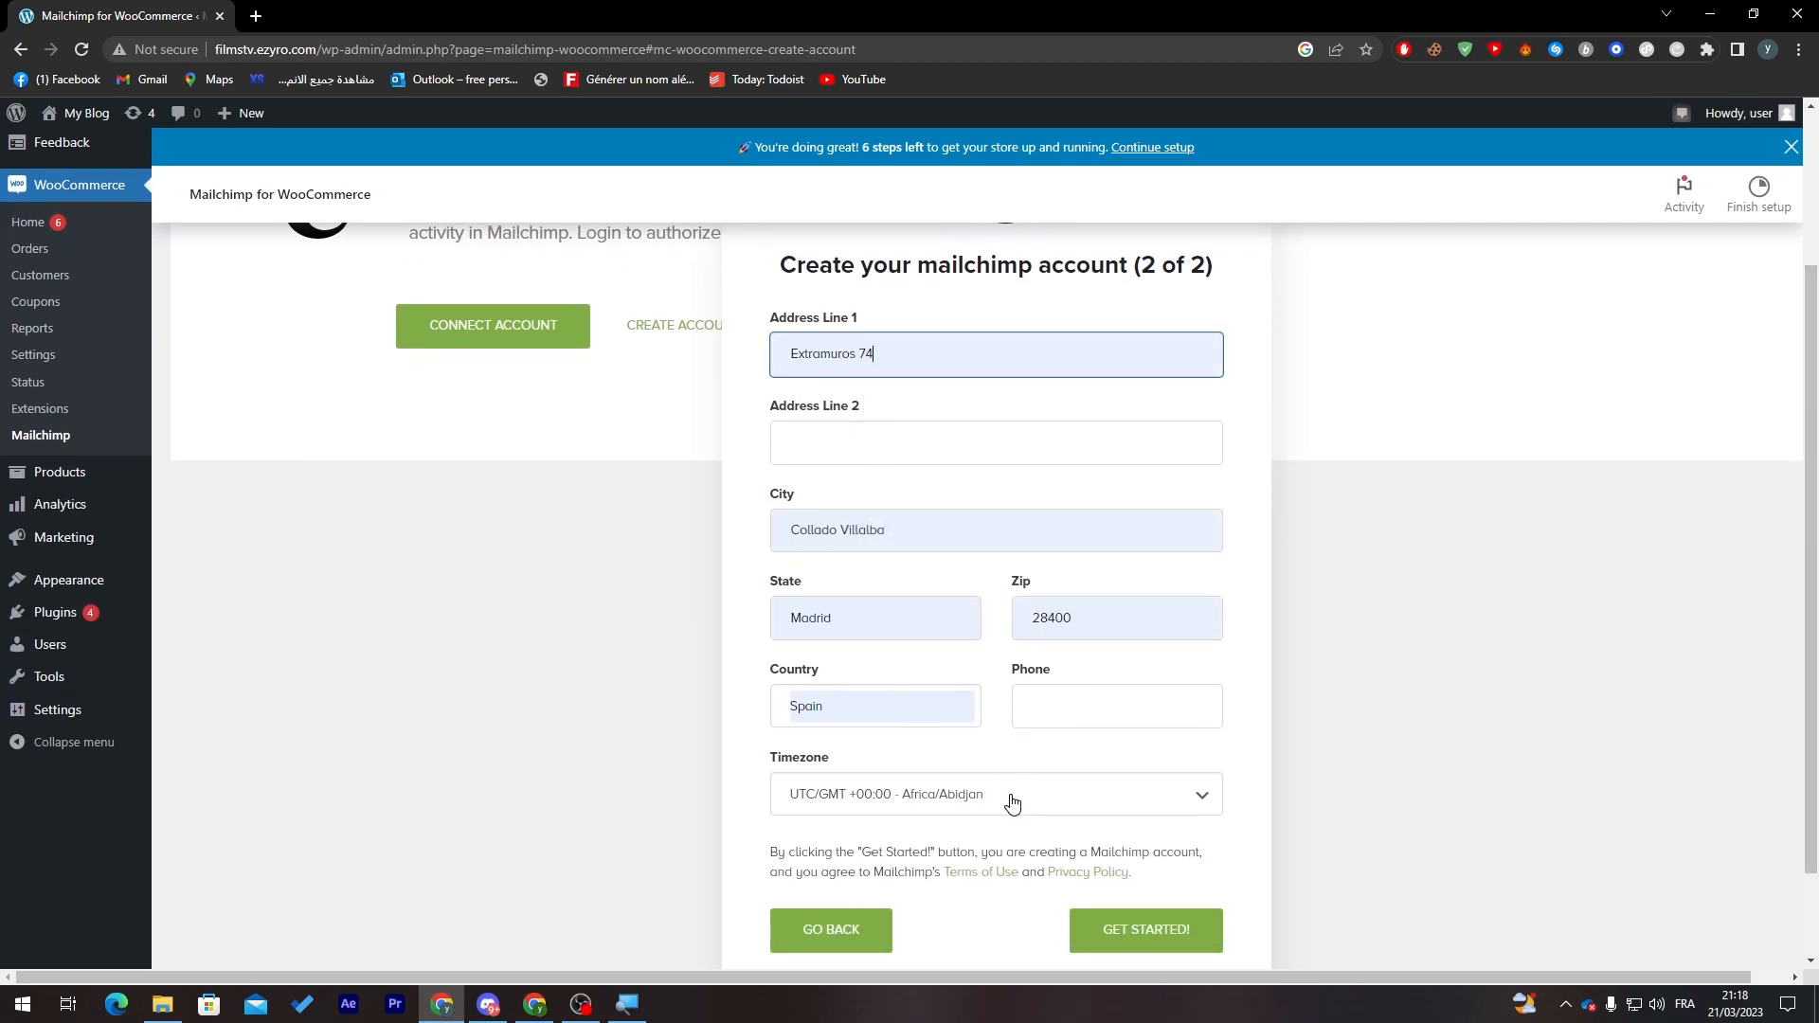
click(1112, 931)
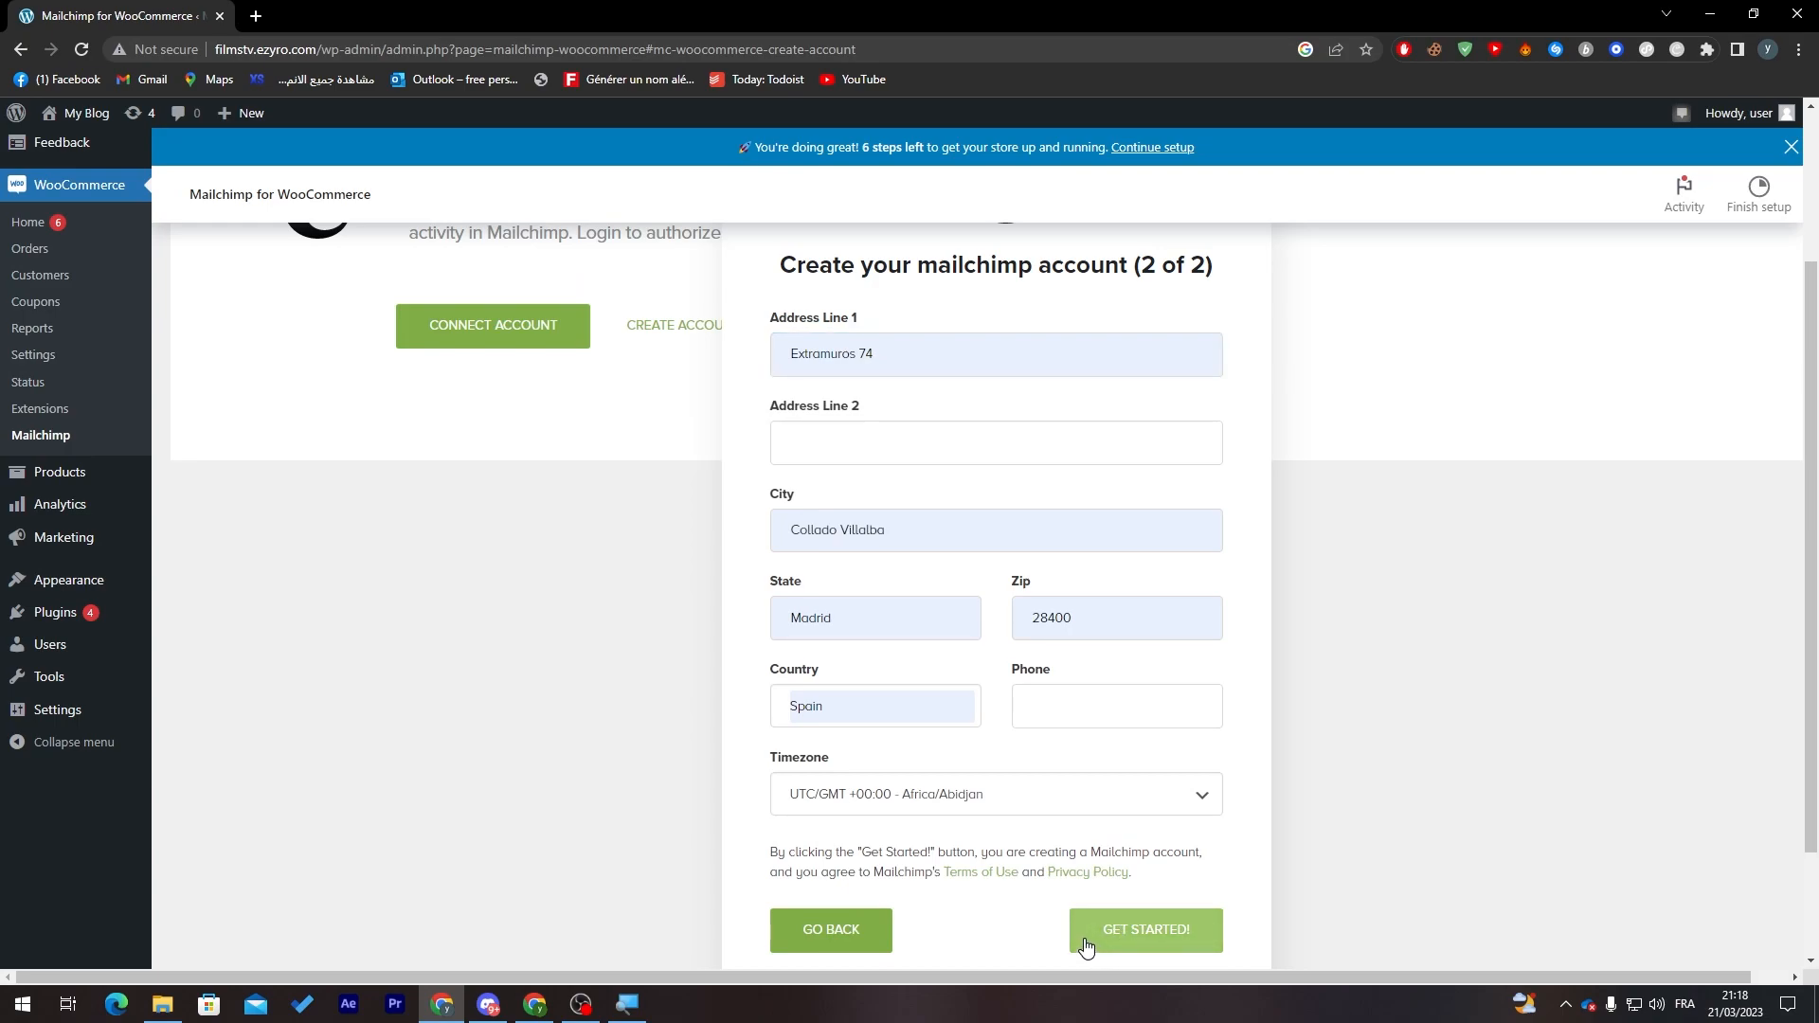
triple_click(1143, 942)
click(1047, 918)
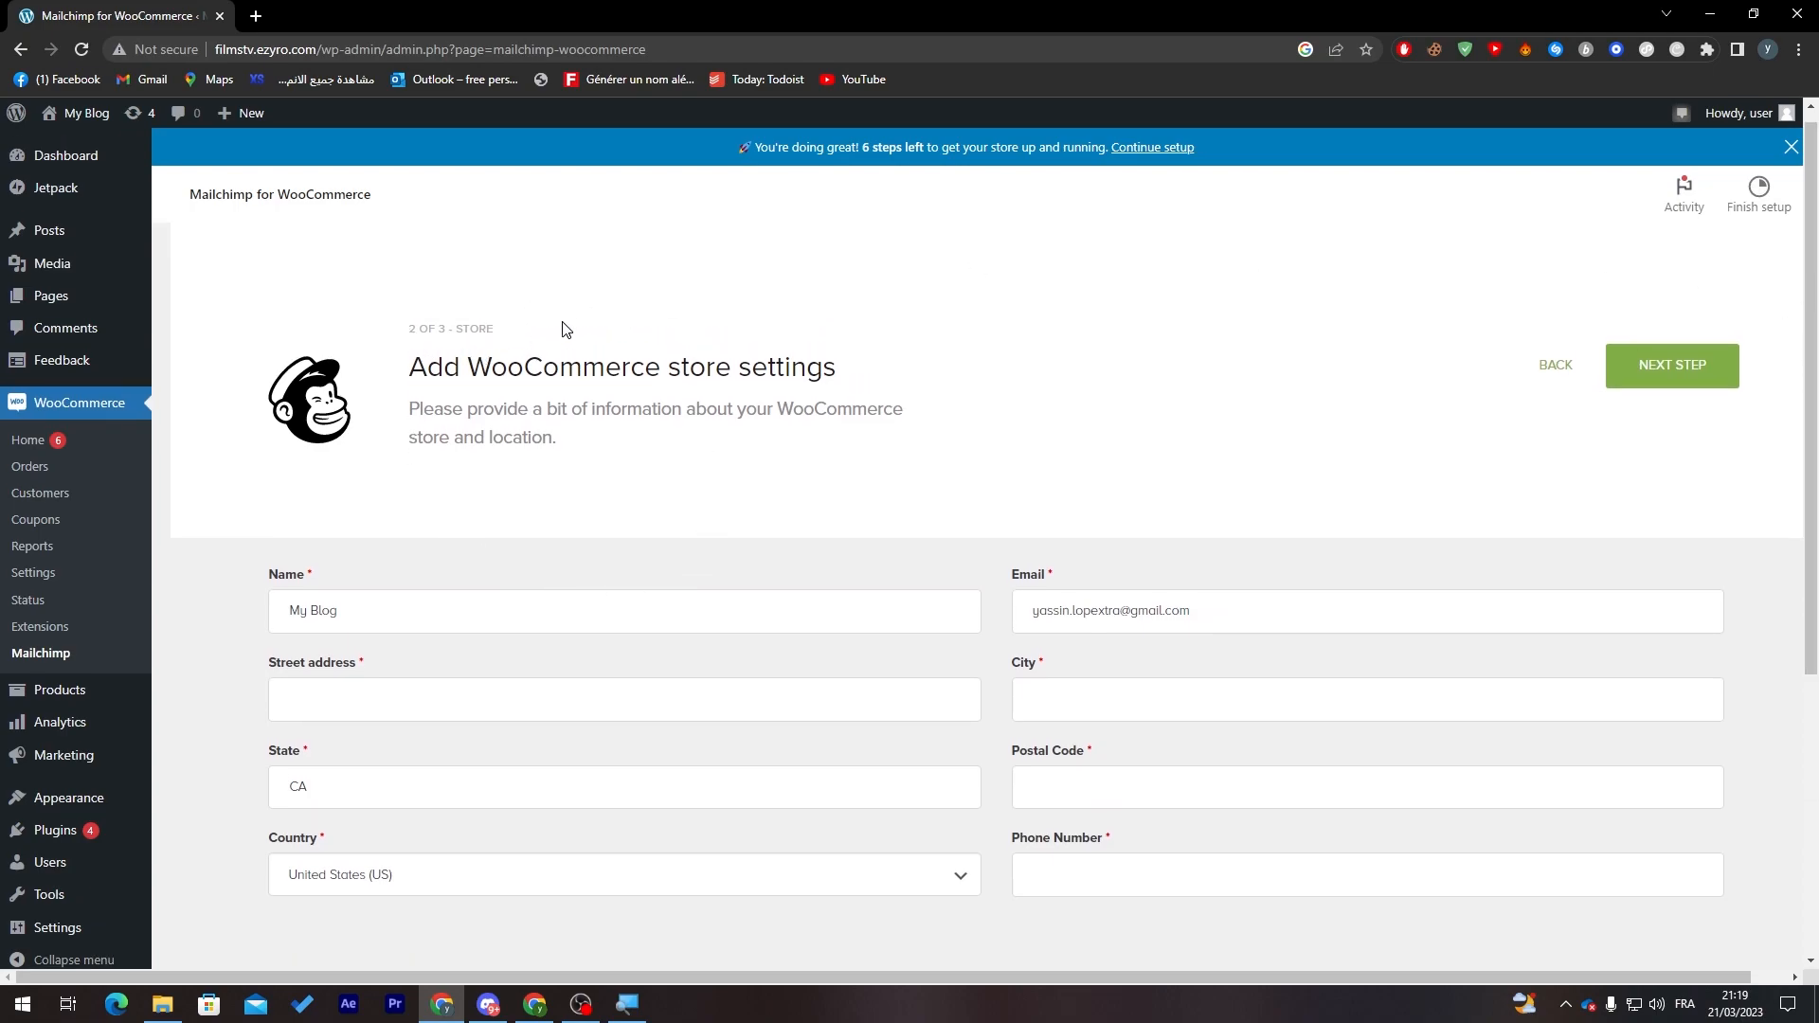
- Set the store name to "Loly store" in the WooCommerce store settings
drag(1809, 442, 1797, 581)
drag(387, 396, 148, 399)
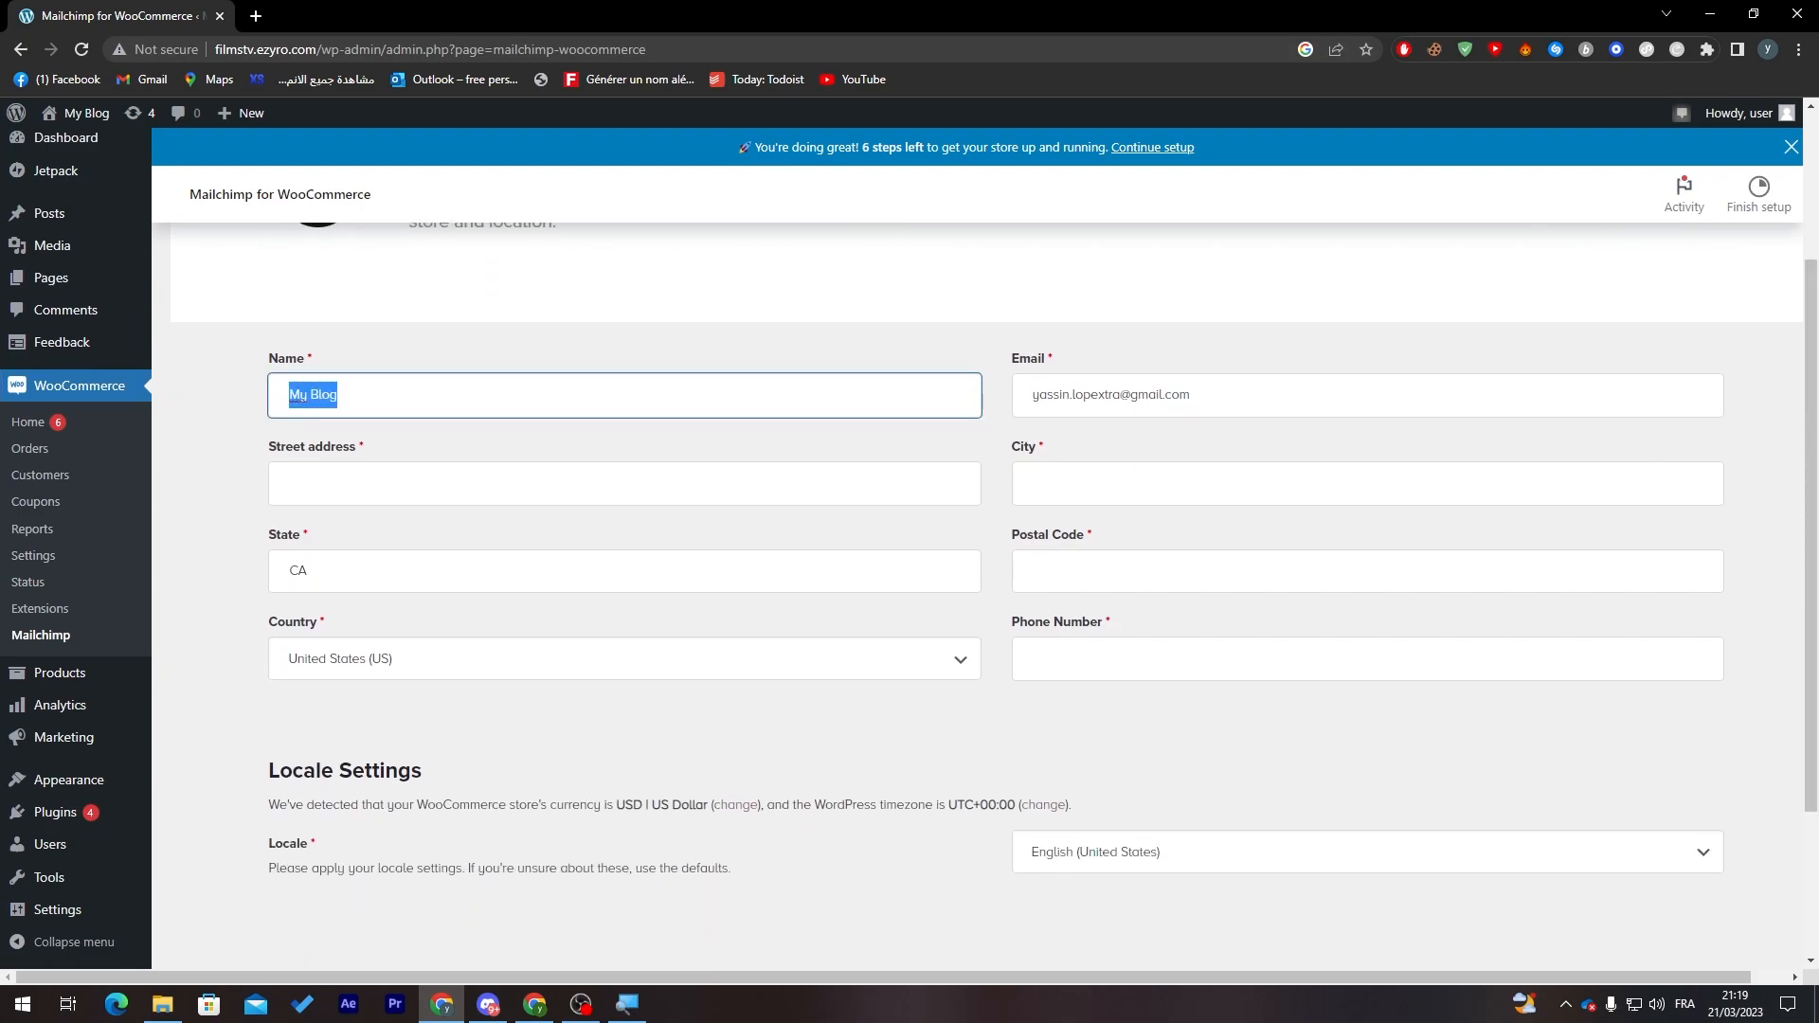
text(T)
double_click(331, 395)
- Fill in the store's address details from the saved autofill entry and enter the store's phone number
click(1109, 495)
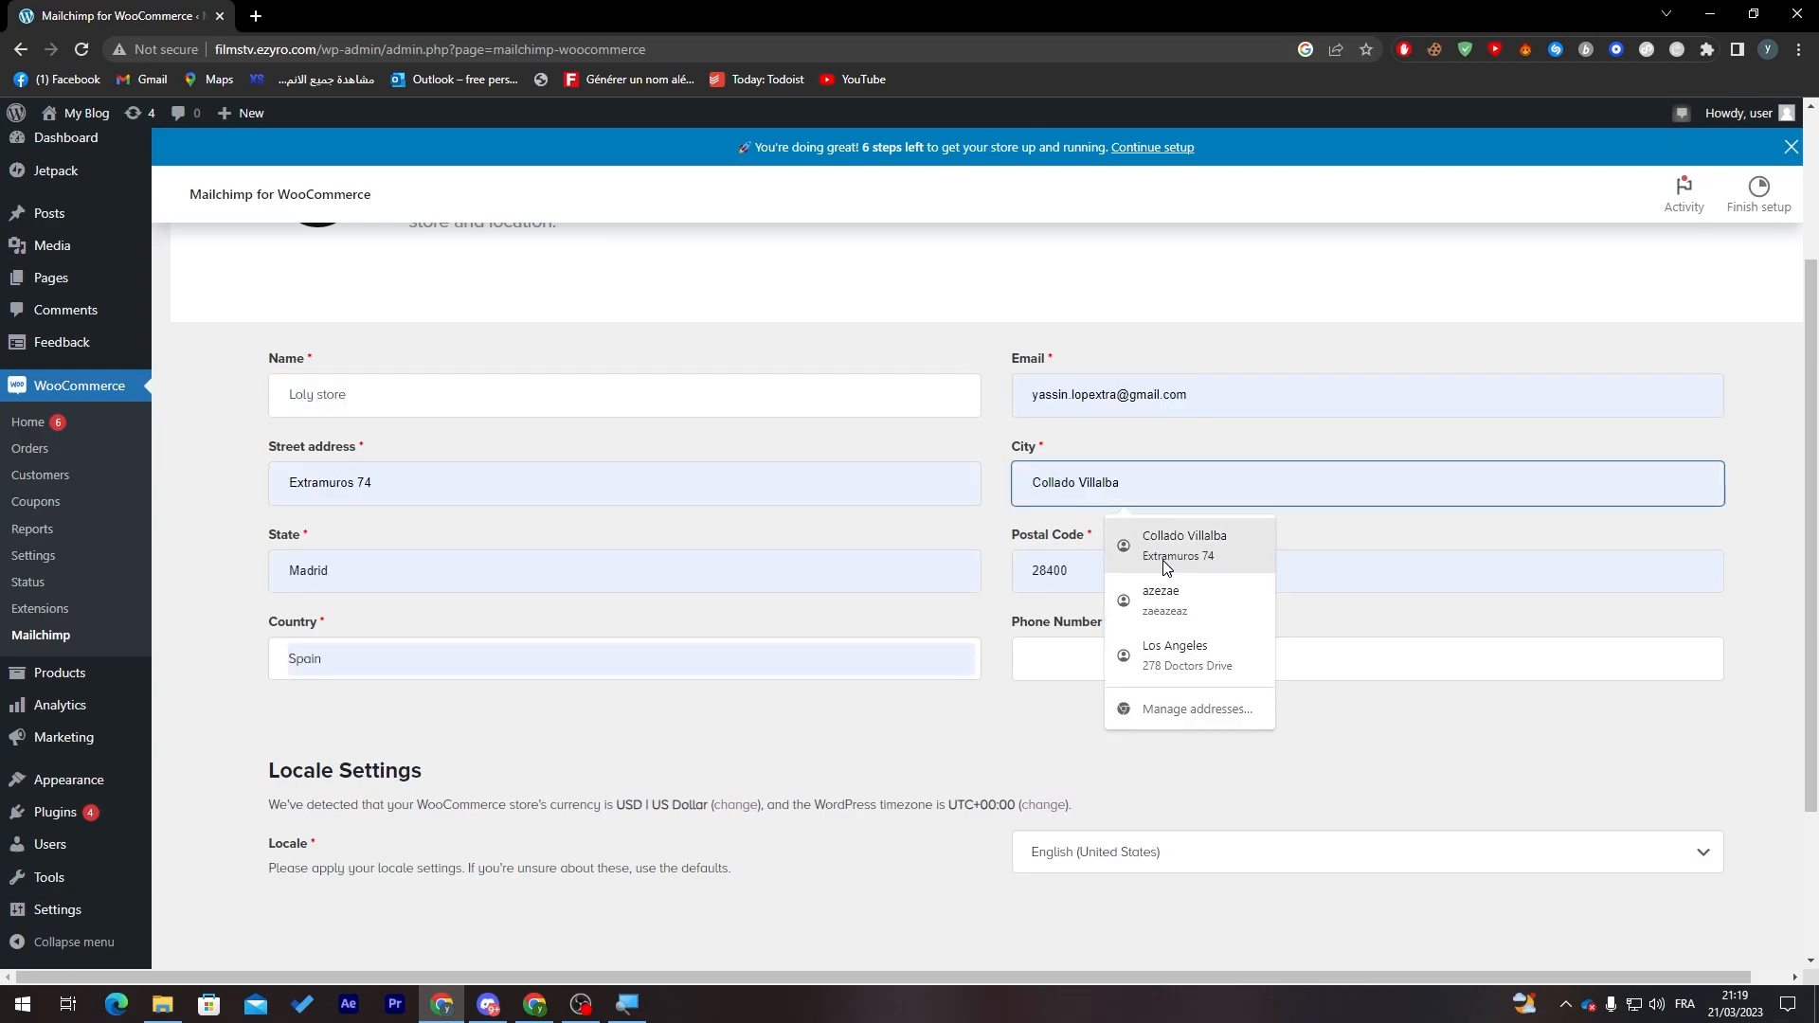
click(1165, 550)
click(1135, 729)
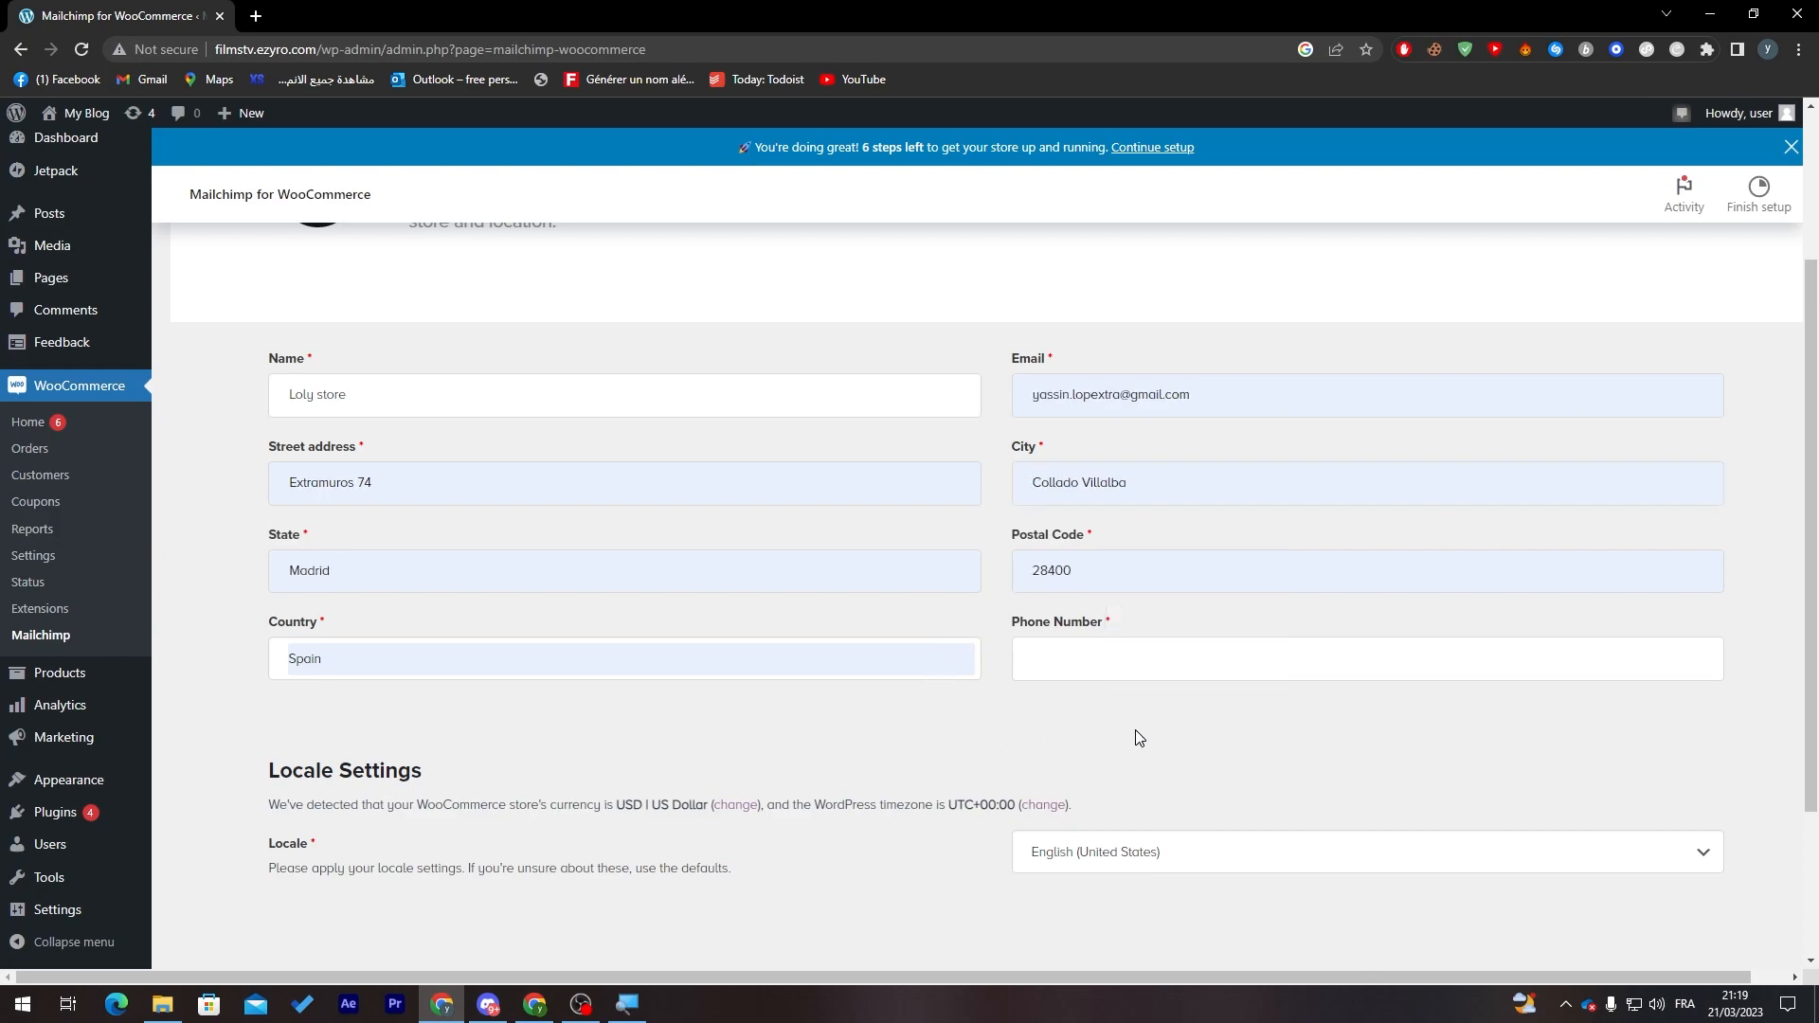
click(1147, 663)
click(1163, 722)
drag(1814, 692, 1799, 857)
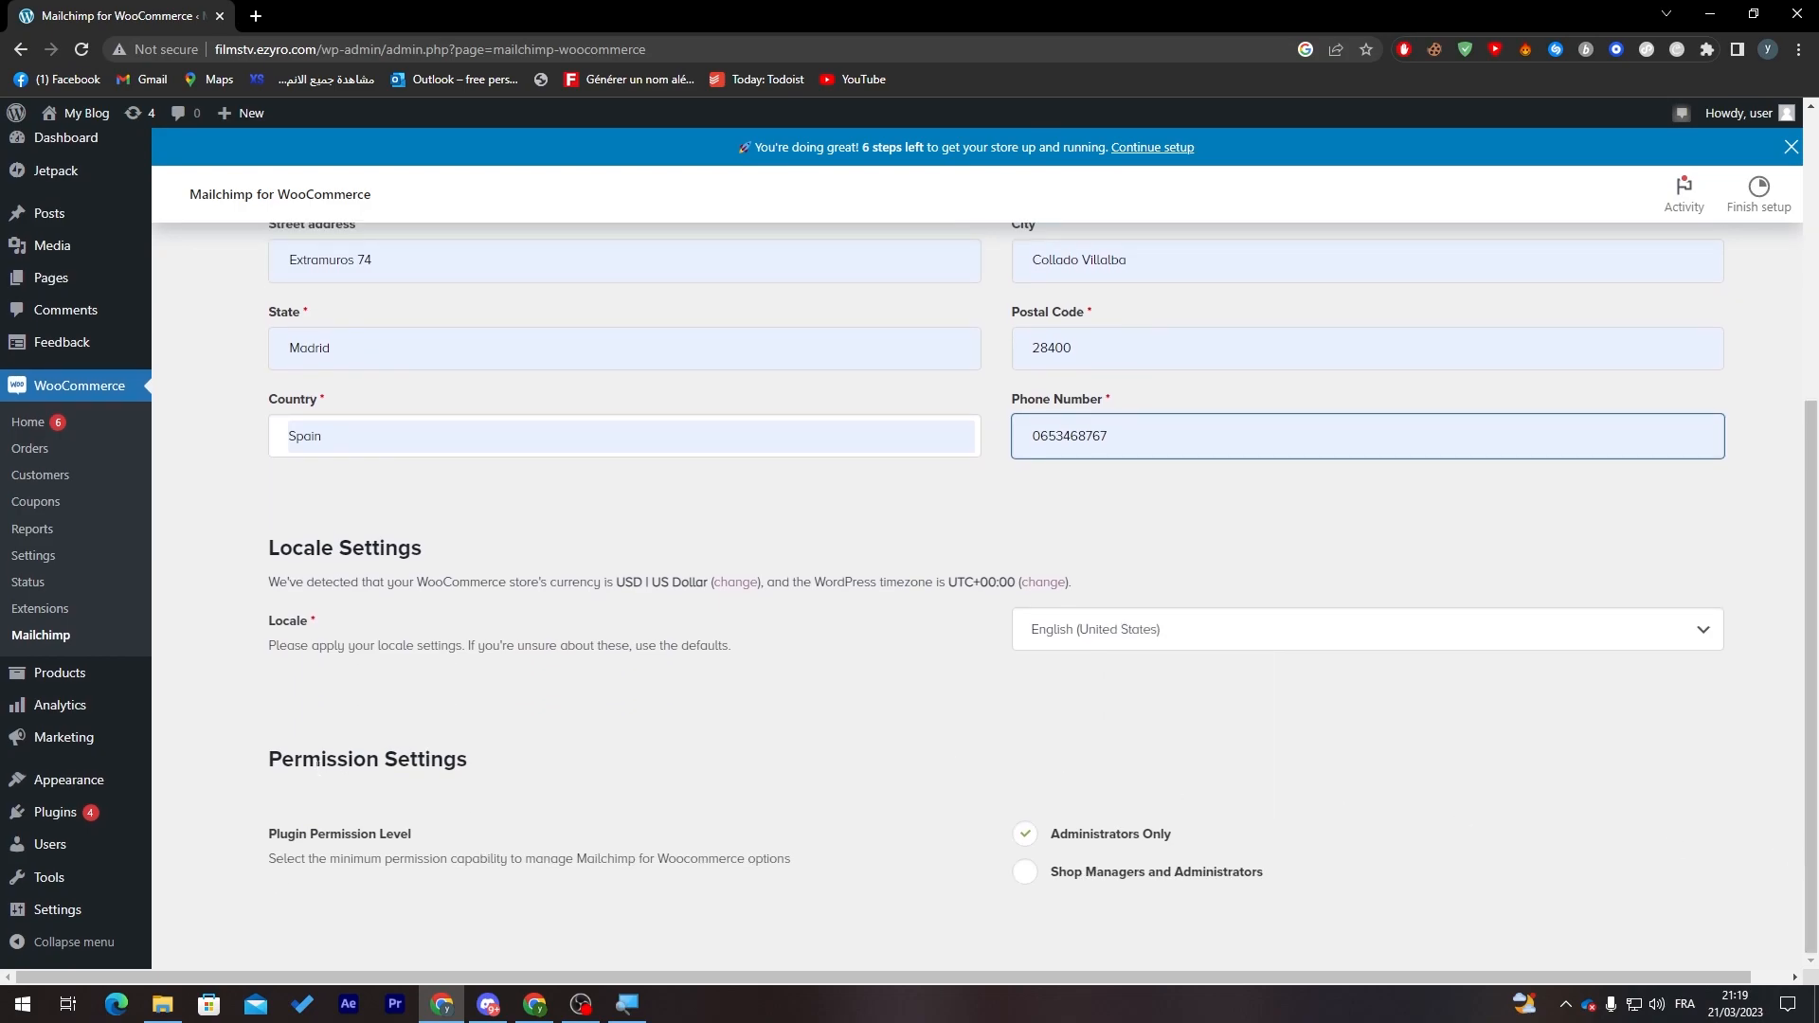
- Keep the plugin permission level at Administrators Only and continue from the store settings to the audience settings
drag(472, 761, 269, 761)
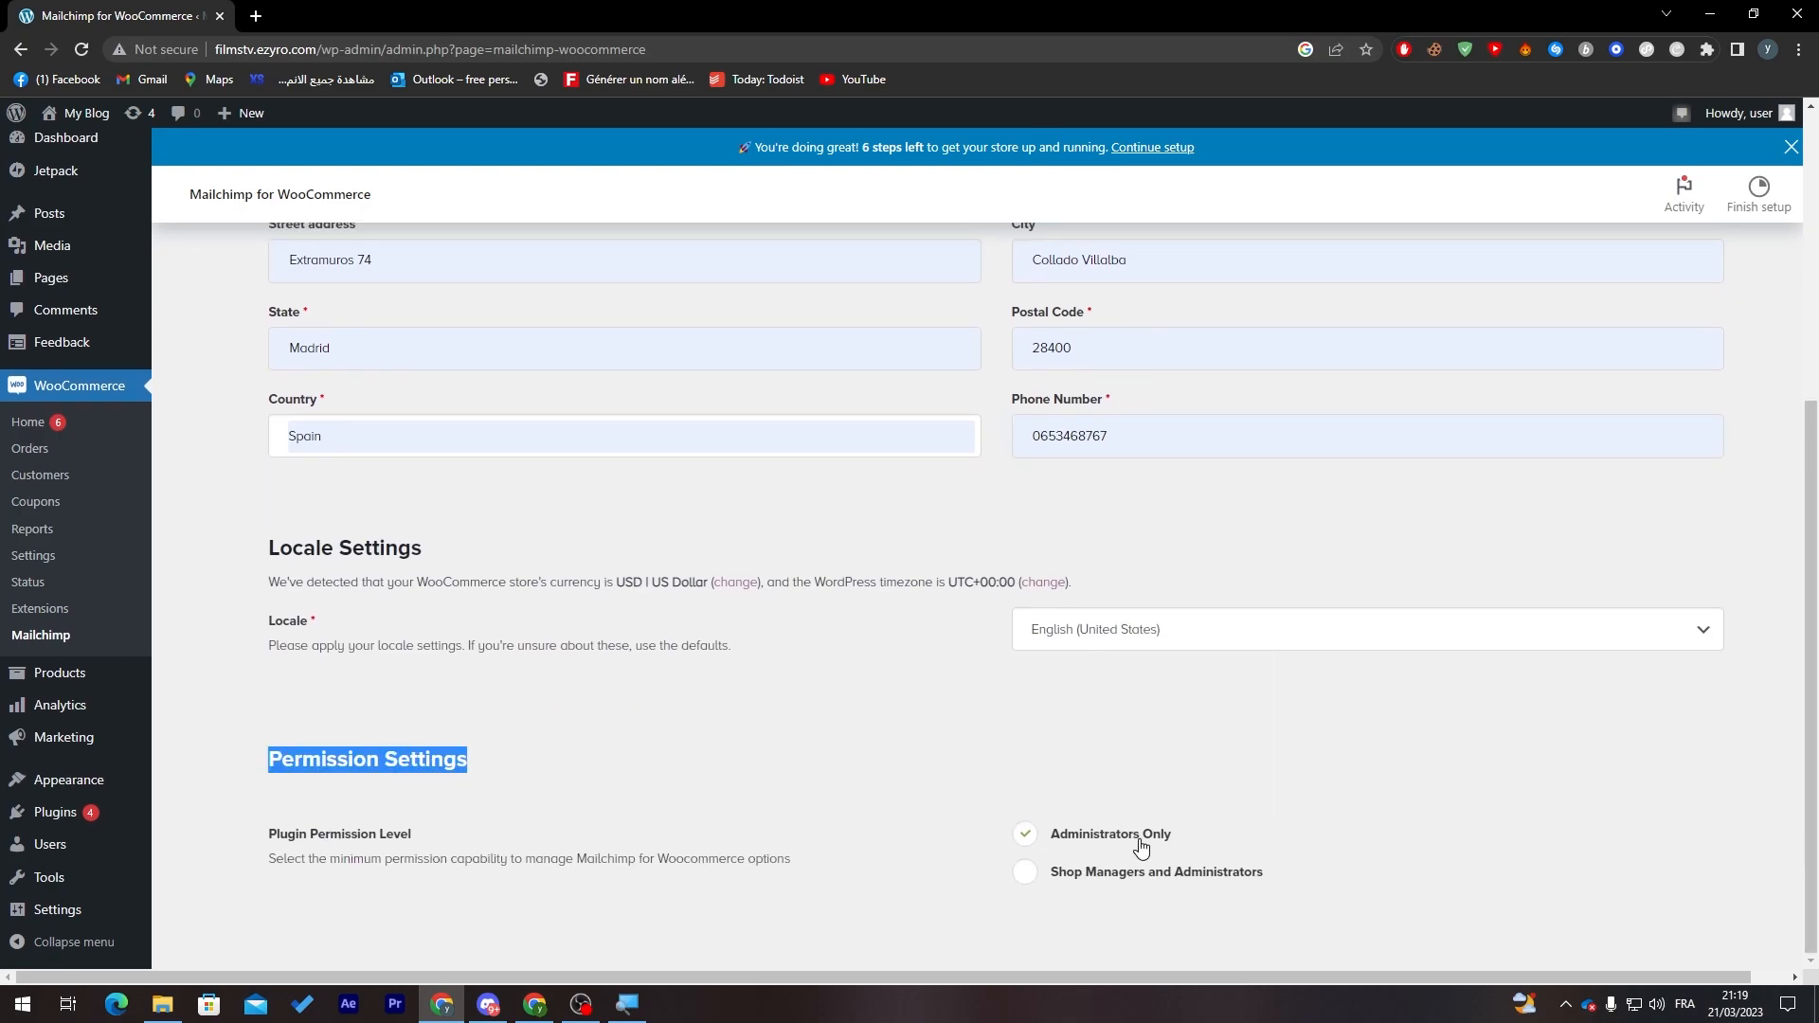
drag(1814, 637, 1737, 378)
click(1669, 254)
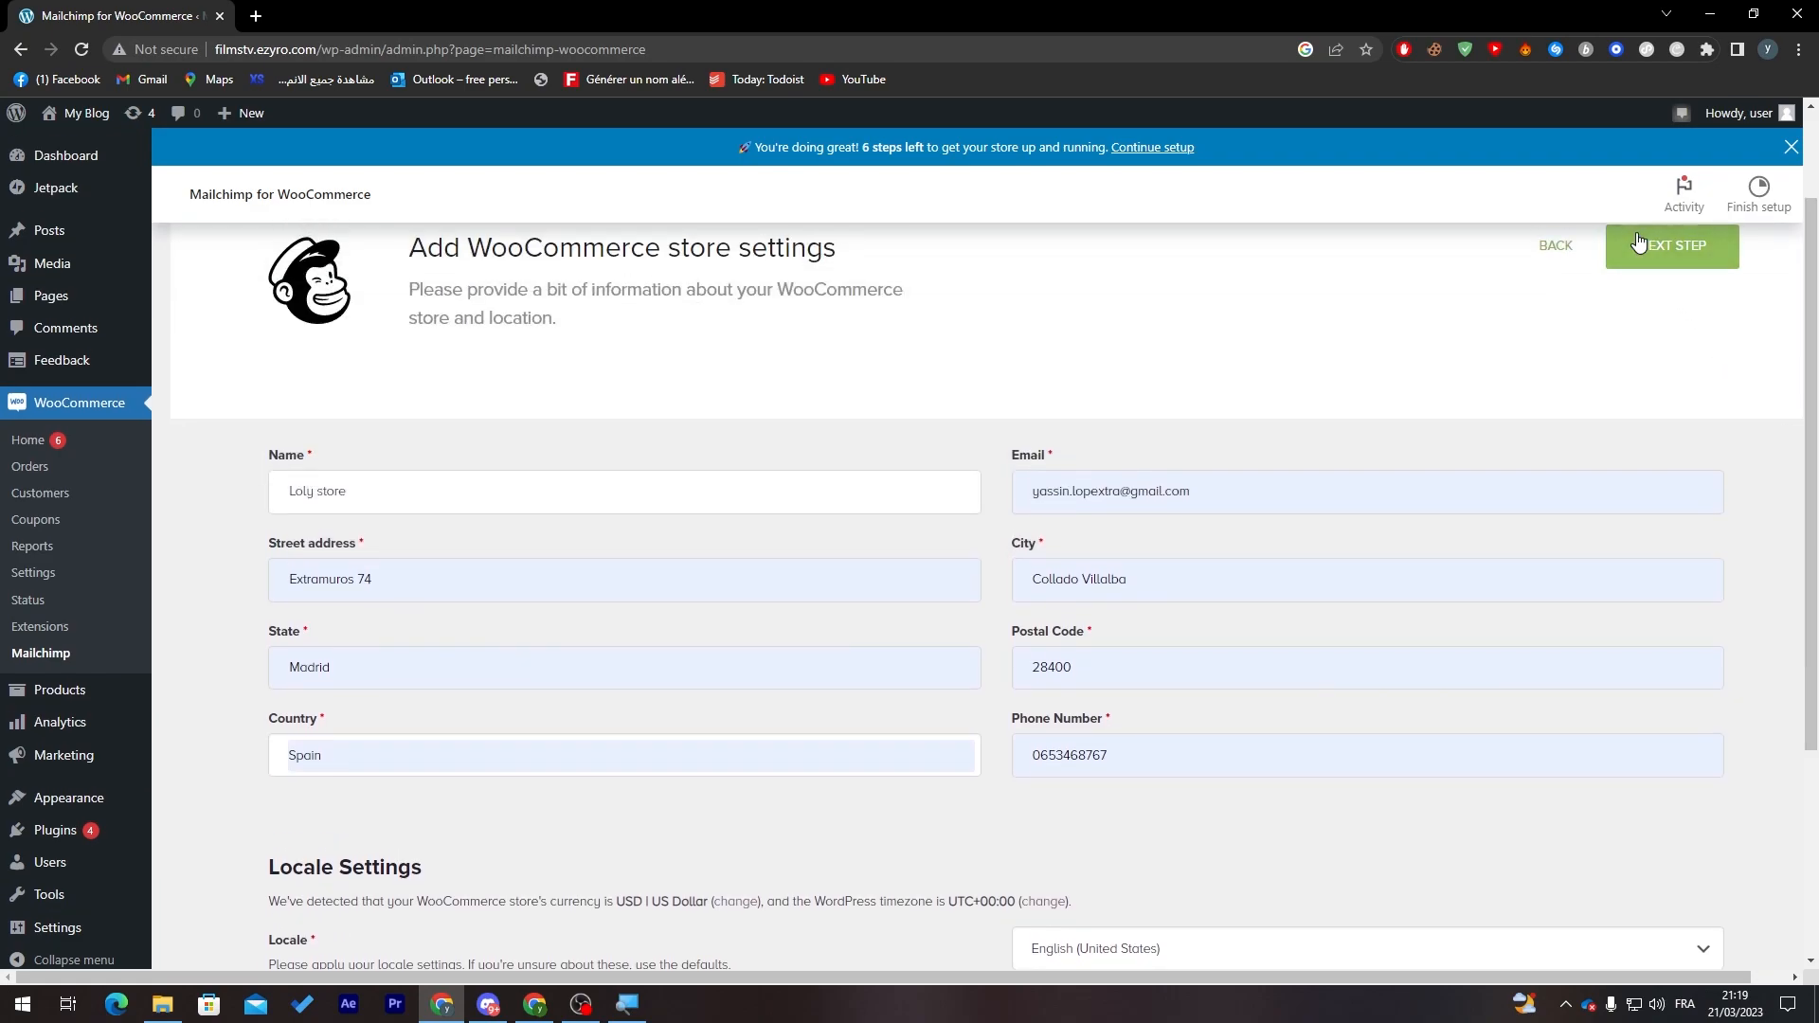
click(1367, 78)
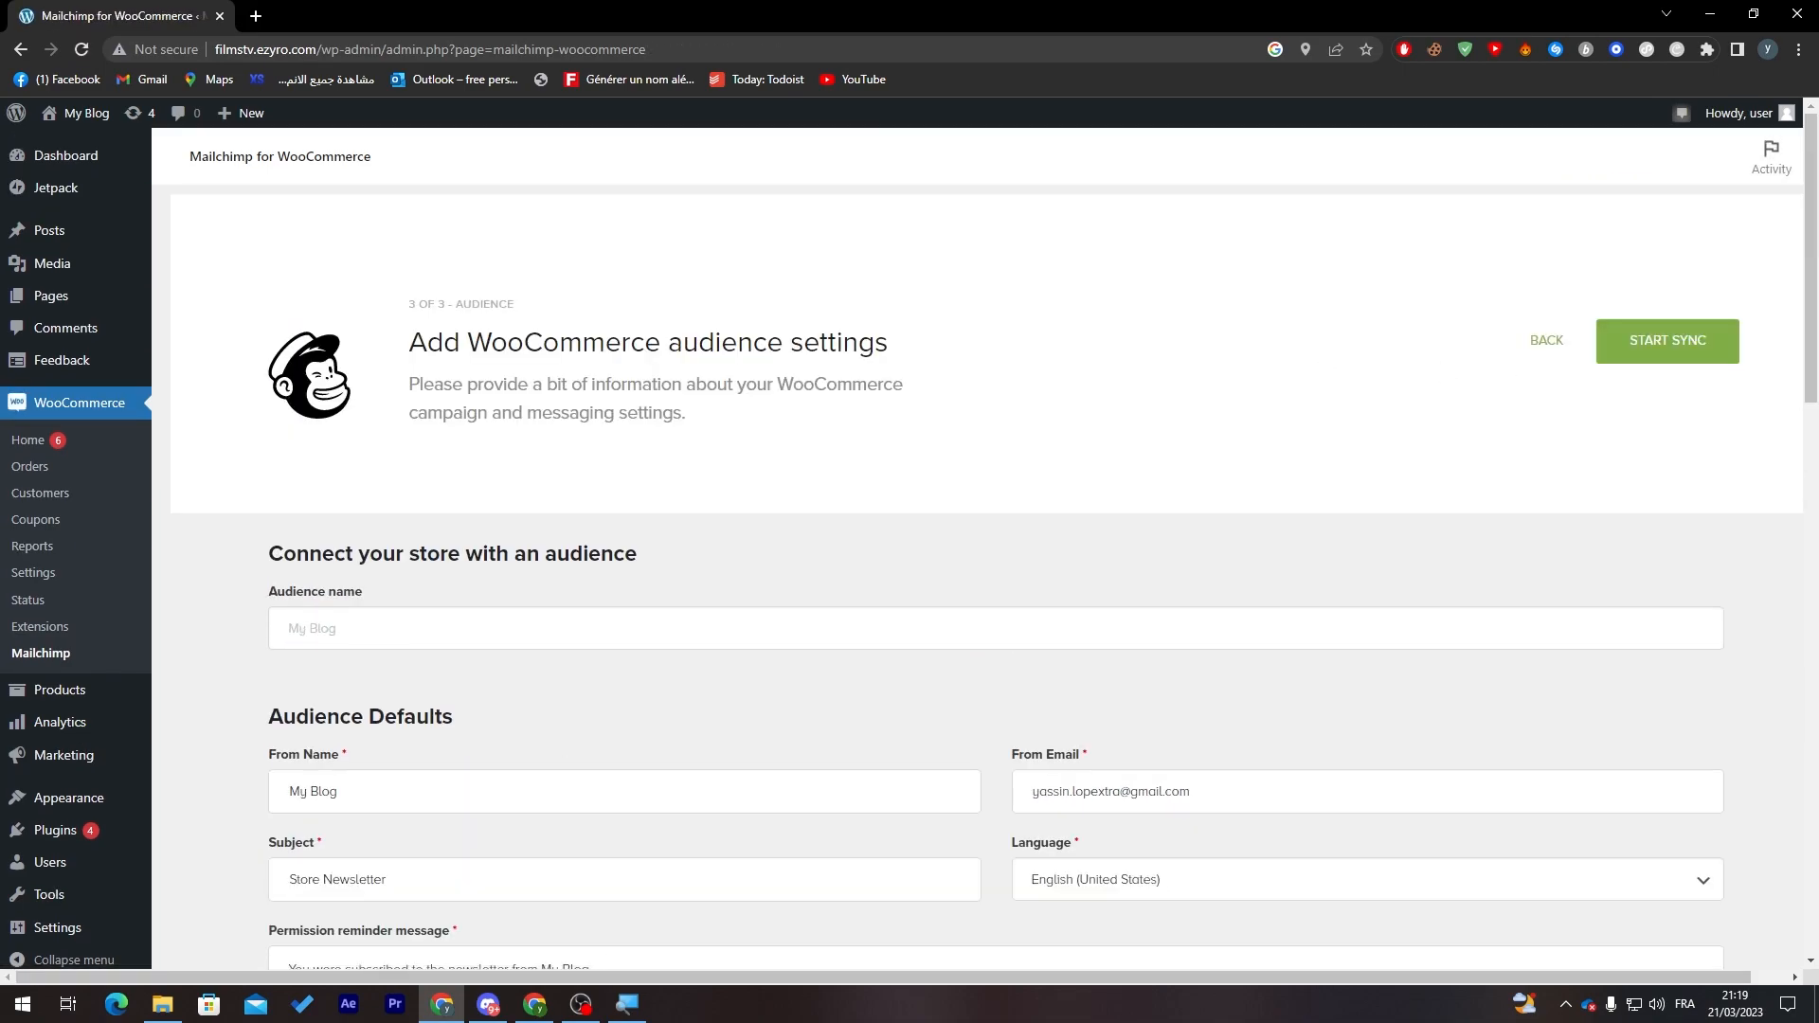
- Set the audience's From Name to "Loly blog", keep the default sync and opt-in options, and start the sync
mouse_move(1816, 293)
mouse_down()
mouse_move(1770, 411)
mouse_move(1790, 271)
mouse_up()
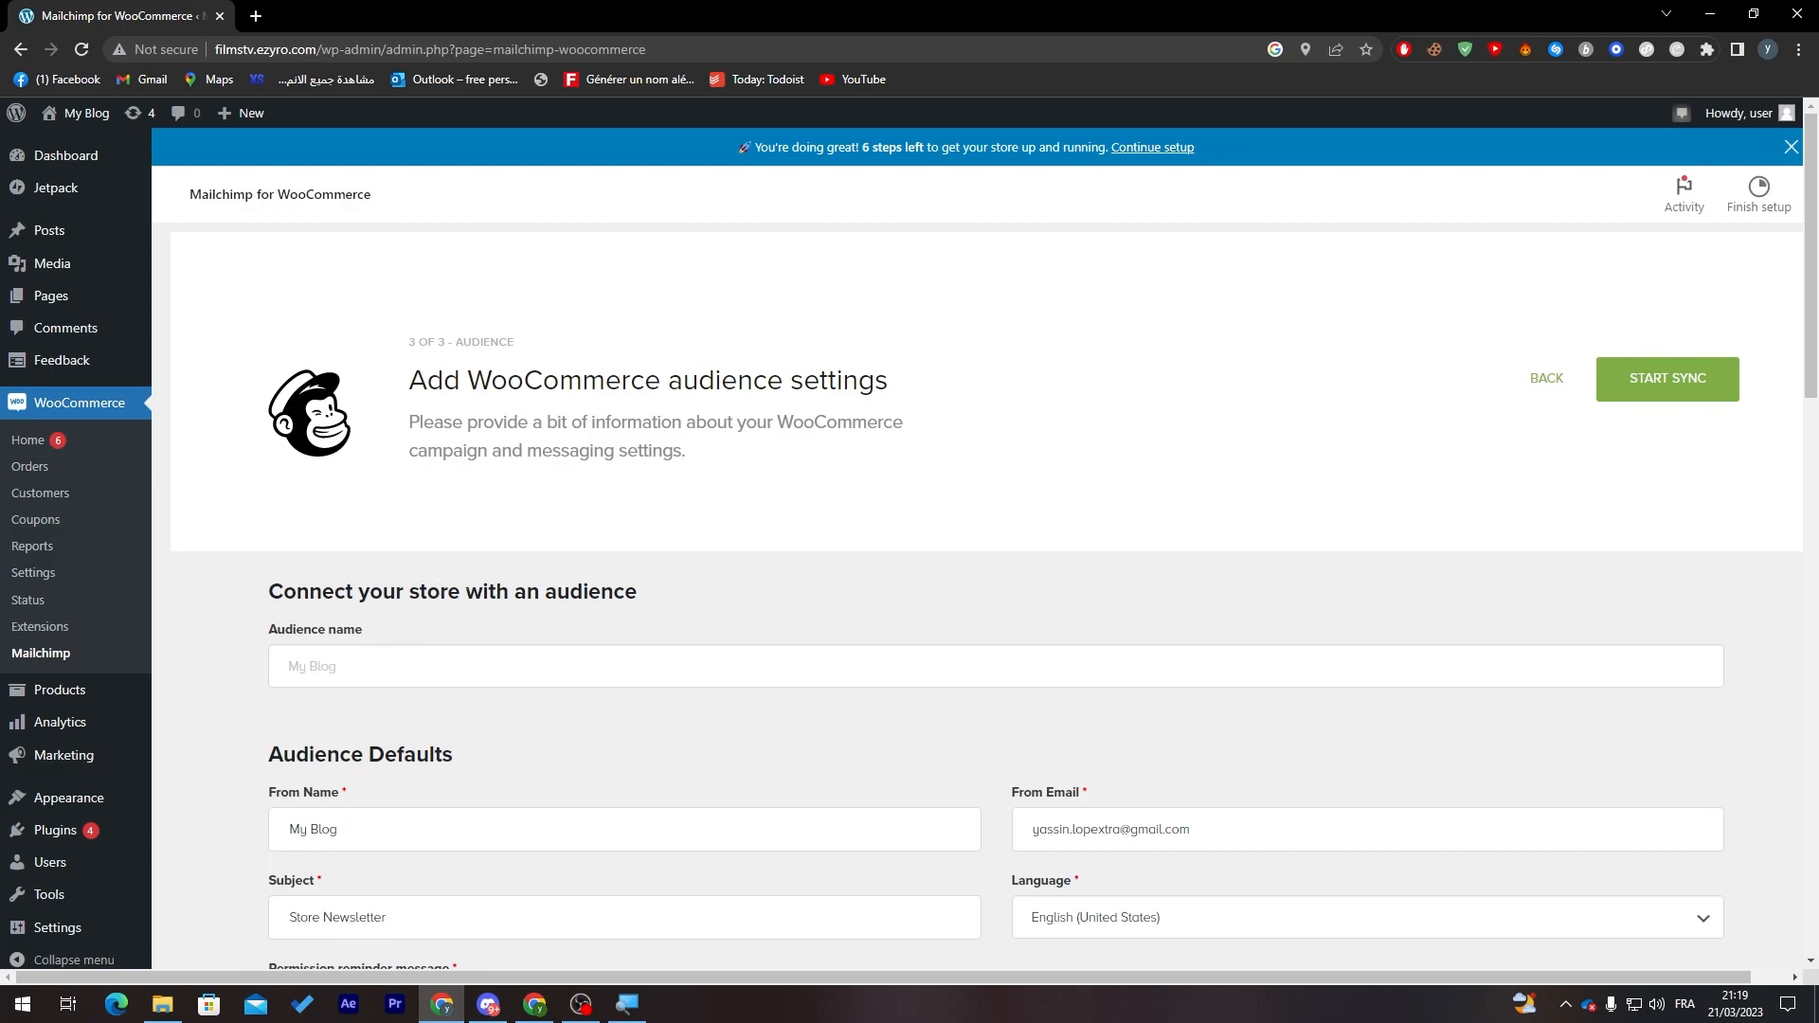
drag(346, 830, 287, 830)
text(Loly blog)
scroll(704, 669, down, 15)
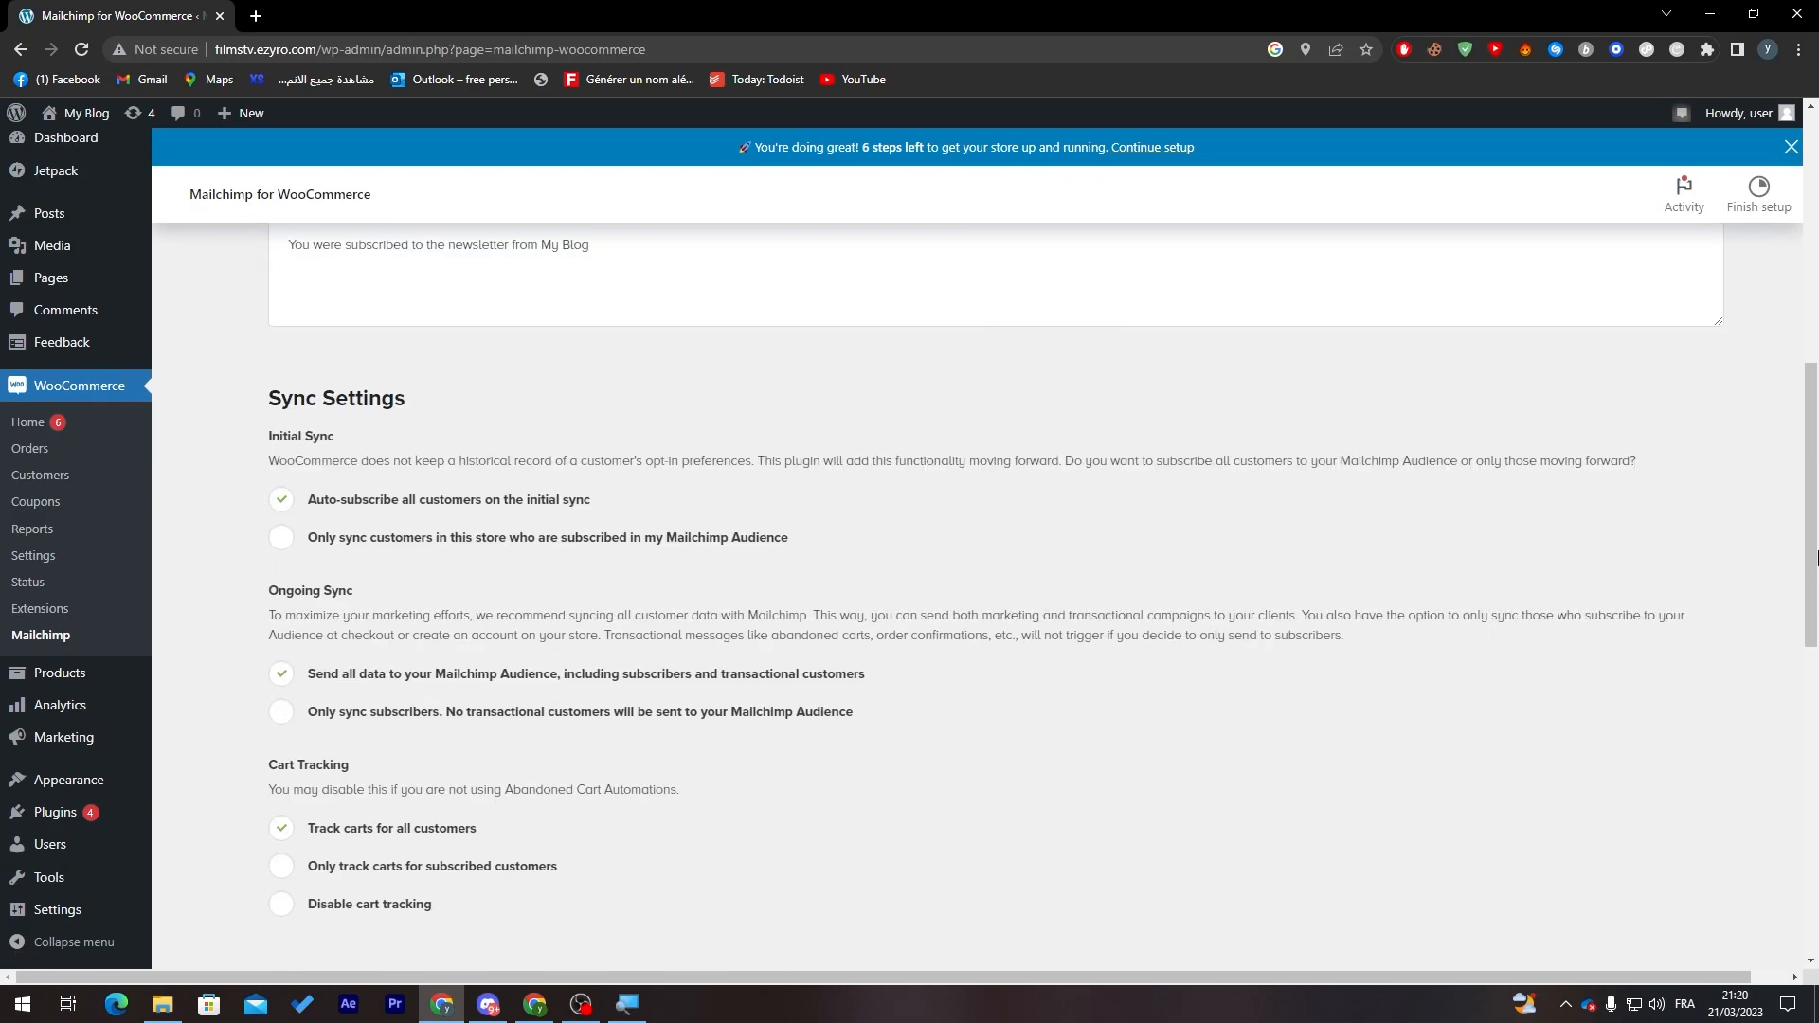
scroll(1791, 782, down, 4)
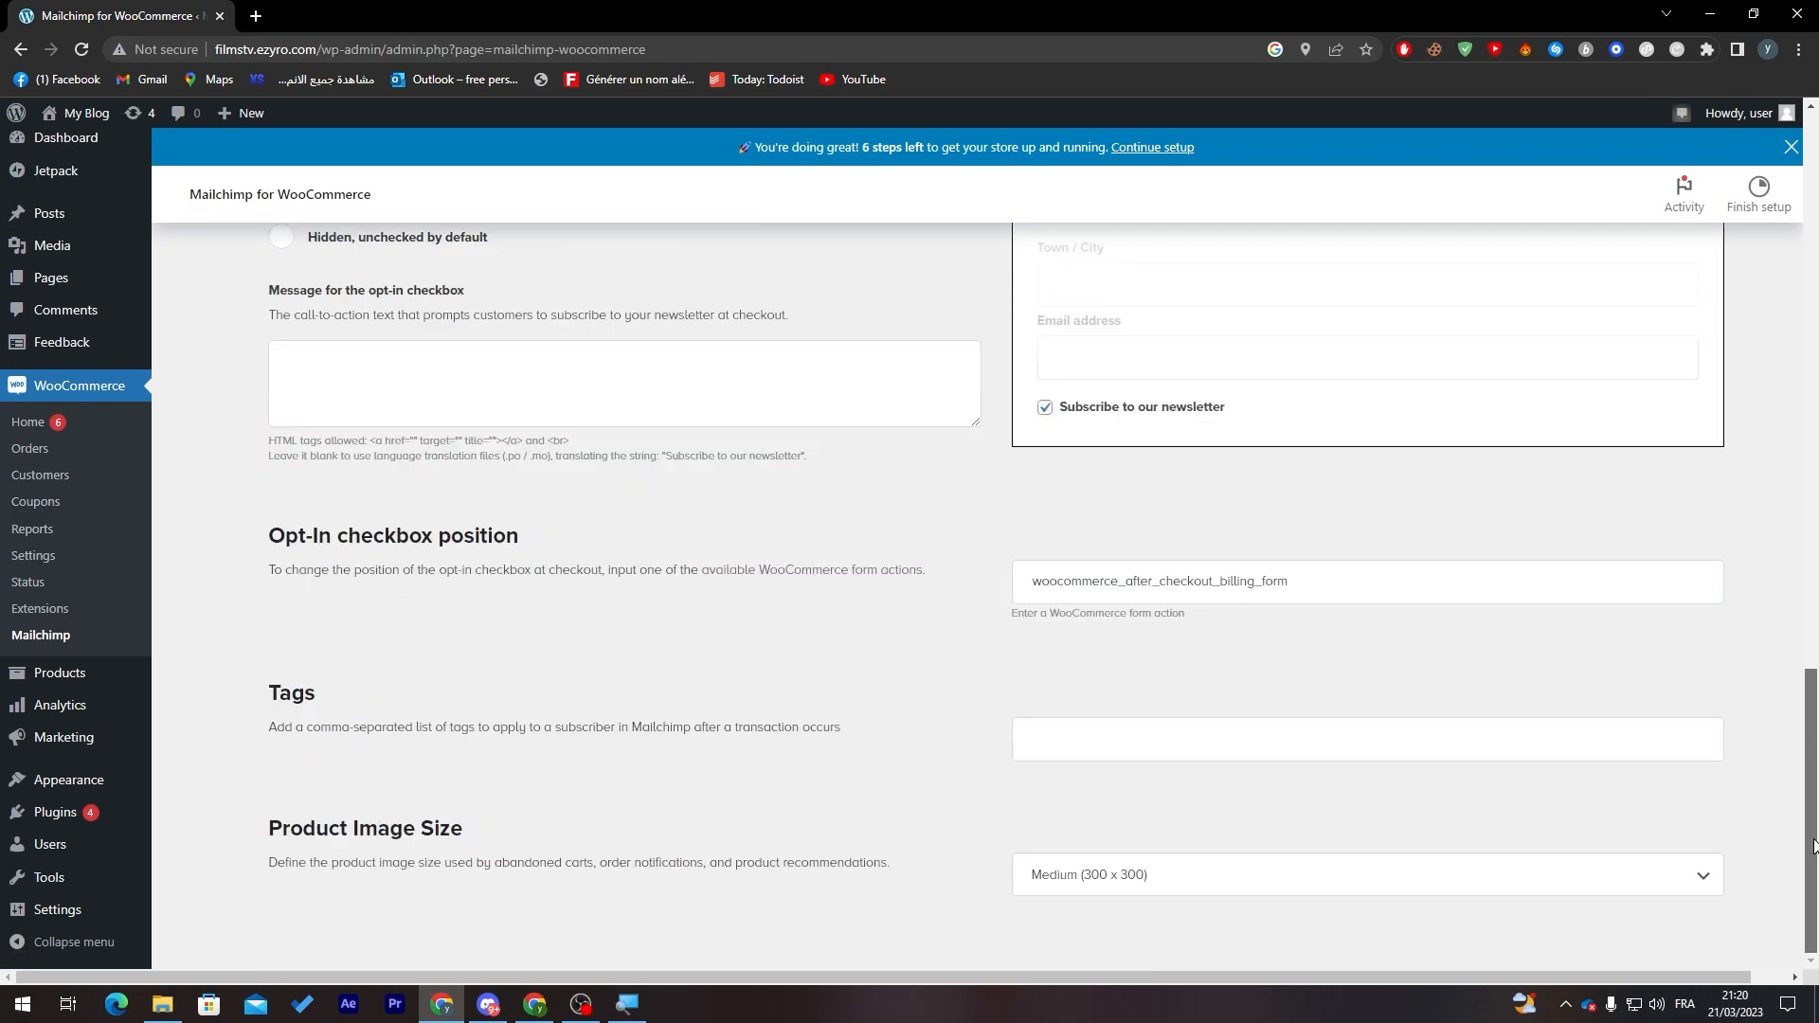
scroll(1791, 782, up, 20)
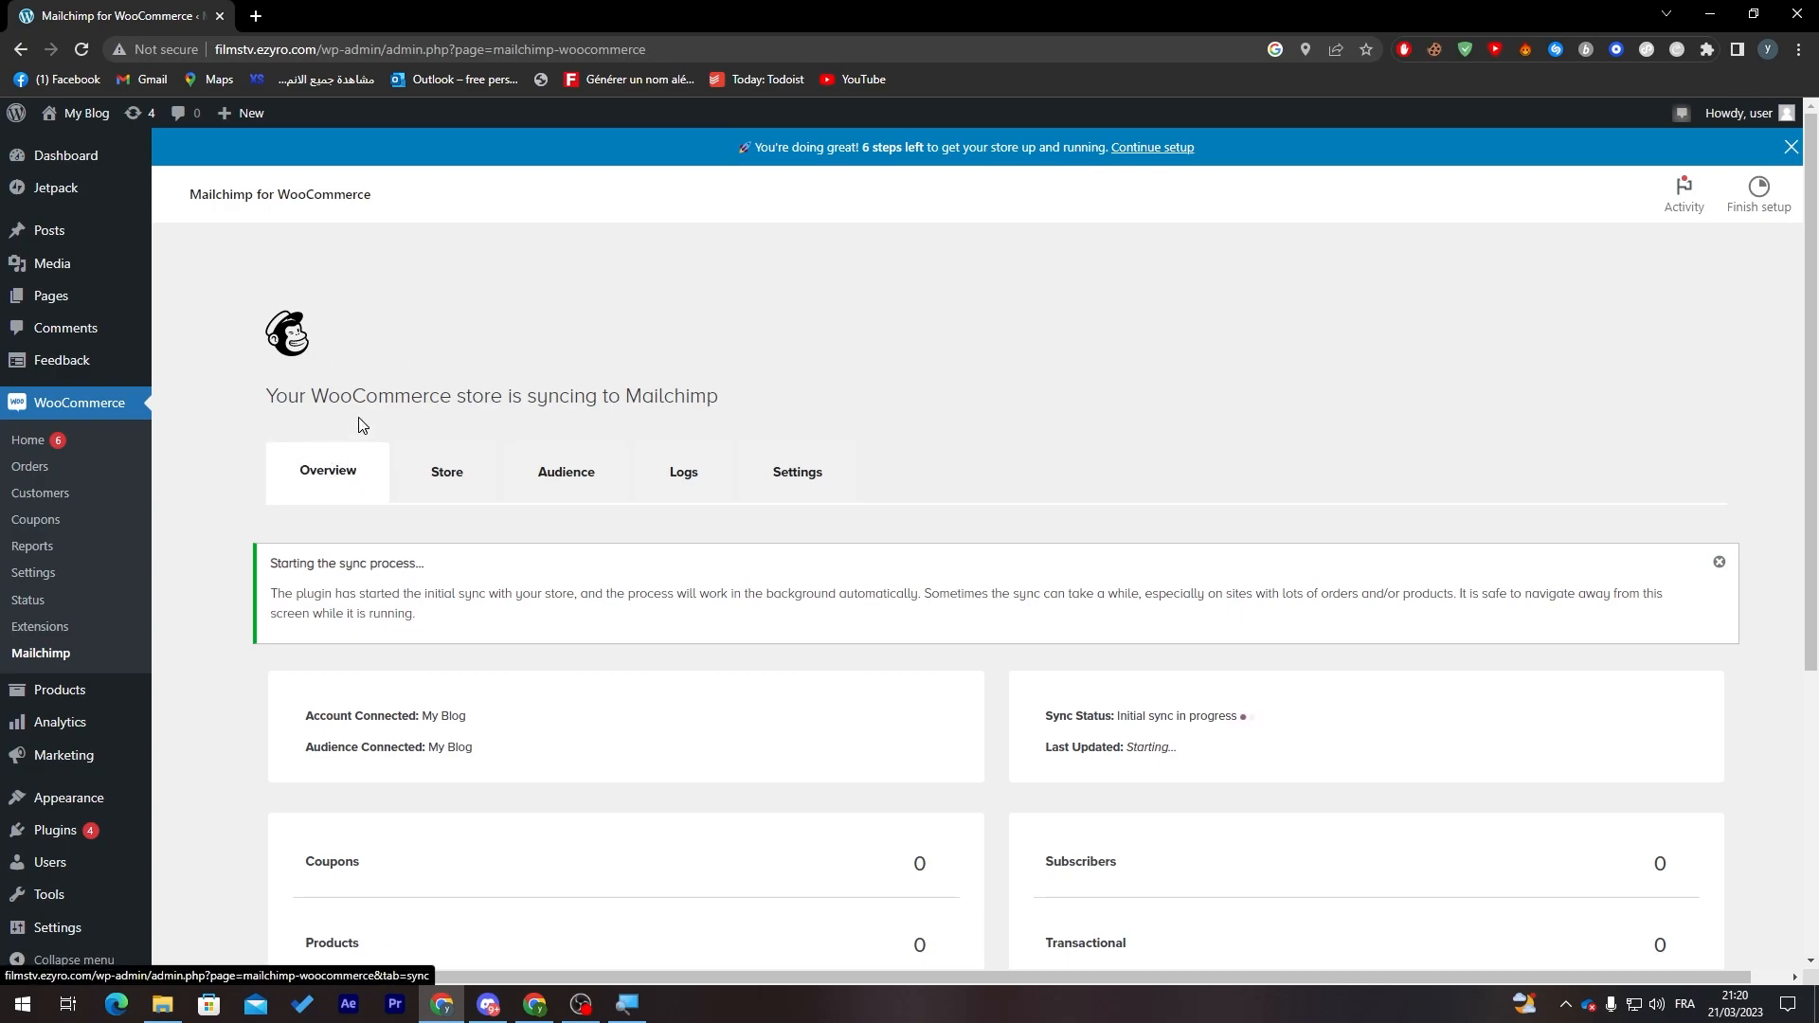
- Examine the sync overview, including the connected account and audience, the sync status and the synchronization section
scroll(1814, 389, down, 3)
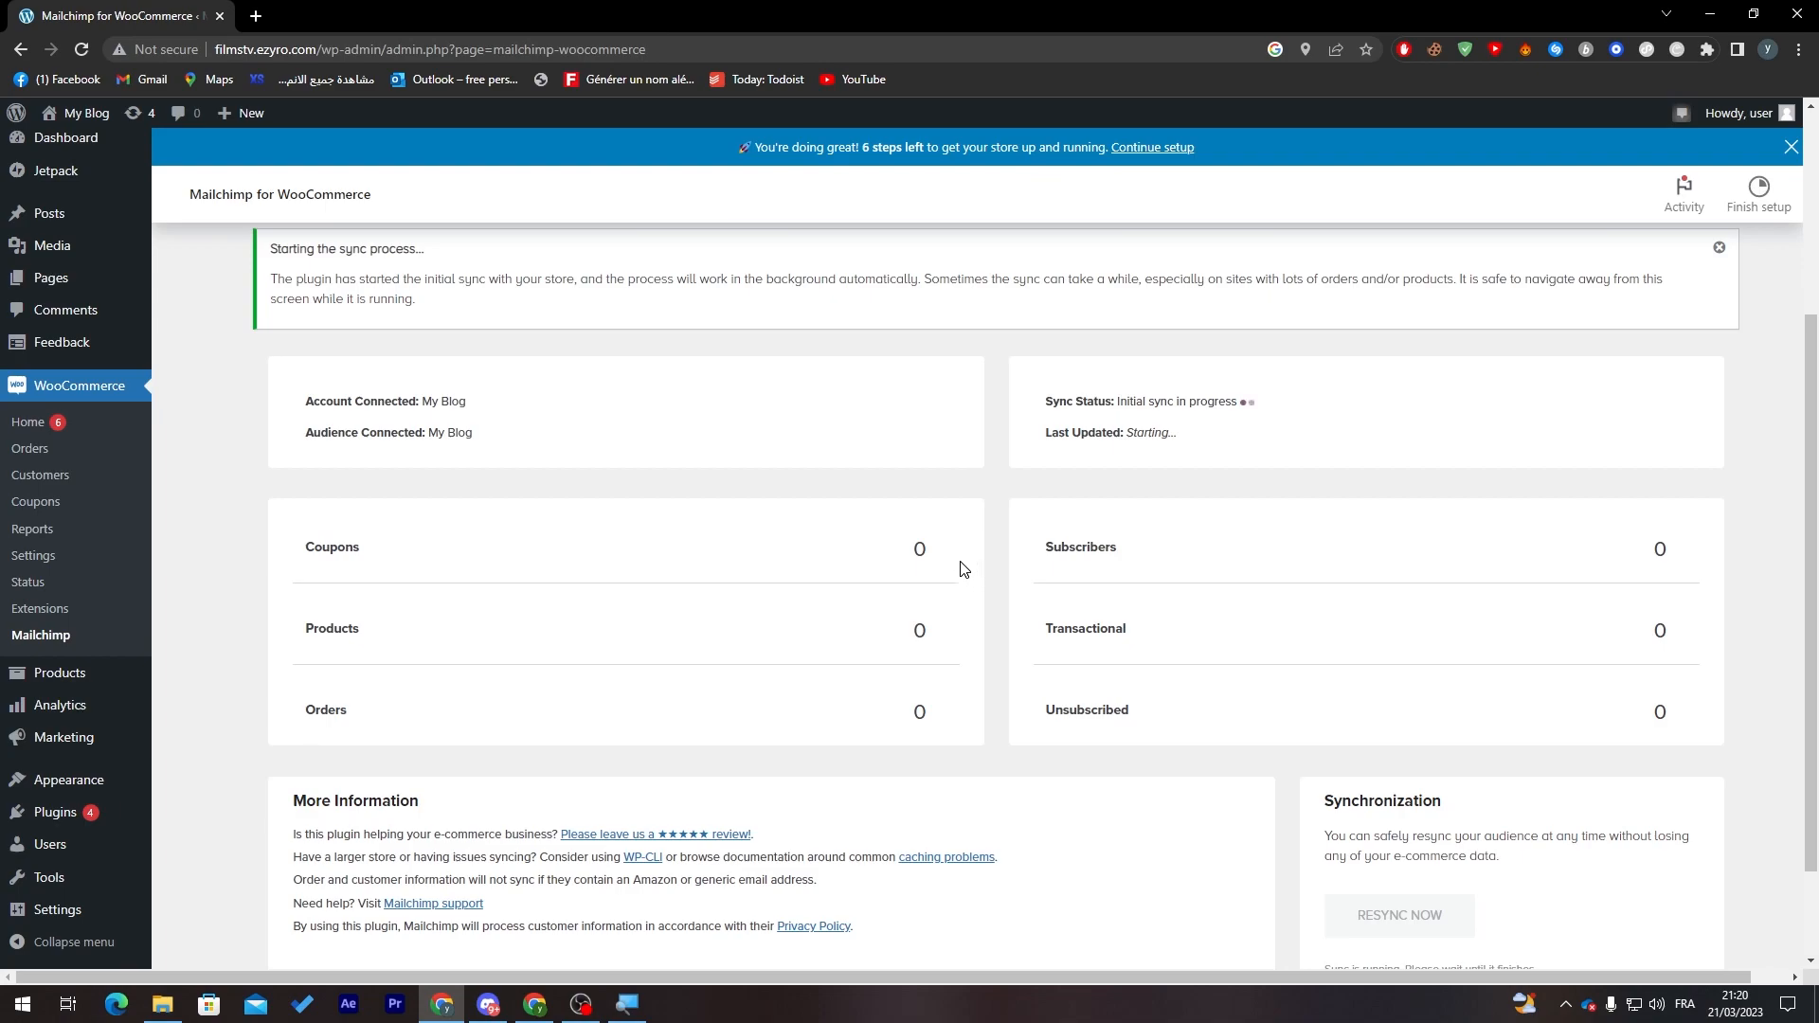
mouse_move(297, 405)
mouse_down()
mouse_move(495, 405)
mouse_move(358, 401)
mouse_move(358, 433)
mouse_move(540, 438)
mouse_move(297, 436)
mouse_up()
click(252, 408)
click(298, 438)
drag(1024, 411, 1111, 405)
click(1221, 428)
scroll(1777, 747, down, 2)
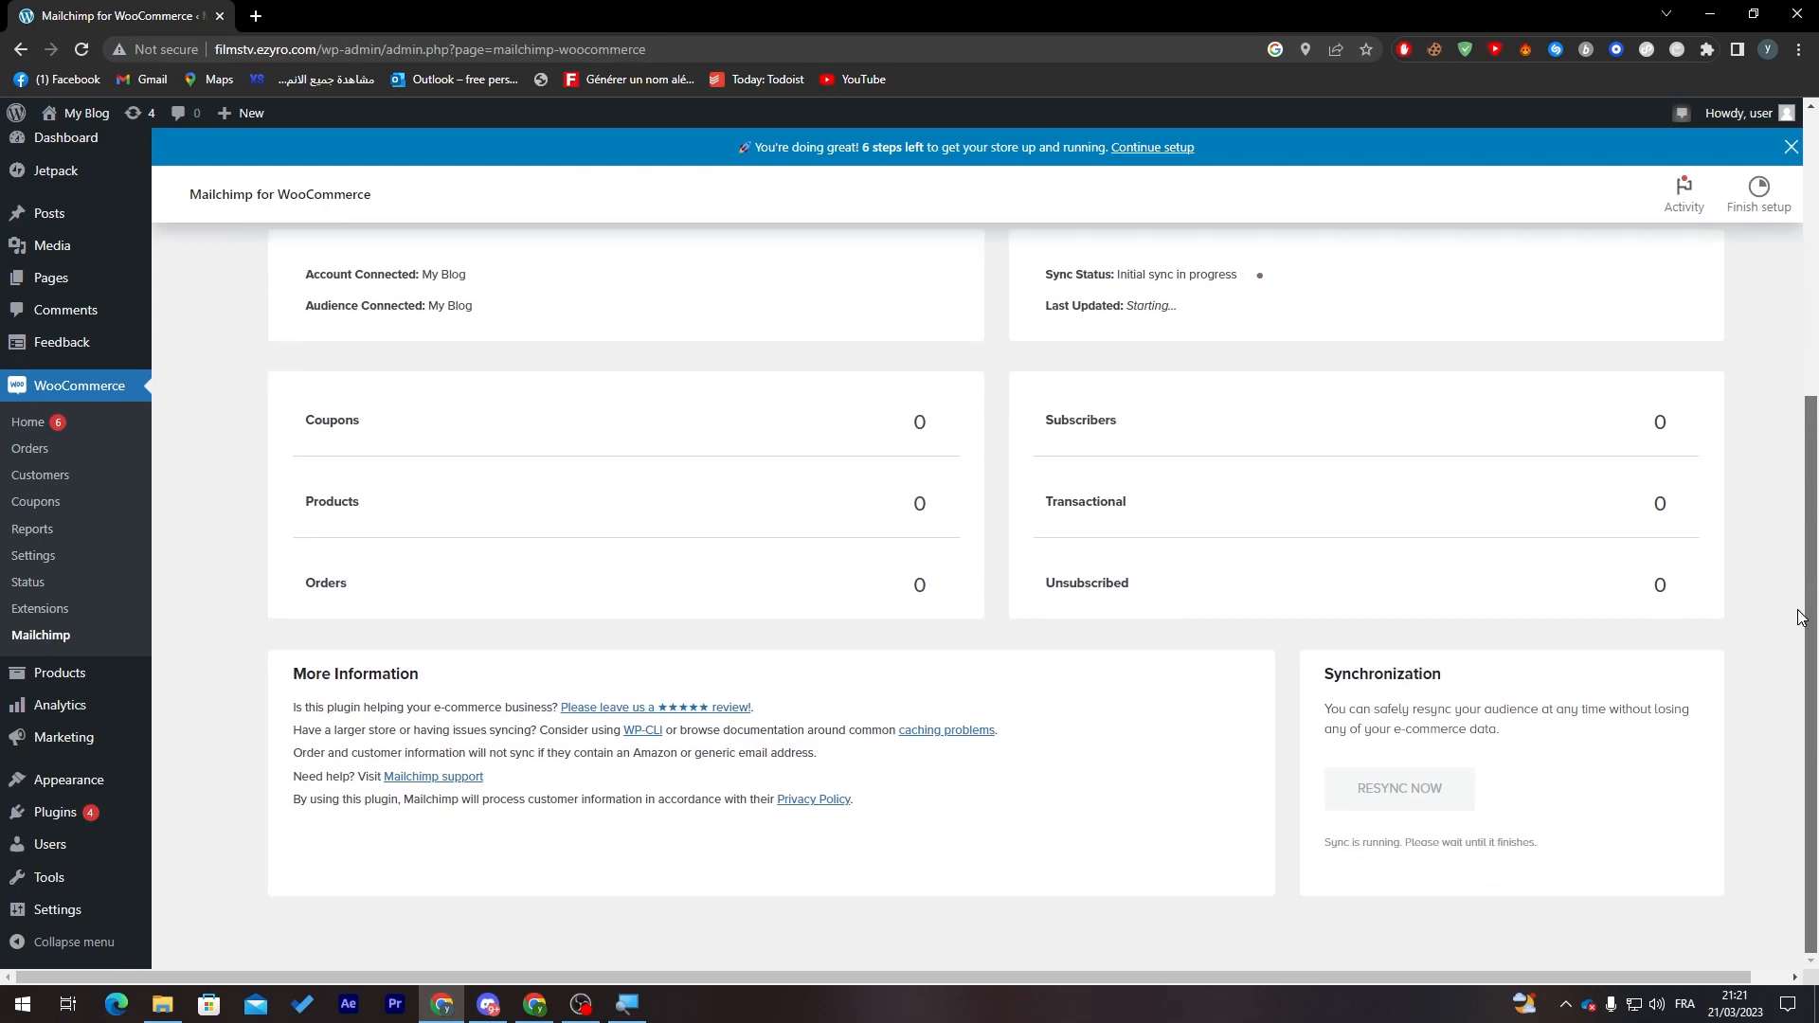
scroll(1776, 753, up, 5)
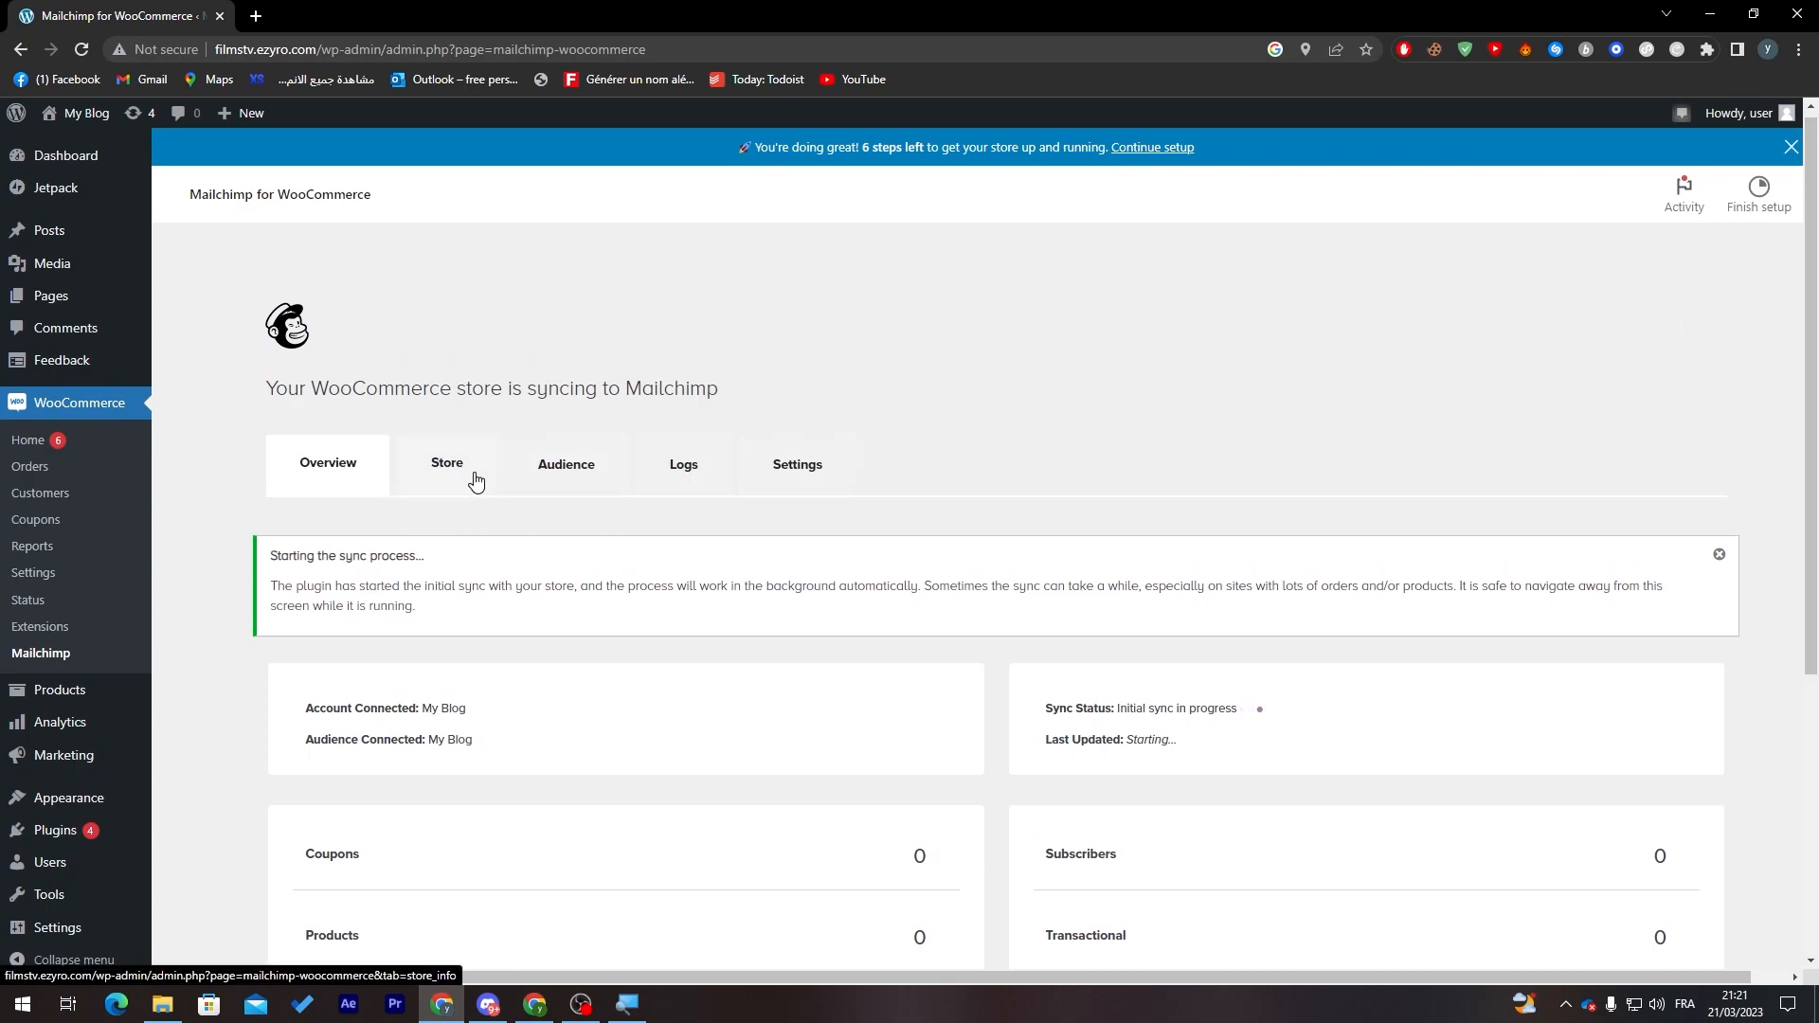
- Review the saved store details, locale settings and permission settings in the plugin's Store section
click(442, 481)
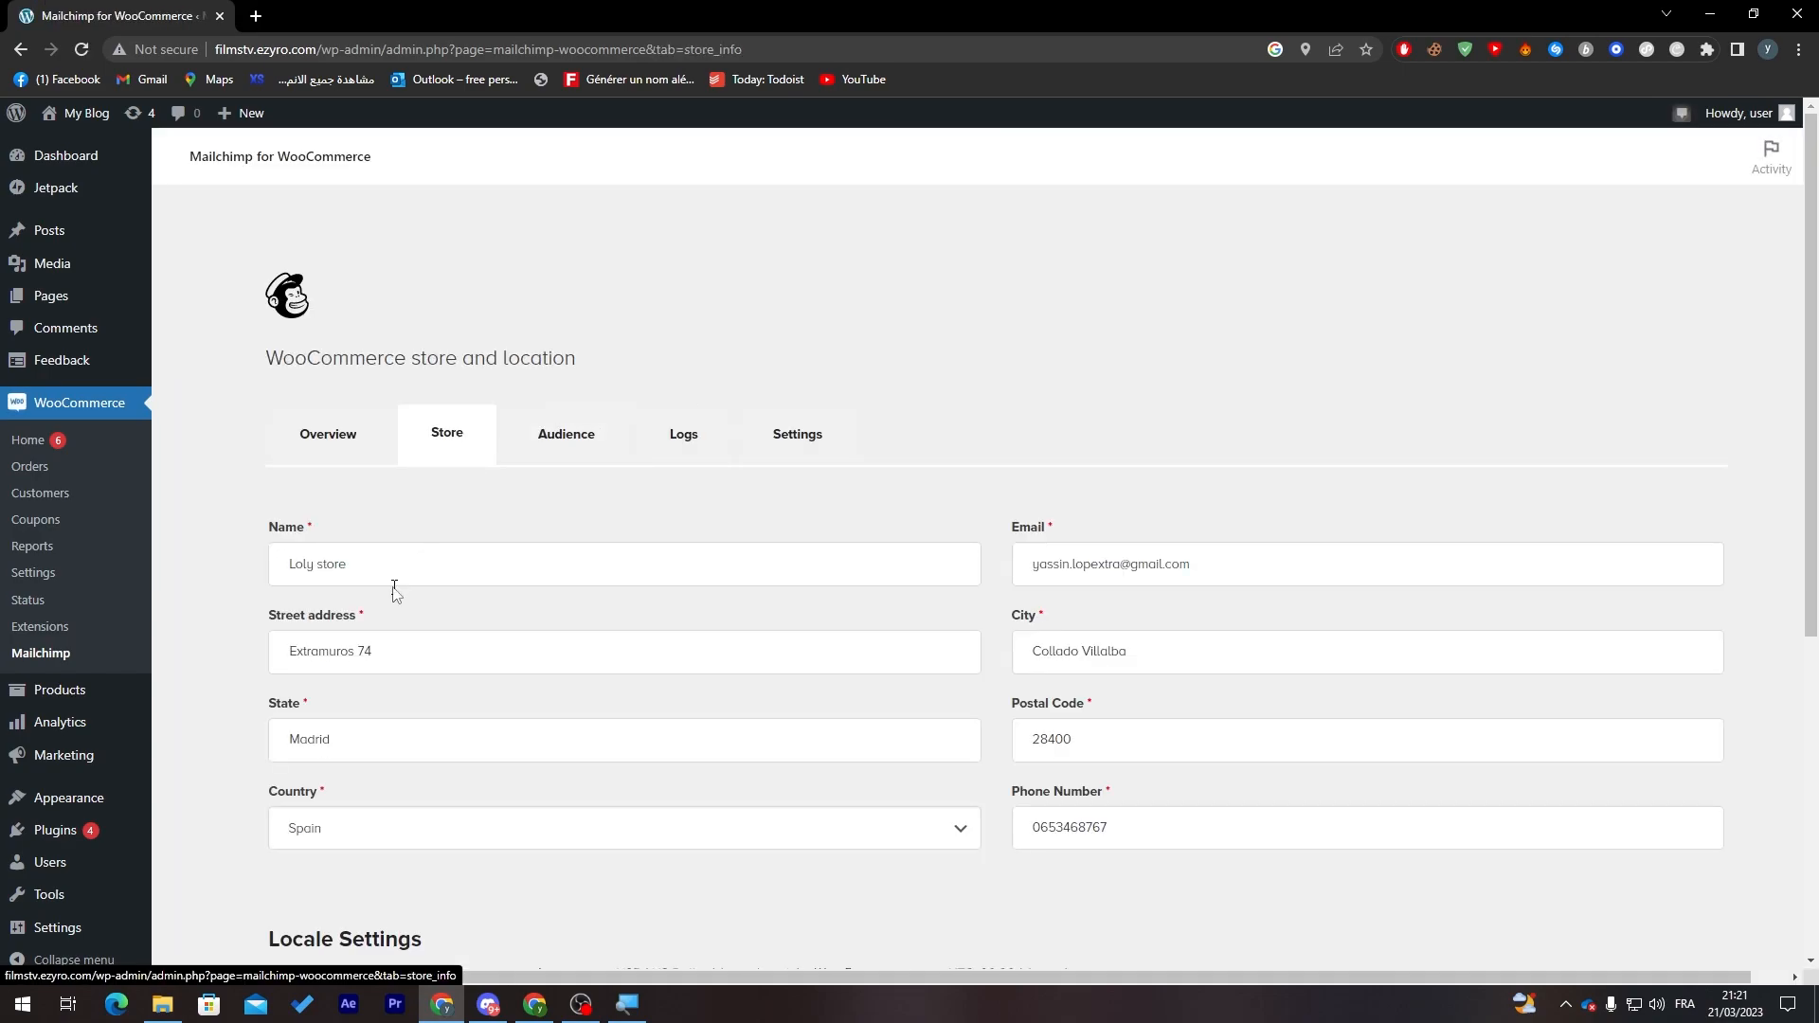
scroll(1813, 621, down, 3)
scroll(1813, 621, down, 2)
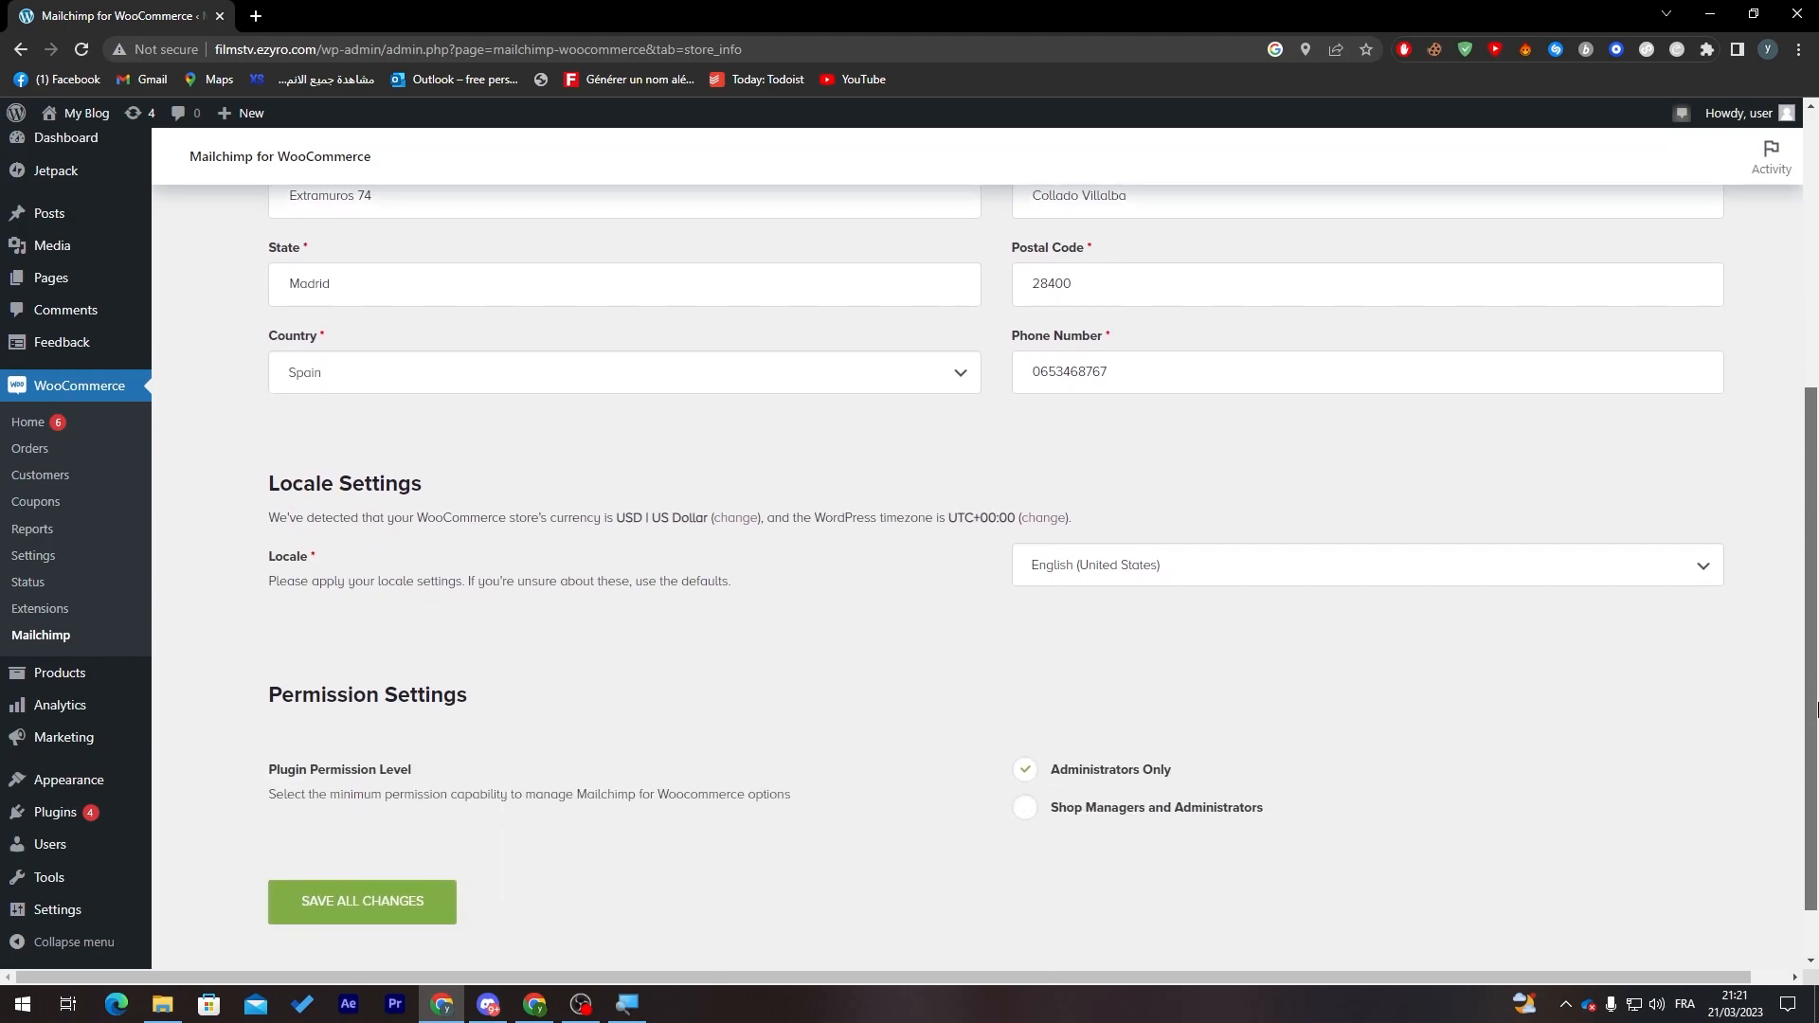
scroll(1786, 430, up, 5)
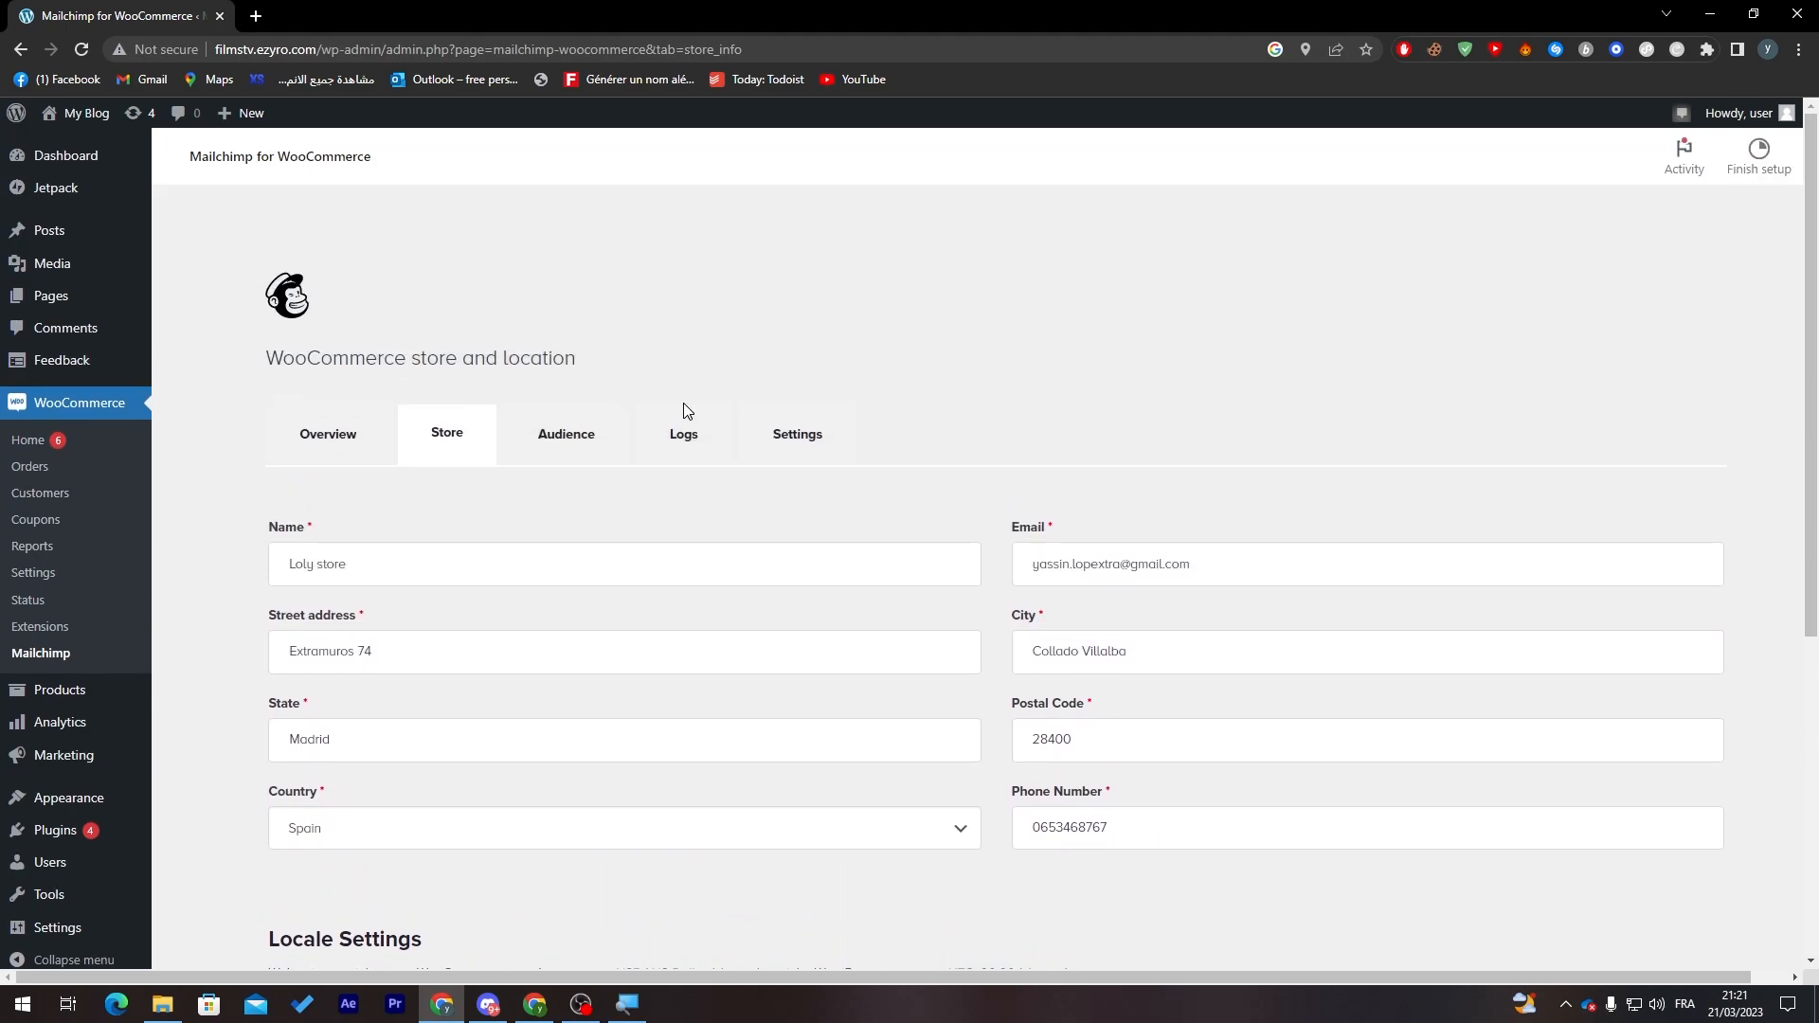
- Review the Audience section's defaults, sync settings, cart tracking, opt-in checkbox settings and shop checkout preview
click(559, 453)
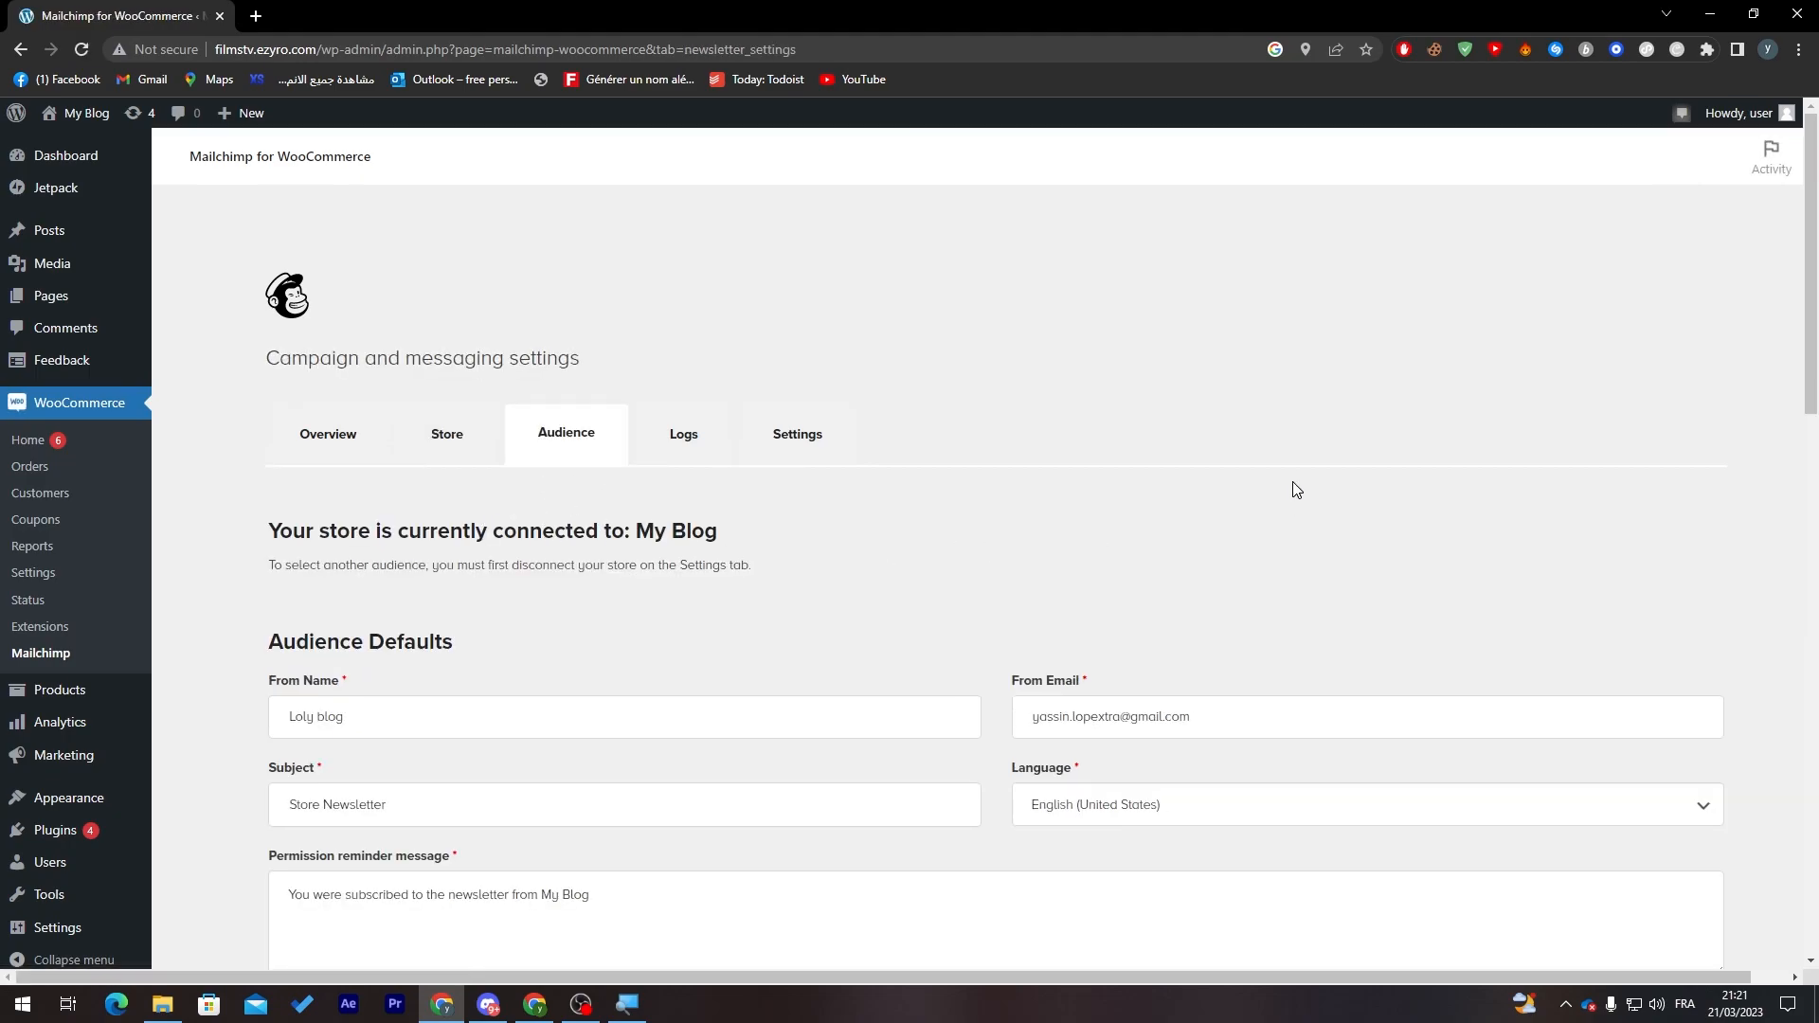
scroll(1787, 568, down, 10)
scroll(1769, 777, down, 4)
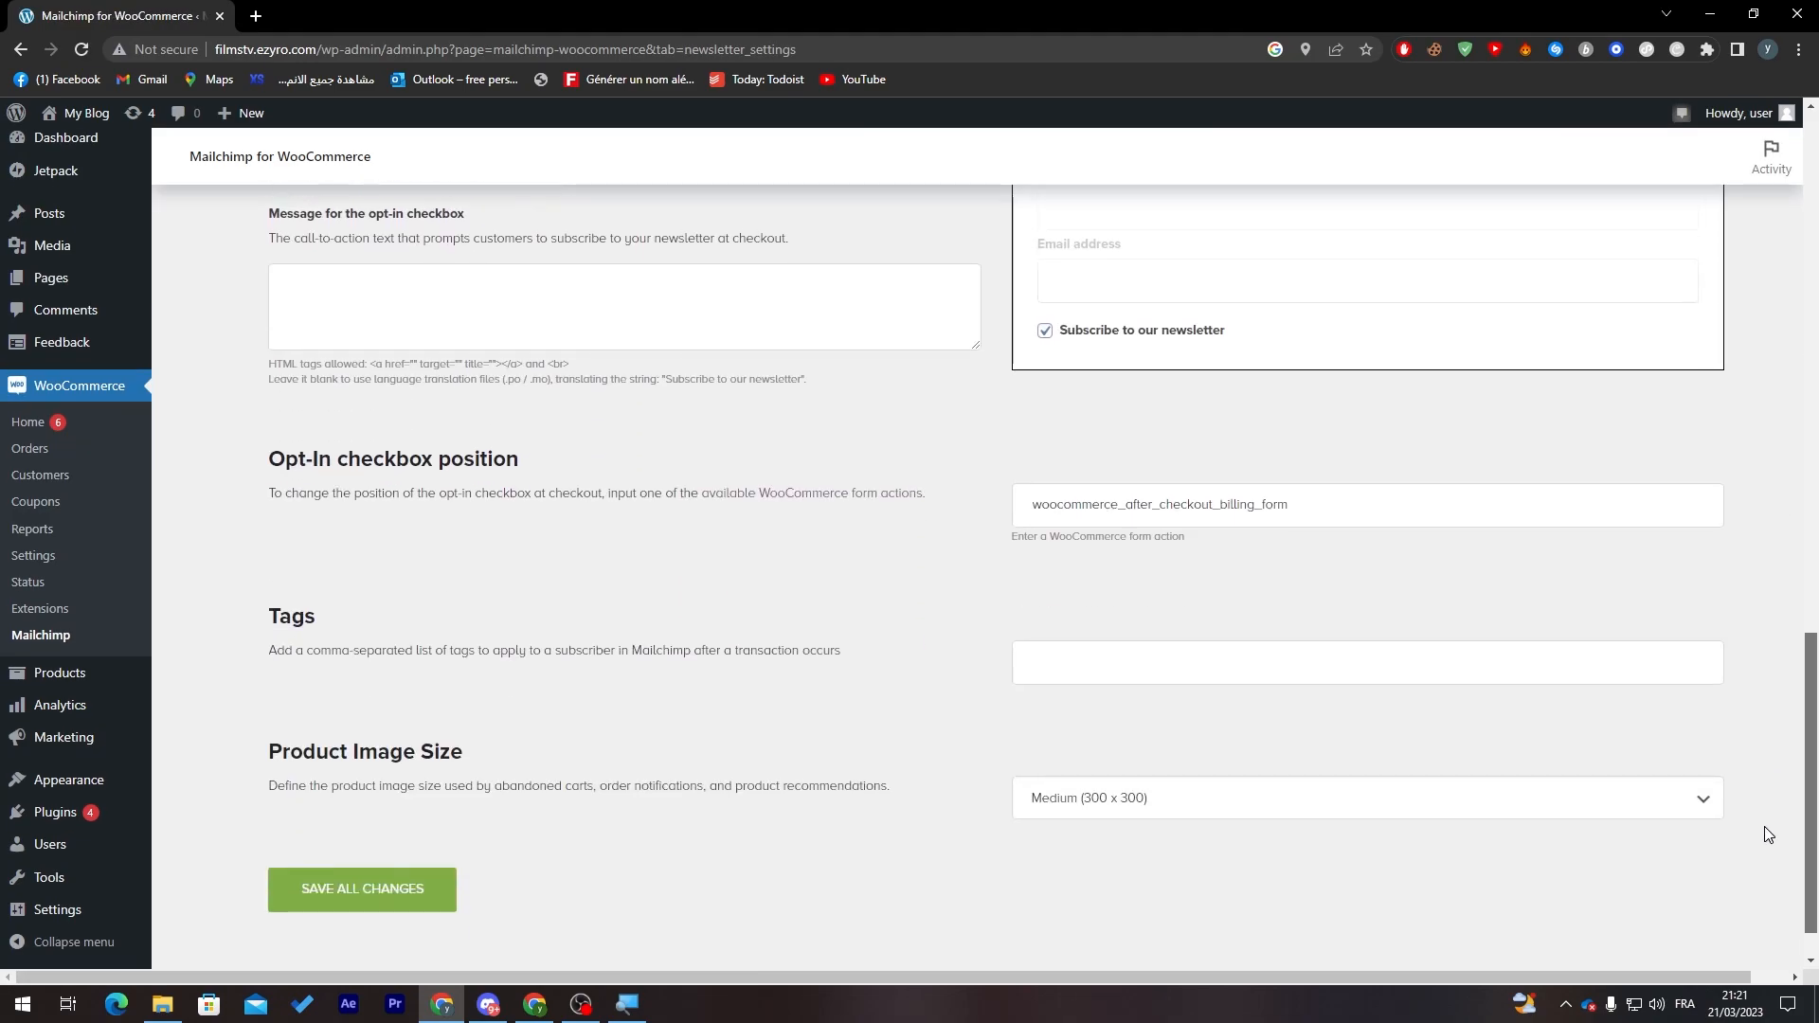
scroll(1778, 625, up, 13)
scroll(1763, 388, up, 1)
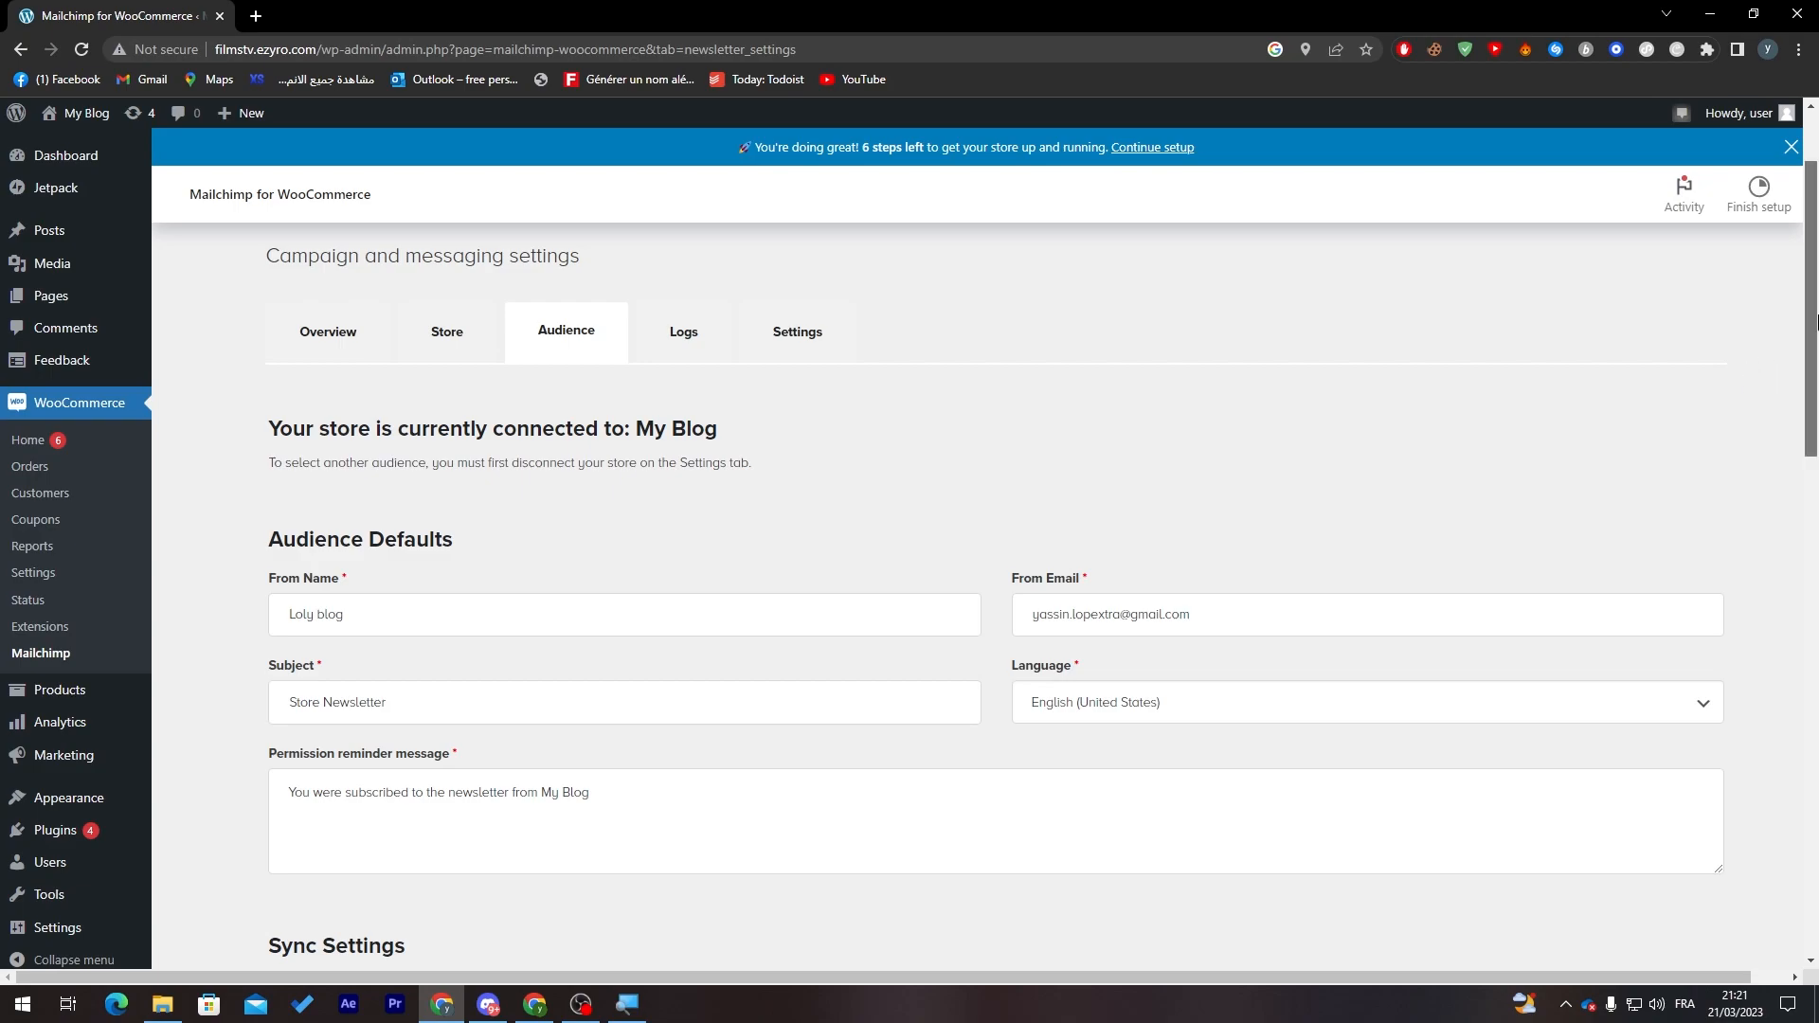
scroll(1786, 568, down, 8)
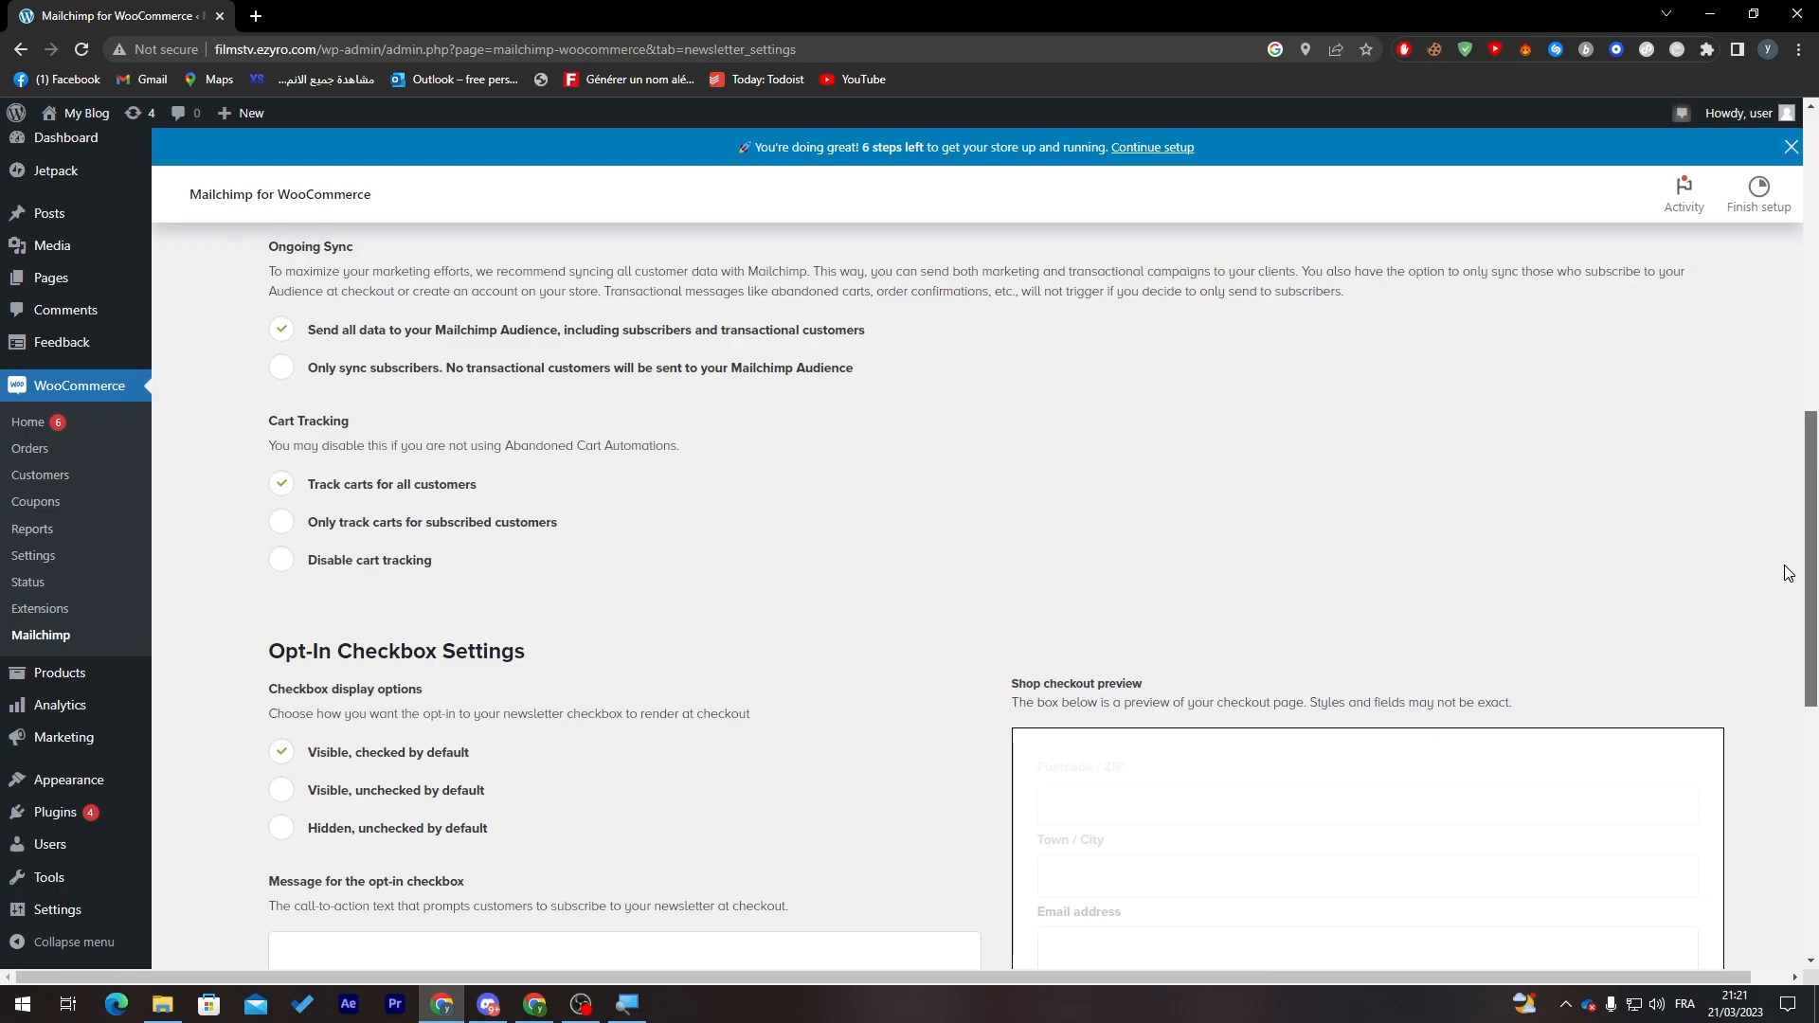
scroll(1787, 587, down, 5)
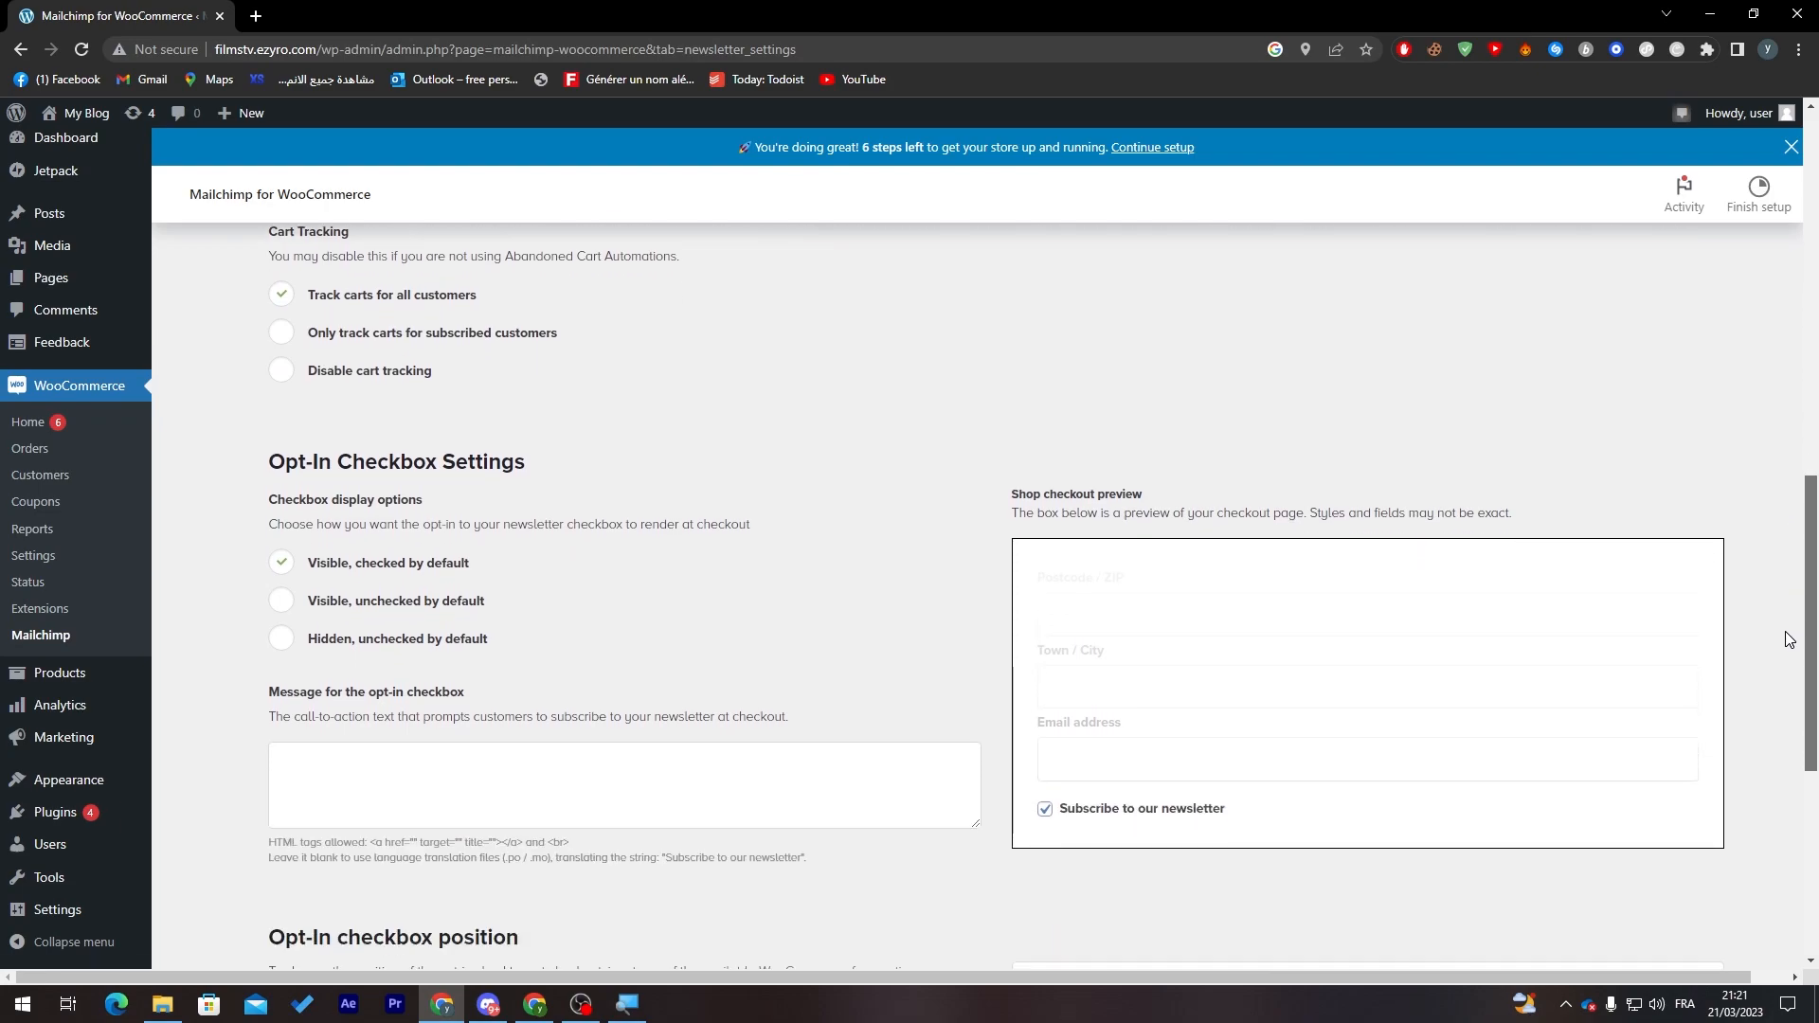
drag(1807, 737, 1810, 651)
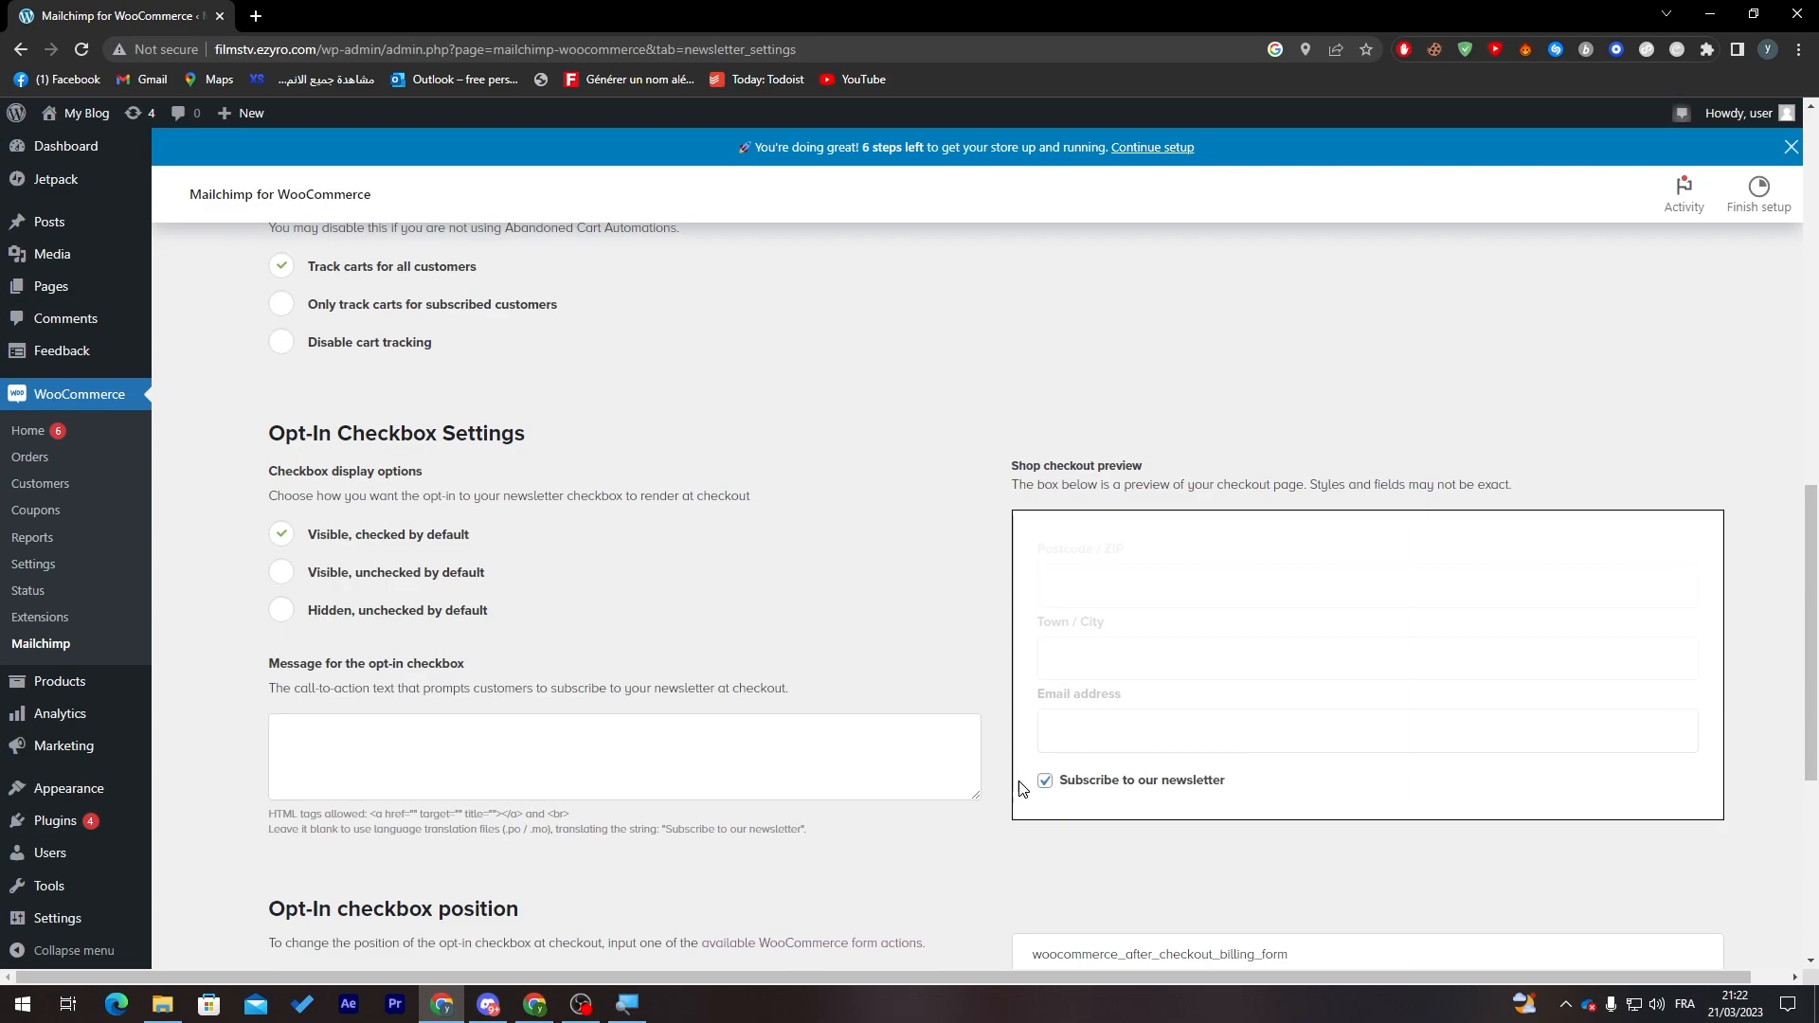
scroll(1811, 650, up, 10)
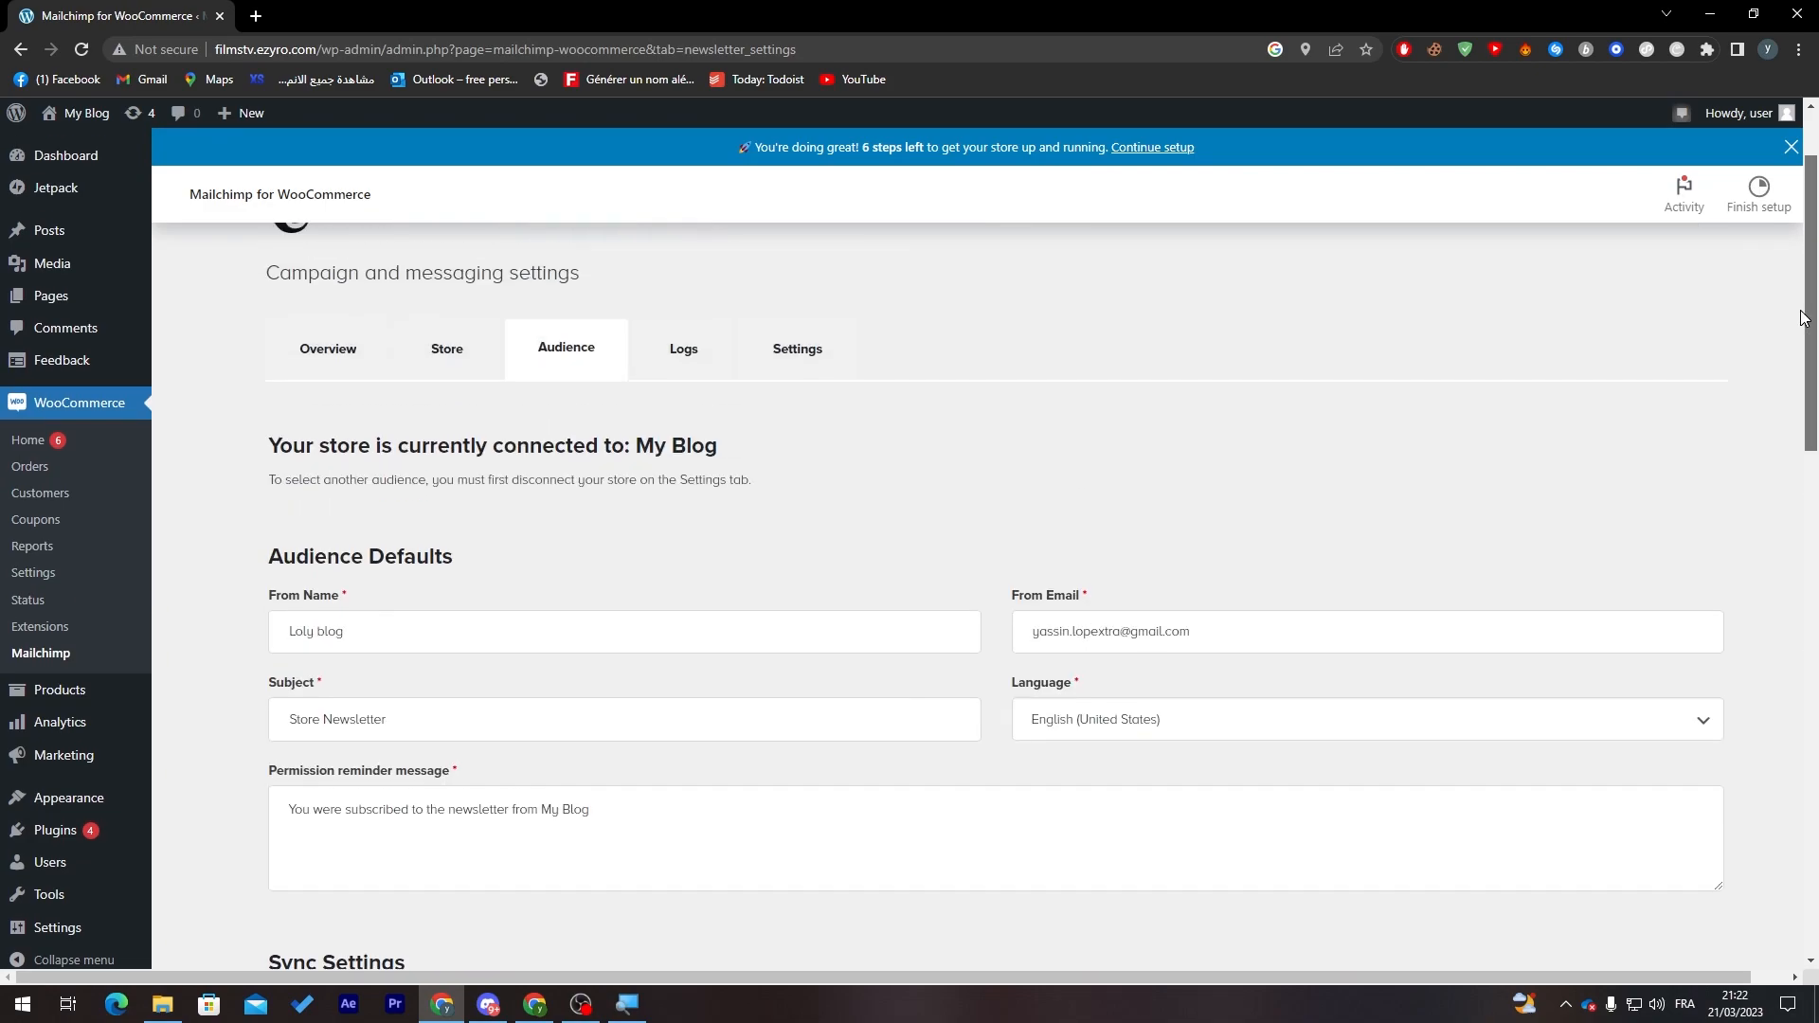
- Review the logging preferences and recent log entries of the Mailchimp plugin
click(686, 356)
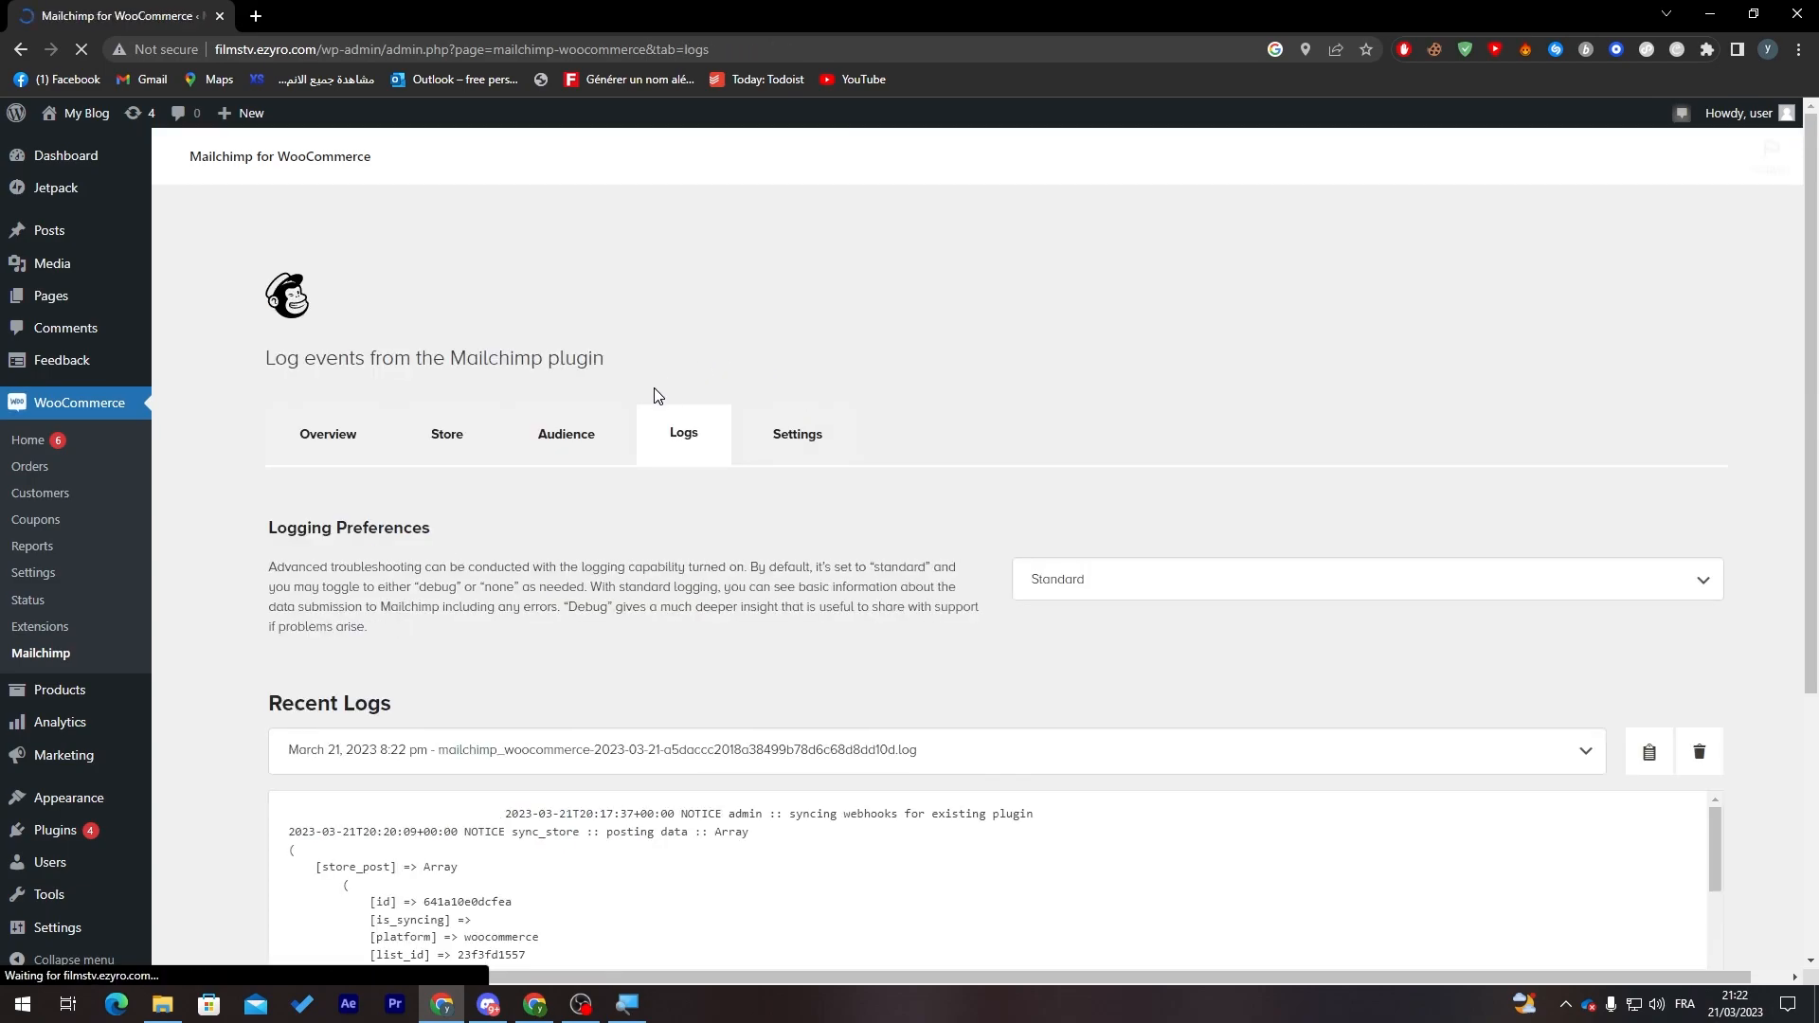
scroll(1809, 512, down, 3)
scroll(1810, 512, down, 1)
scroll(1799, 662, up, 5)
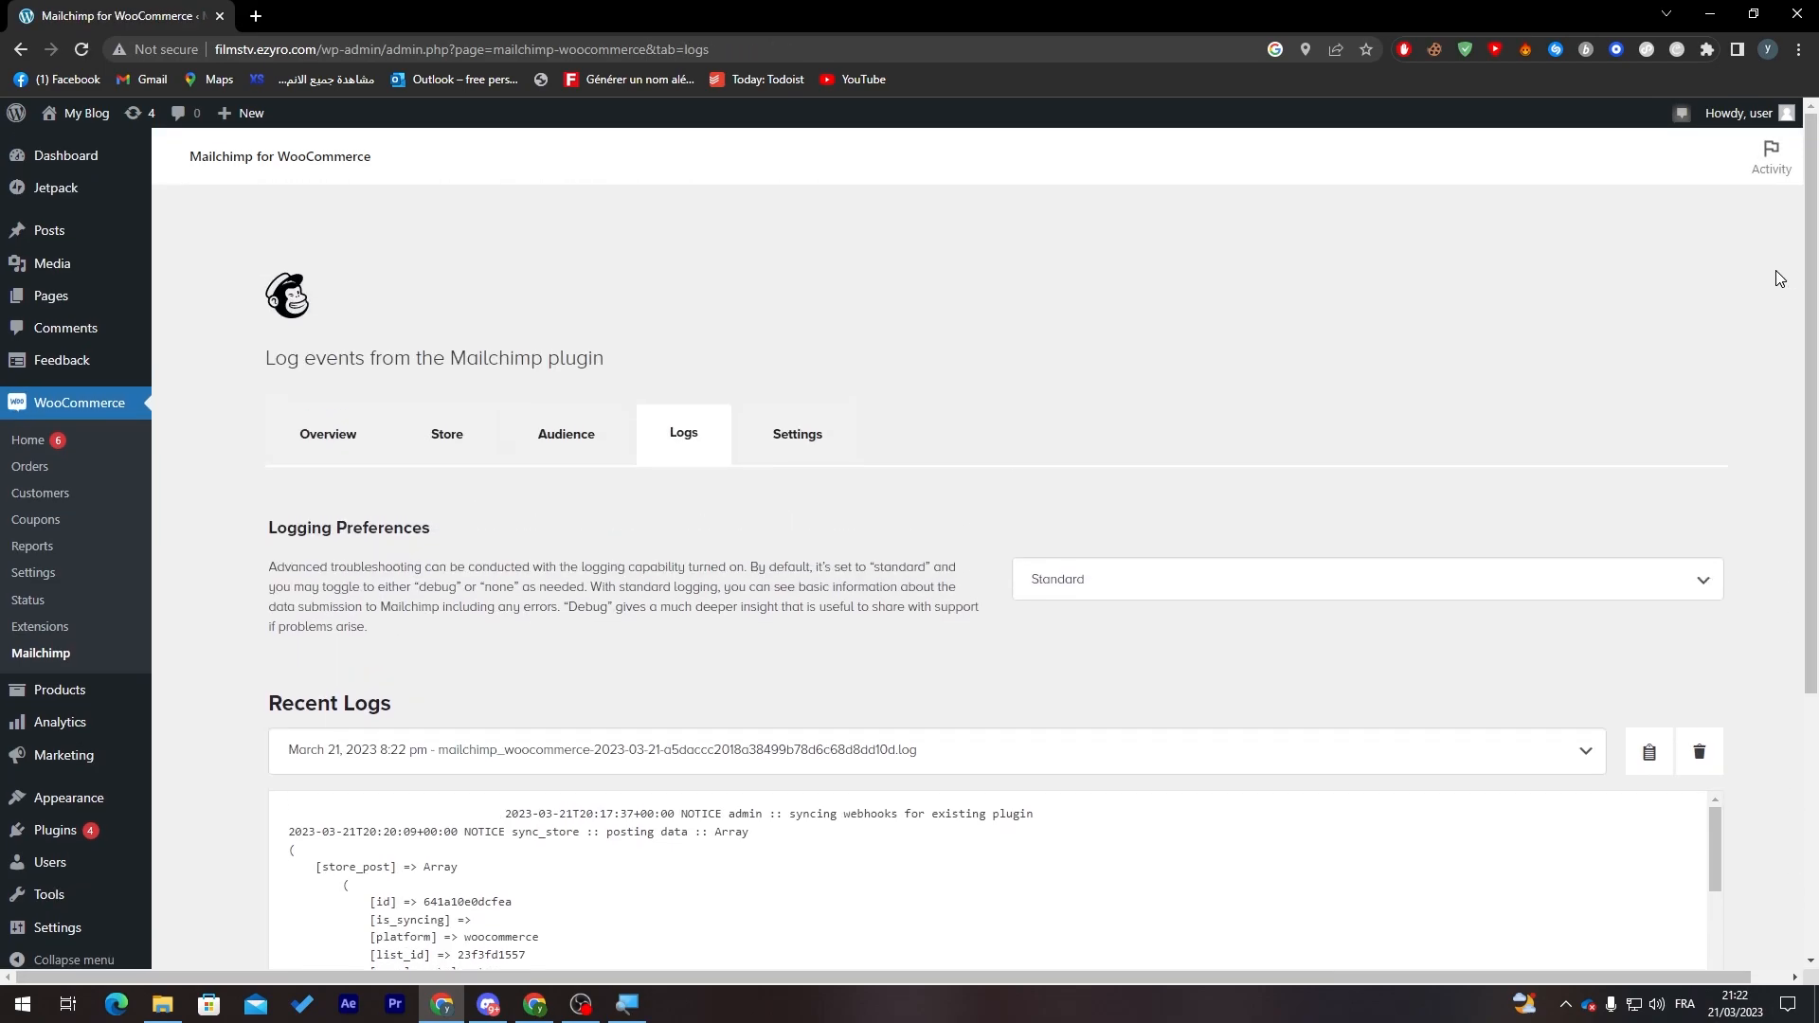
- Try to open the plugin's Settings section, first directly and again in a new browser tab, and return to the Logs page
click(792, 458)
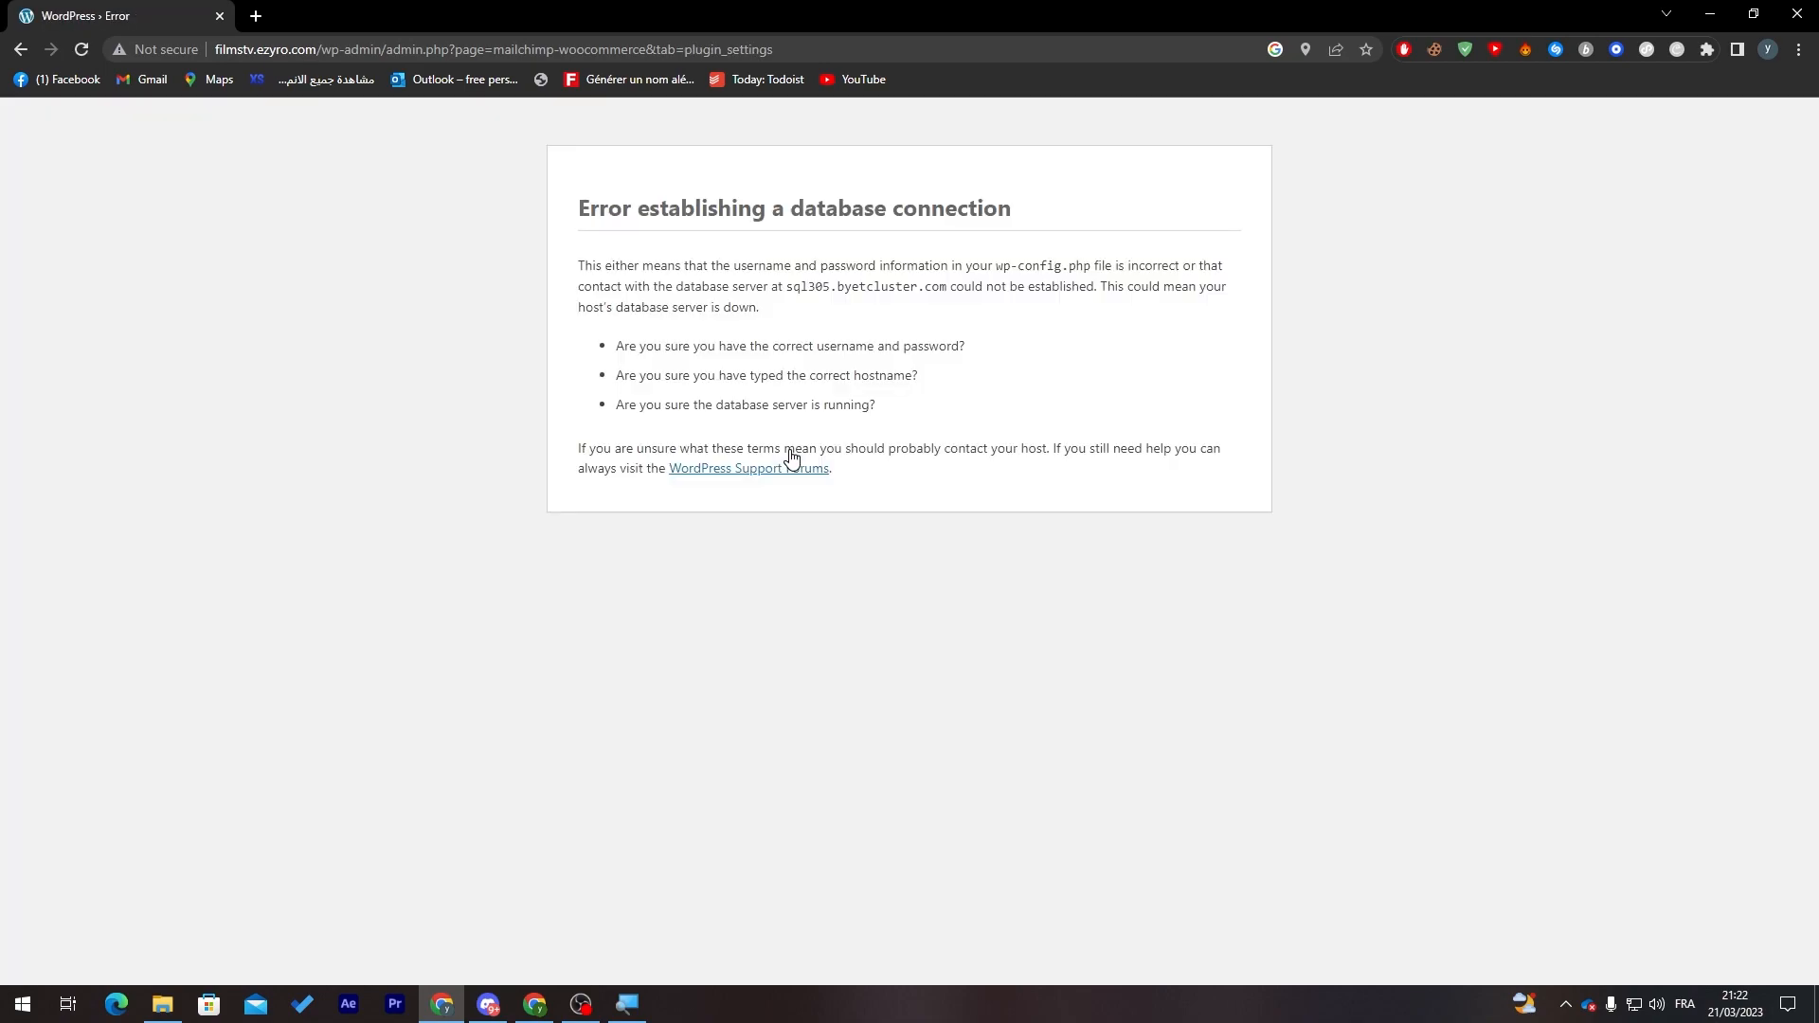
click(20, 49)
right_click(808, 435)
click(853, 453)
click(353, 27)
drag(885, 410, 611, 343)
click(611, 343)
double_click(677, 375)
click(119, 16)
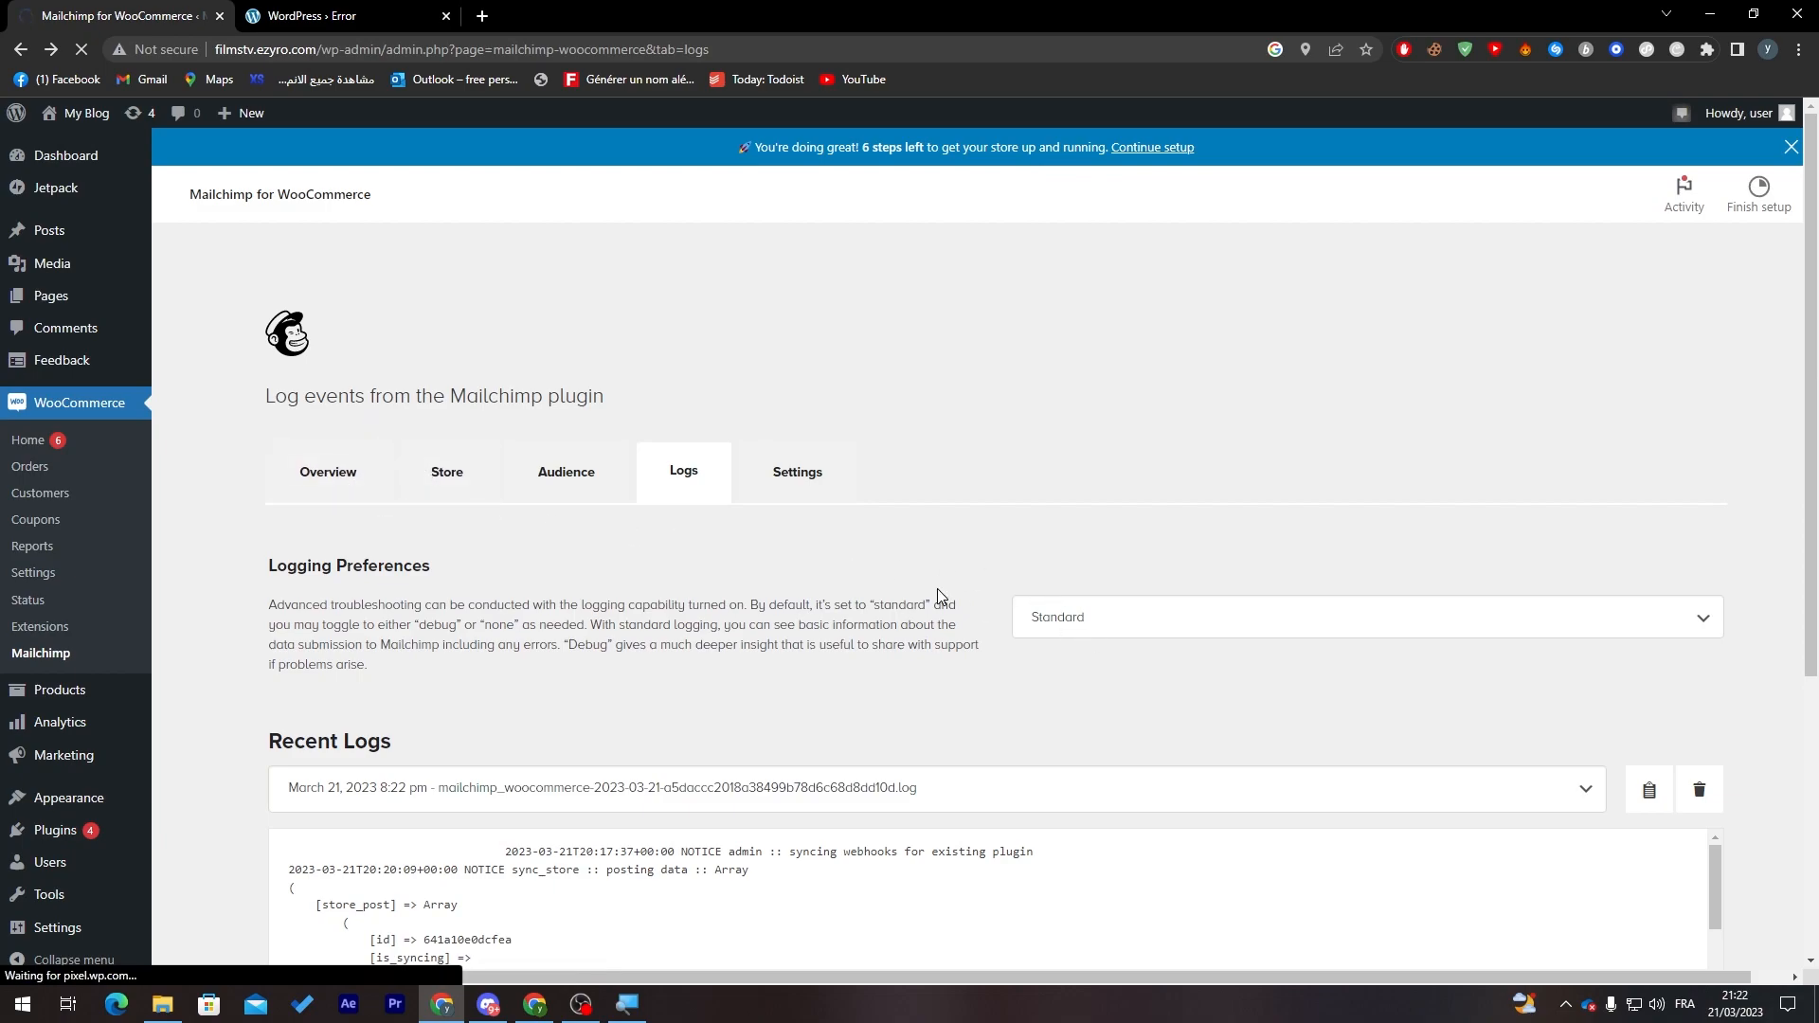
- Return to the sync overview and check the sync status, last update time and the progress for products, coupons and orders
click(341, 488)
mouse_move(1123, 564)
mouse_down()
mouse_move(1213, 575)
mouse_move(1116, 565)
mouse_up()
click(1175, 569)
click(1203, 571)
click(1122, 564)
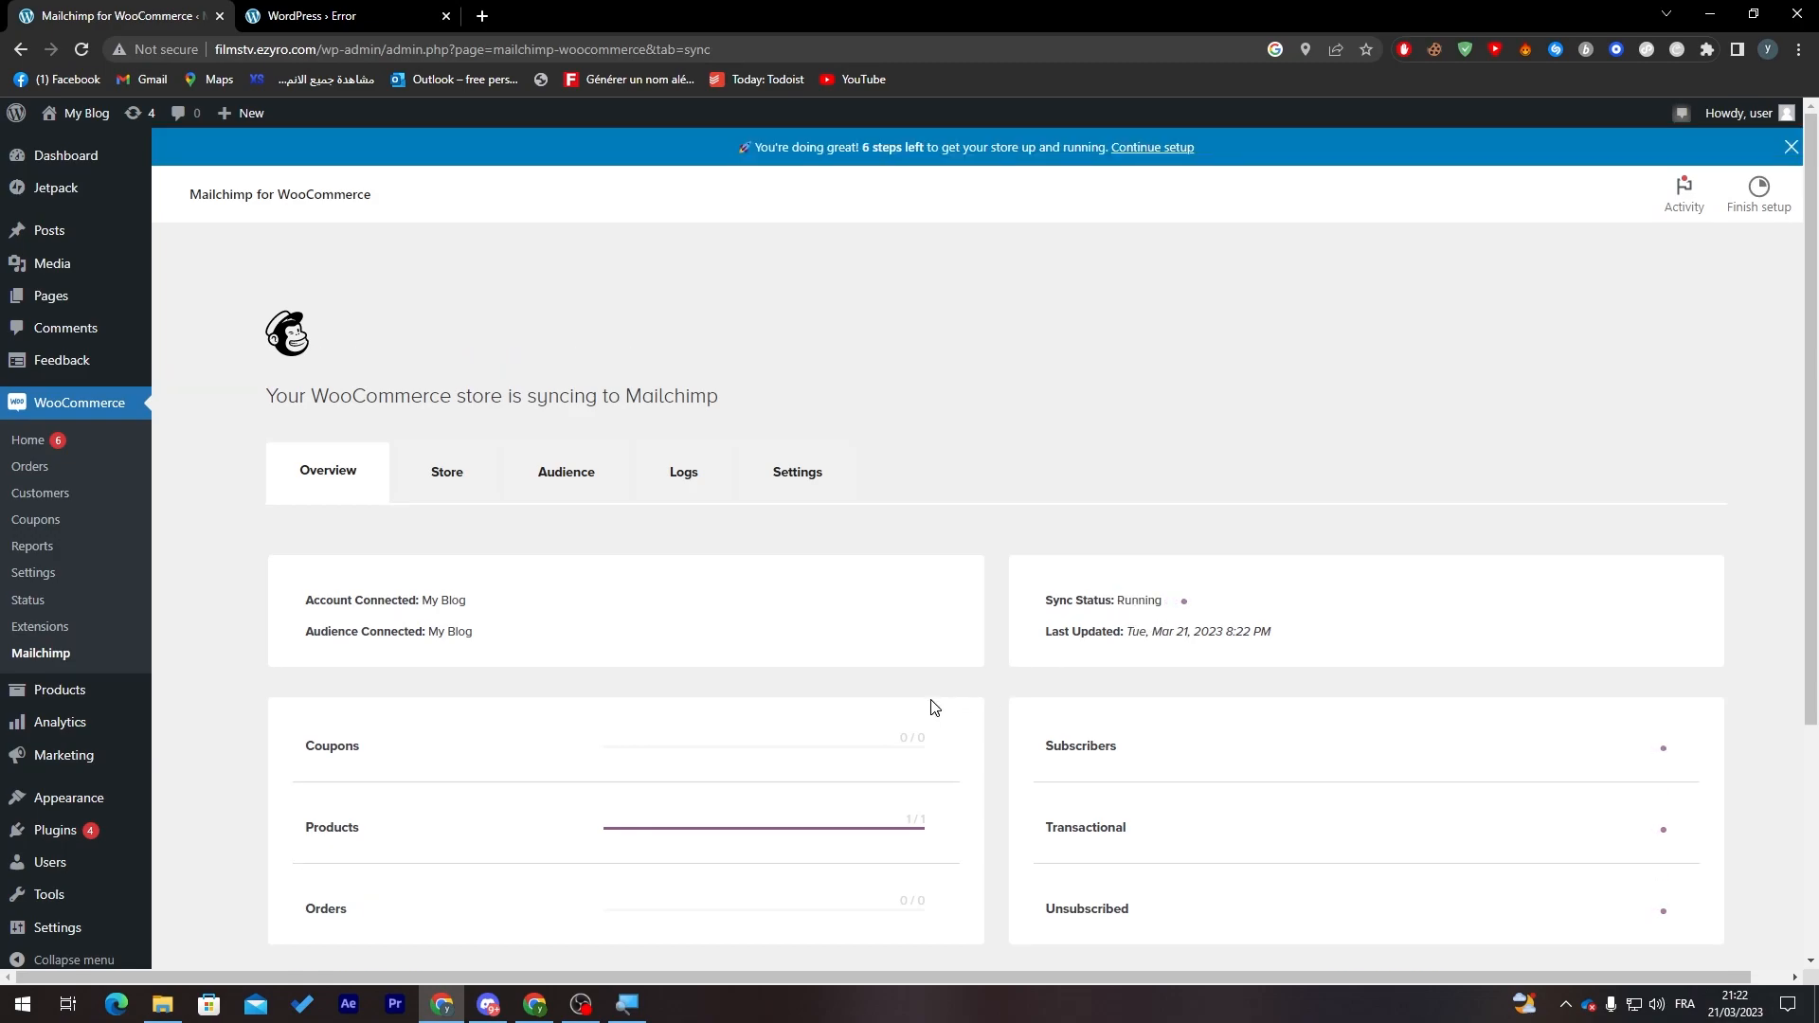
drag(1805, 409, 1805, 551)
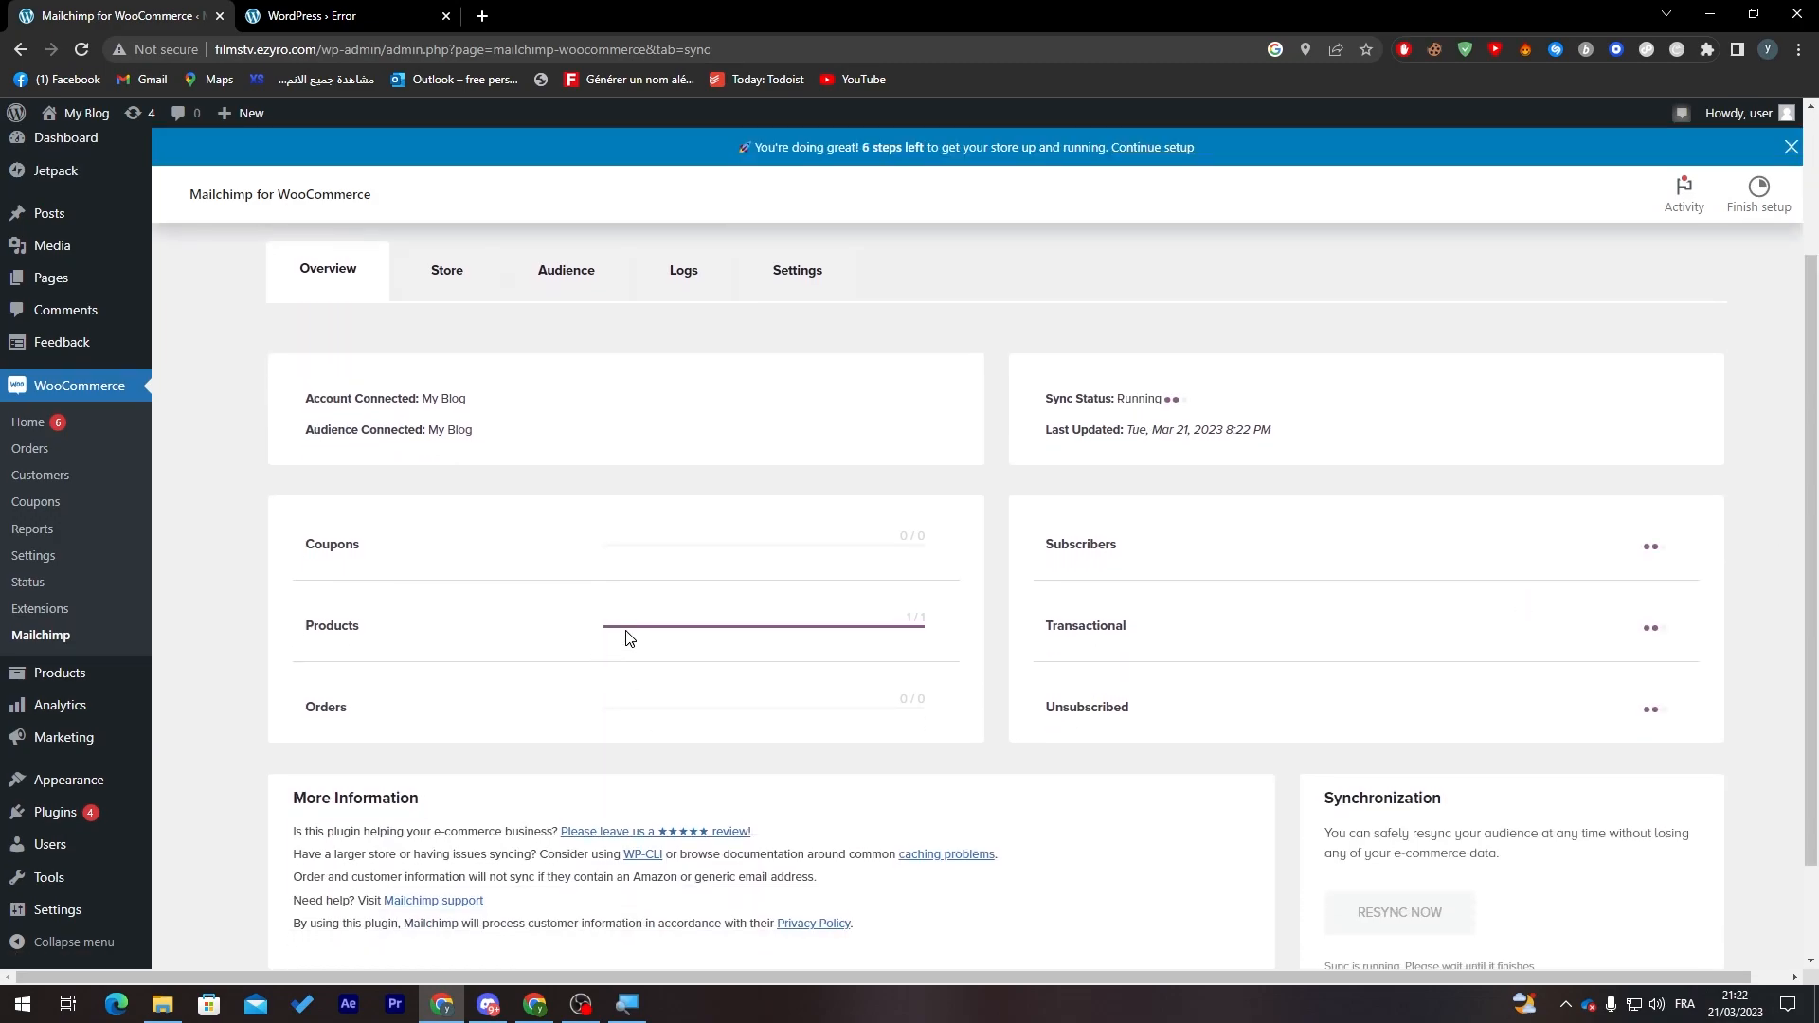
drag(926, 618, 906, 618)
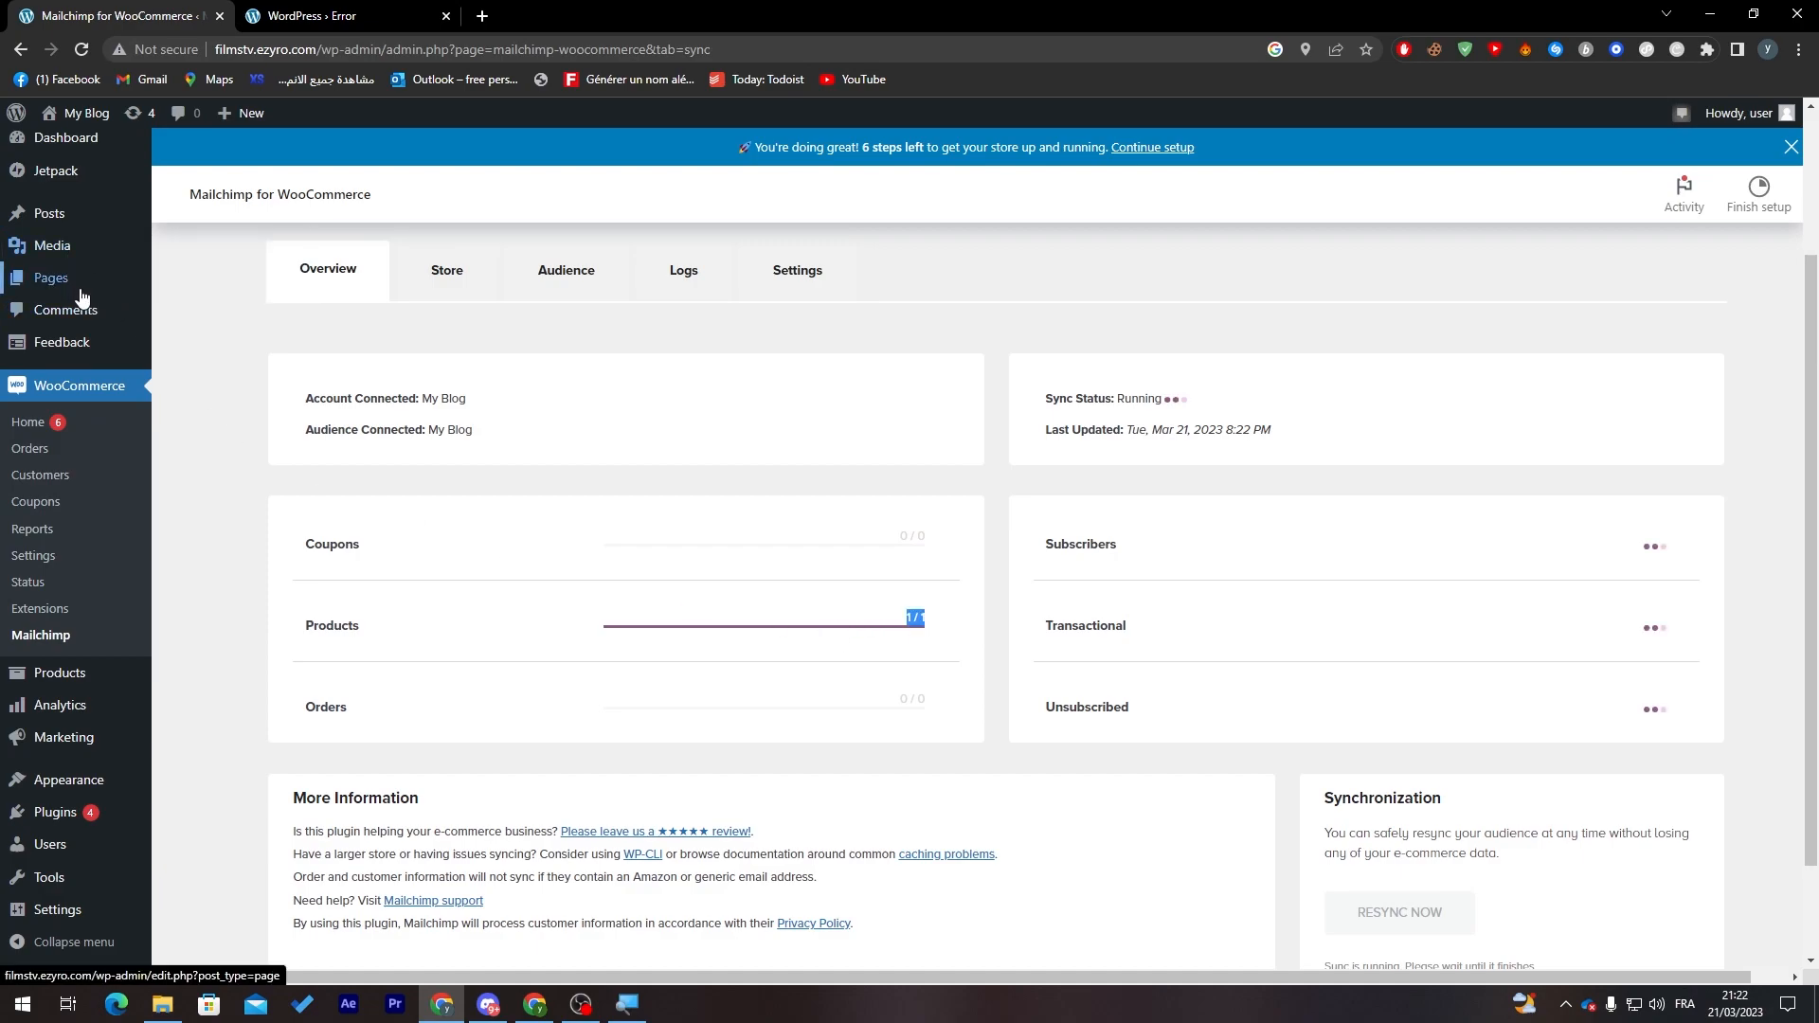
double_click(935, 620)
click(892, 620)
double_click(1205, 458)
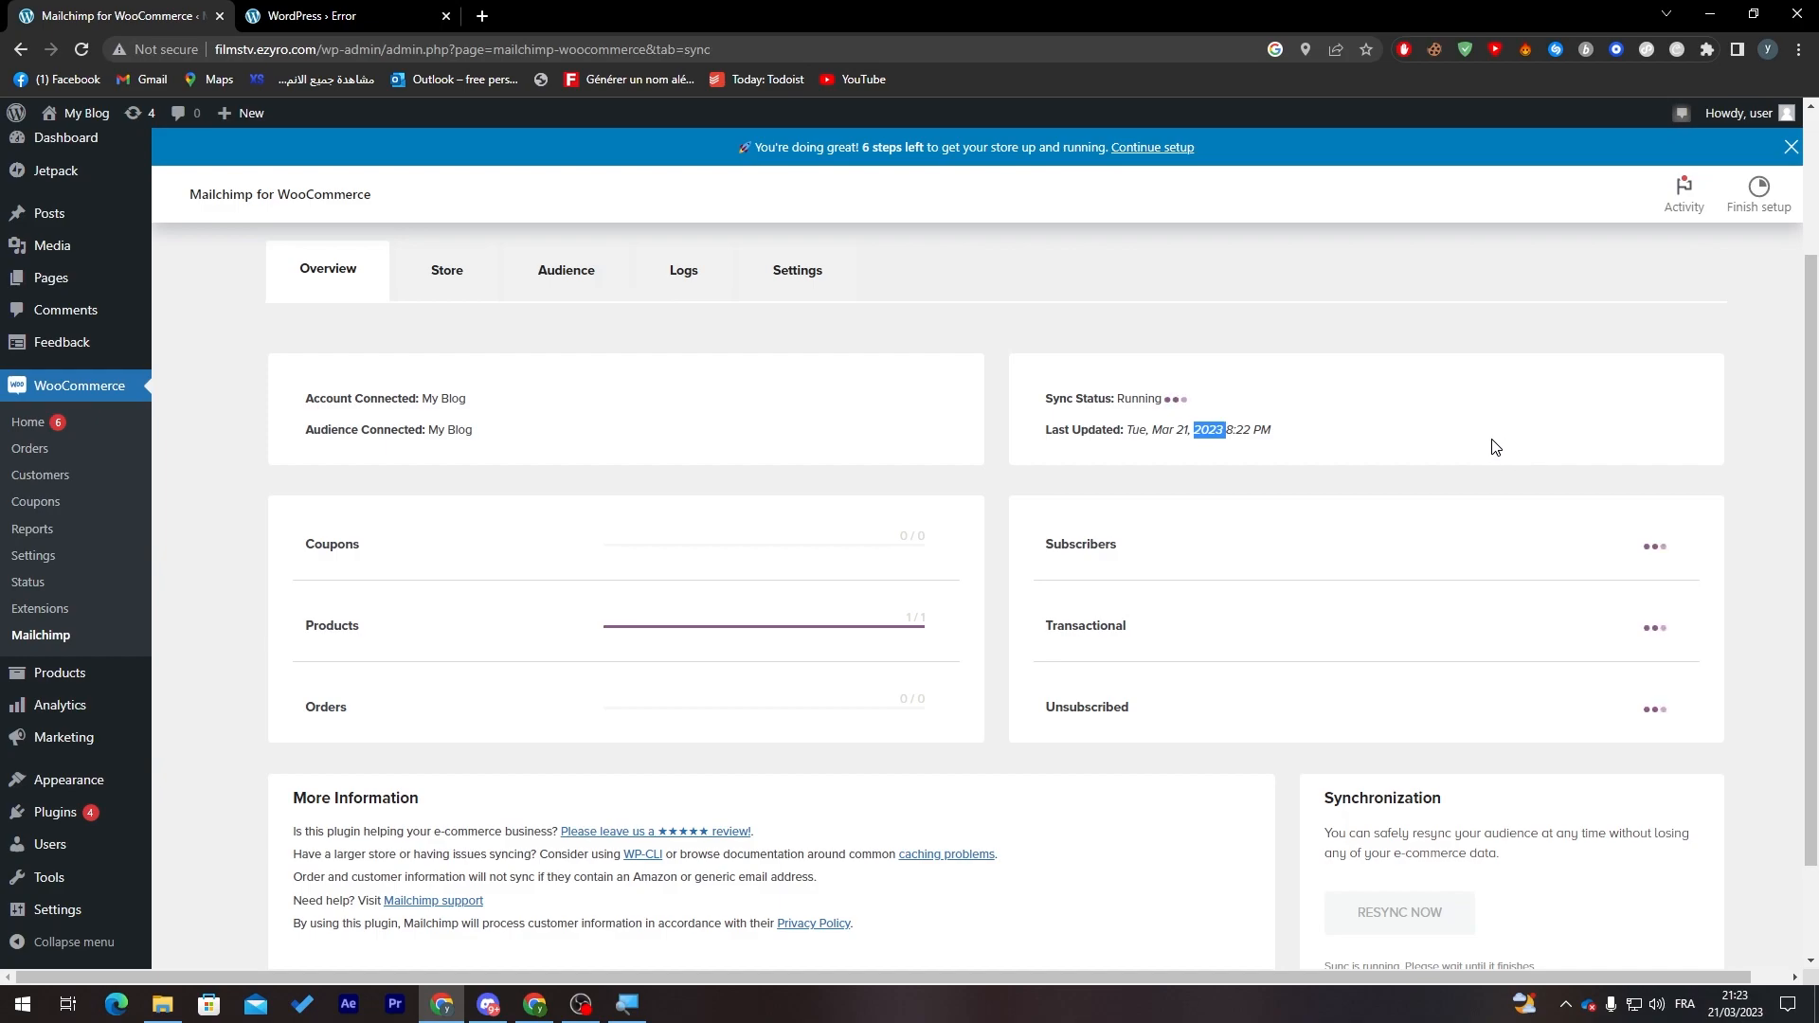
mouse_move(1811, 490)
mouse_down()
mouse_move(1802, 531)
mouse_move(1793, 474)
mouse_up()
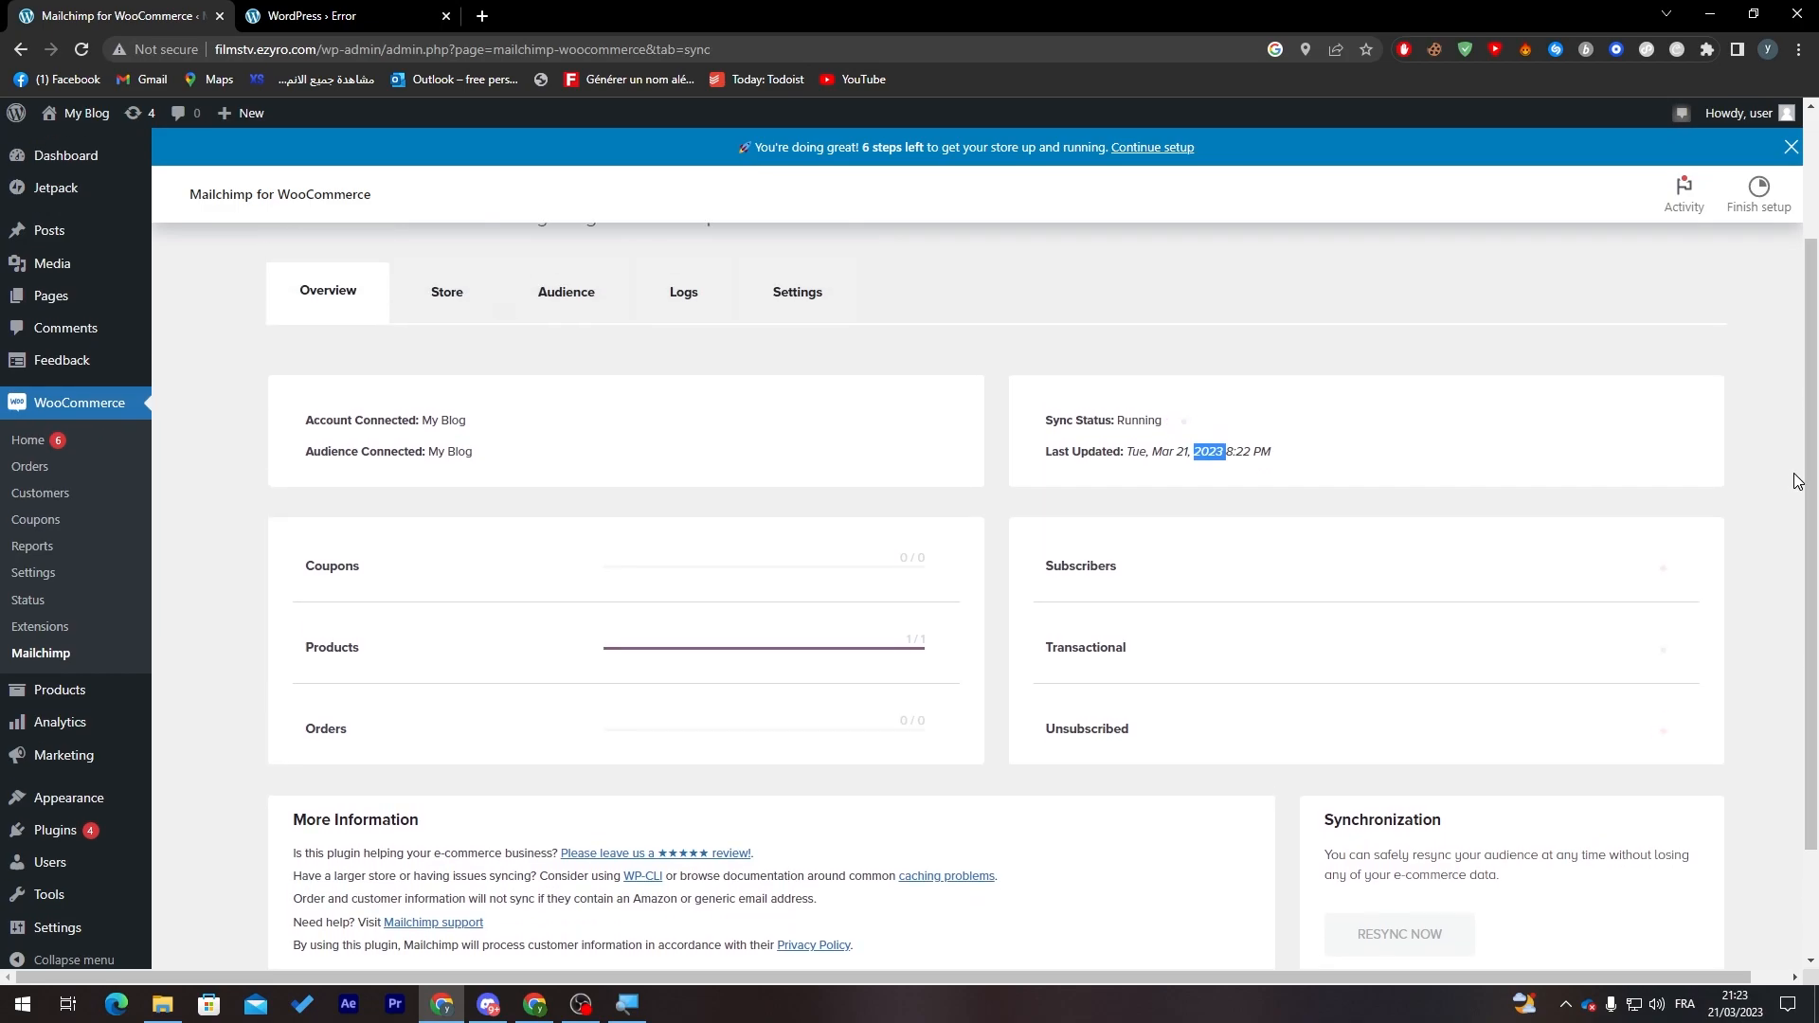